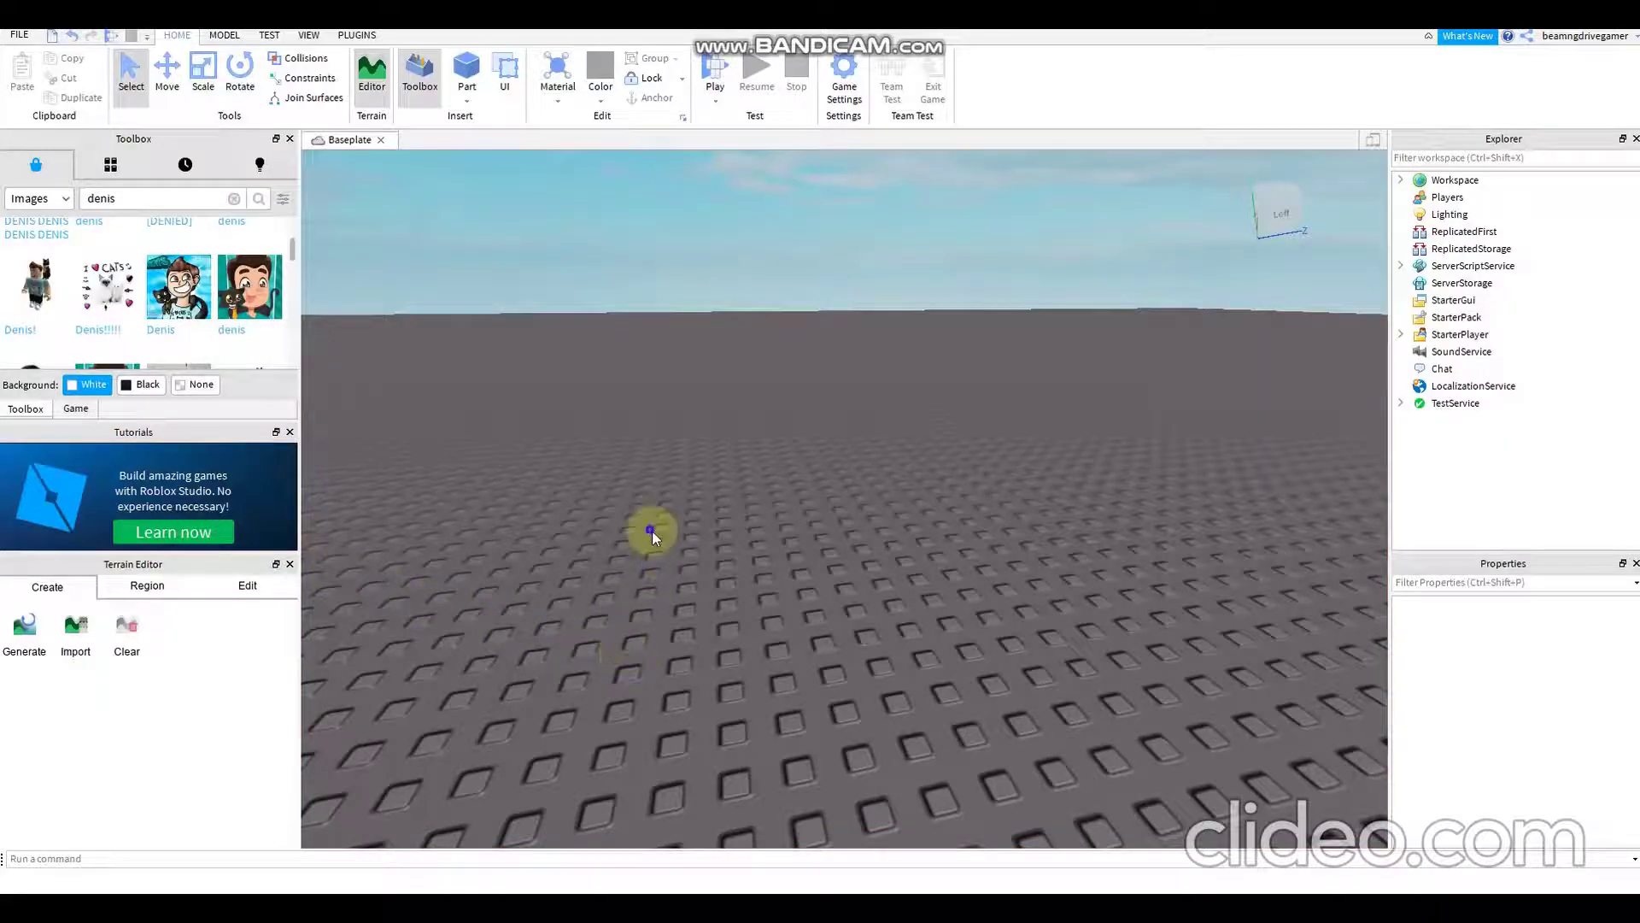
Step: Tilt the viewport camera upward to show more sky
{"action": "right_click_drag", "start_coordinate": [652, 530], "coordinate": [911, 316]}
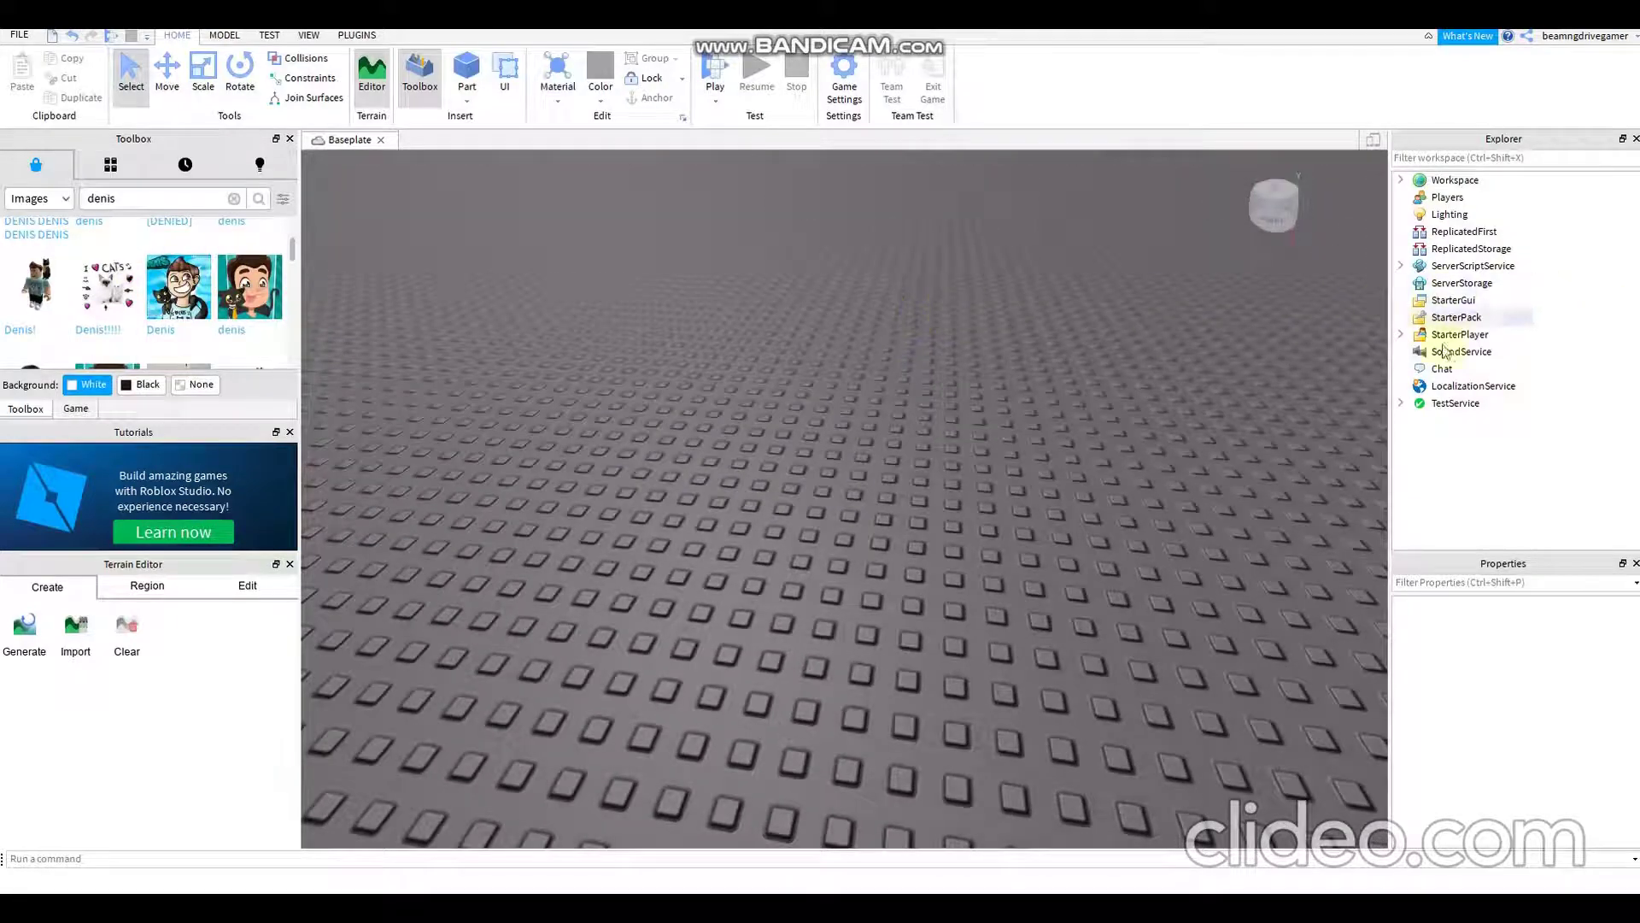
Step: Insert a ScreenGui under StarterGui and select it
{"action": "left_click", "coordinate": [1519, 300]}
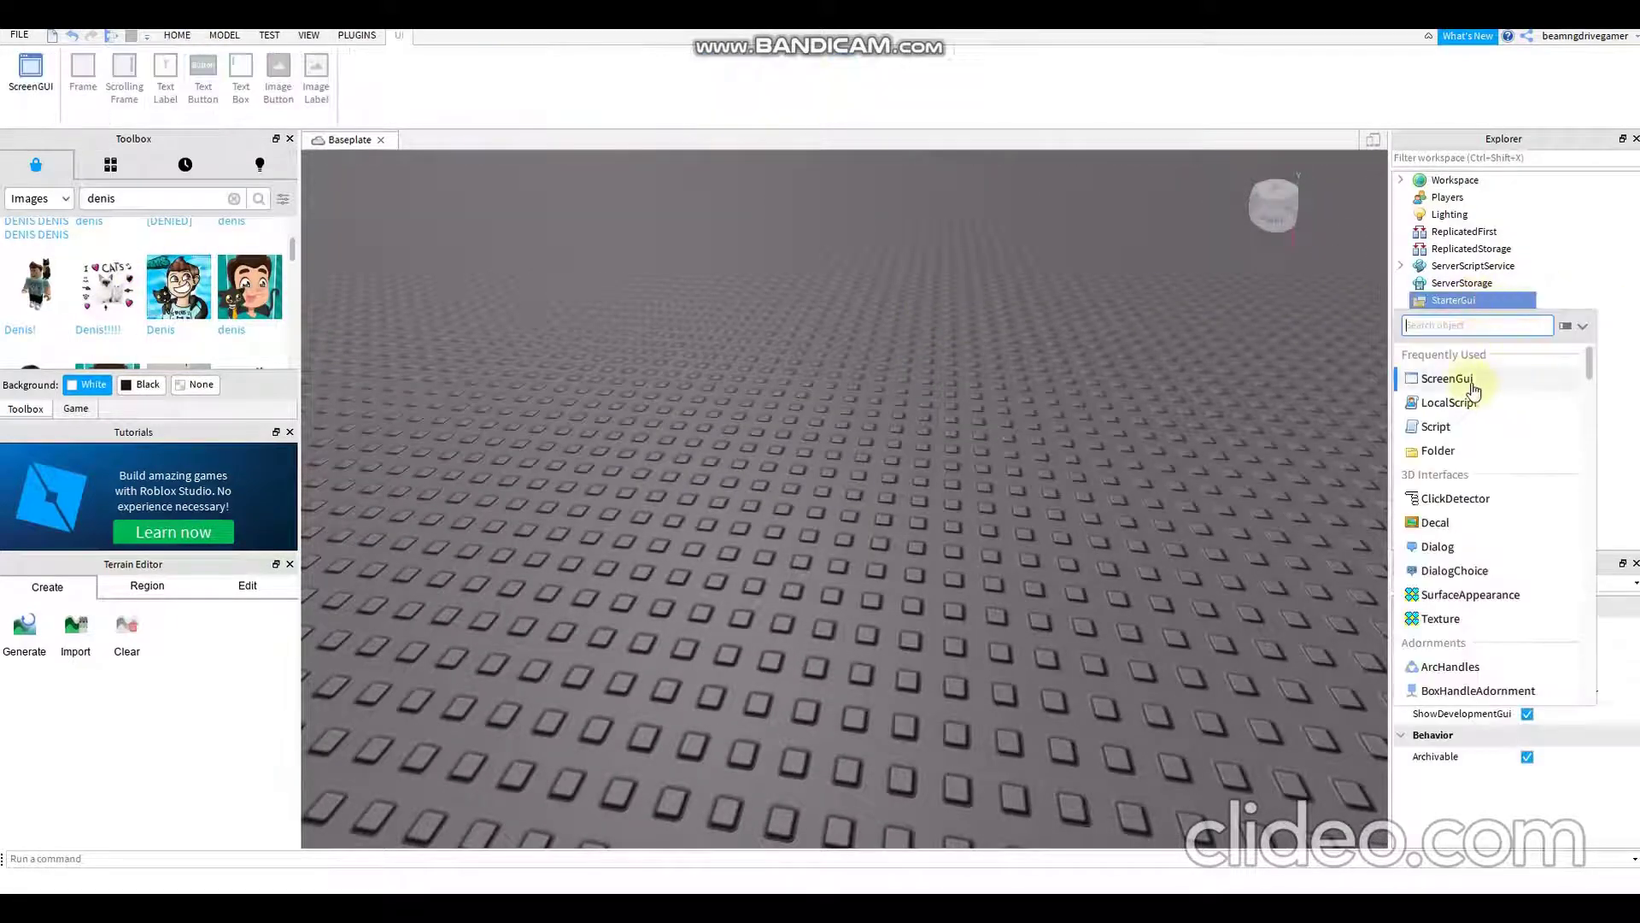
{"action": "left_click", "coordinate": [1470, 388]}
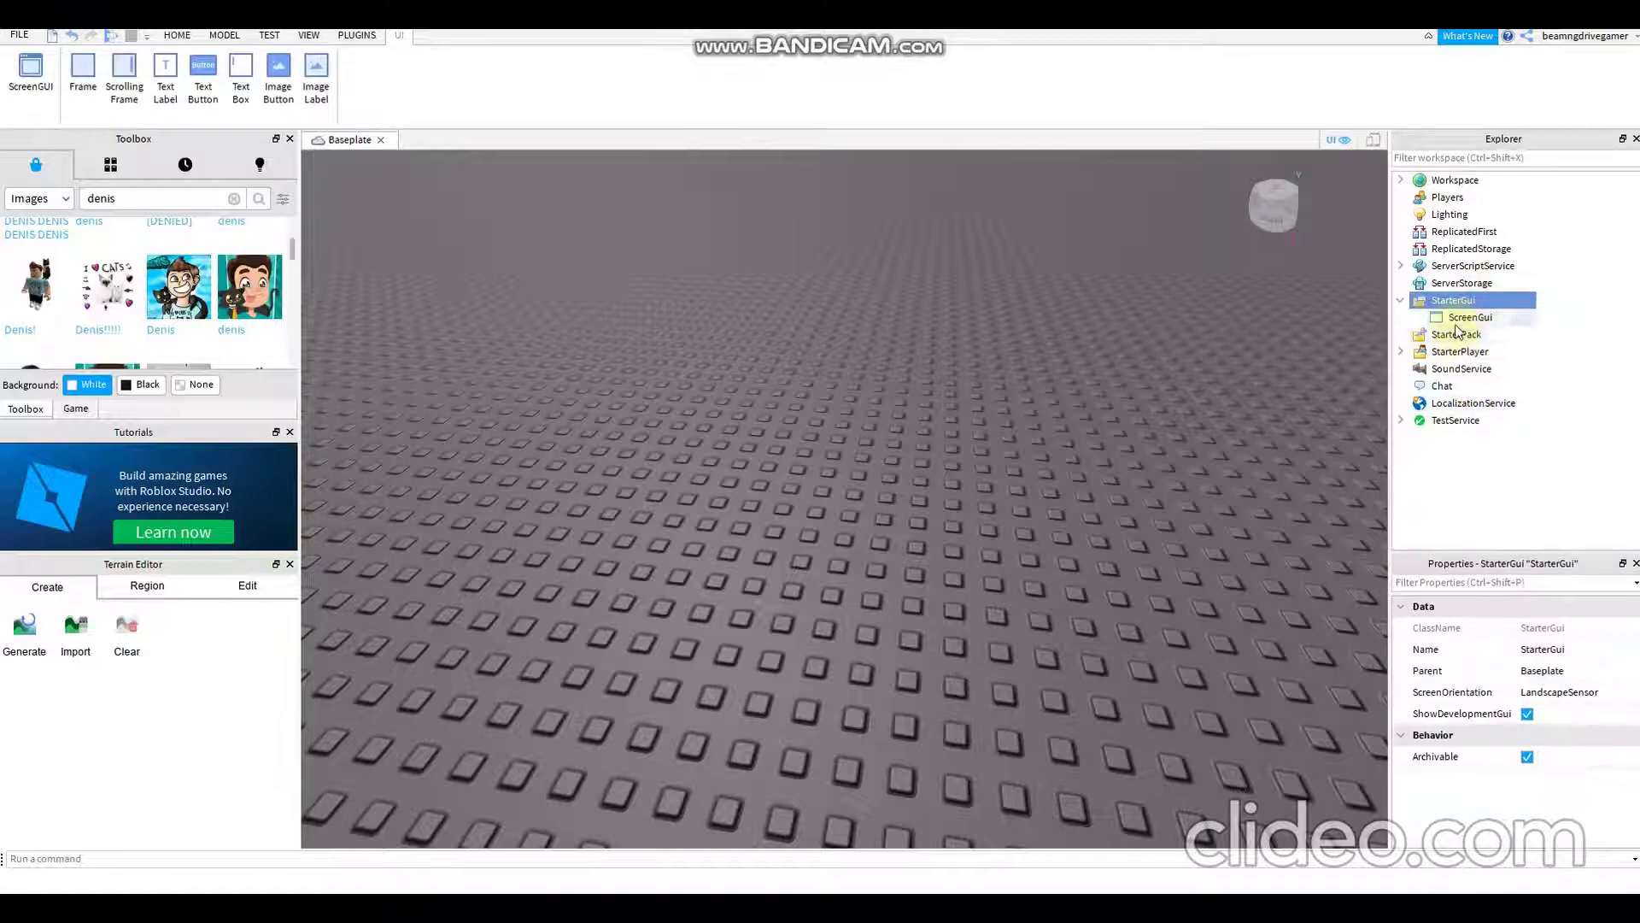
{"action": "left_click", "coordinate": [1456, 320]}
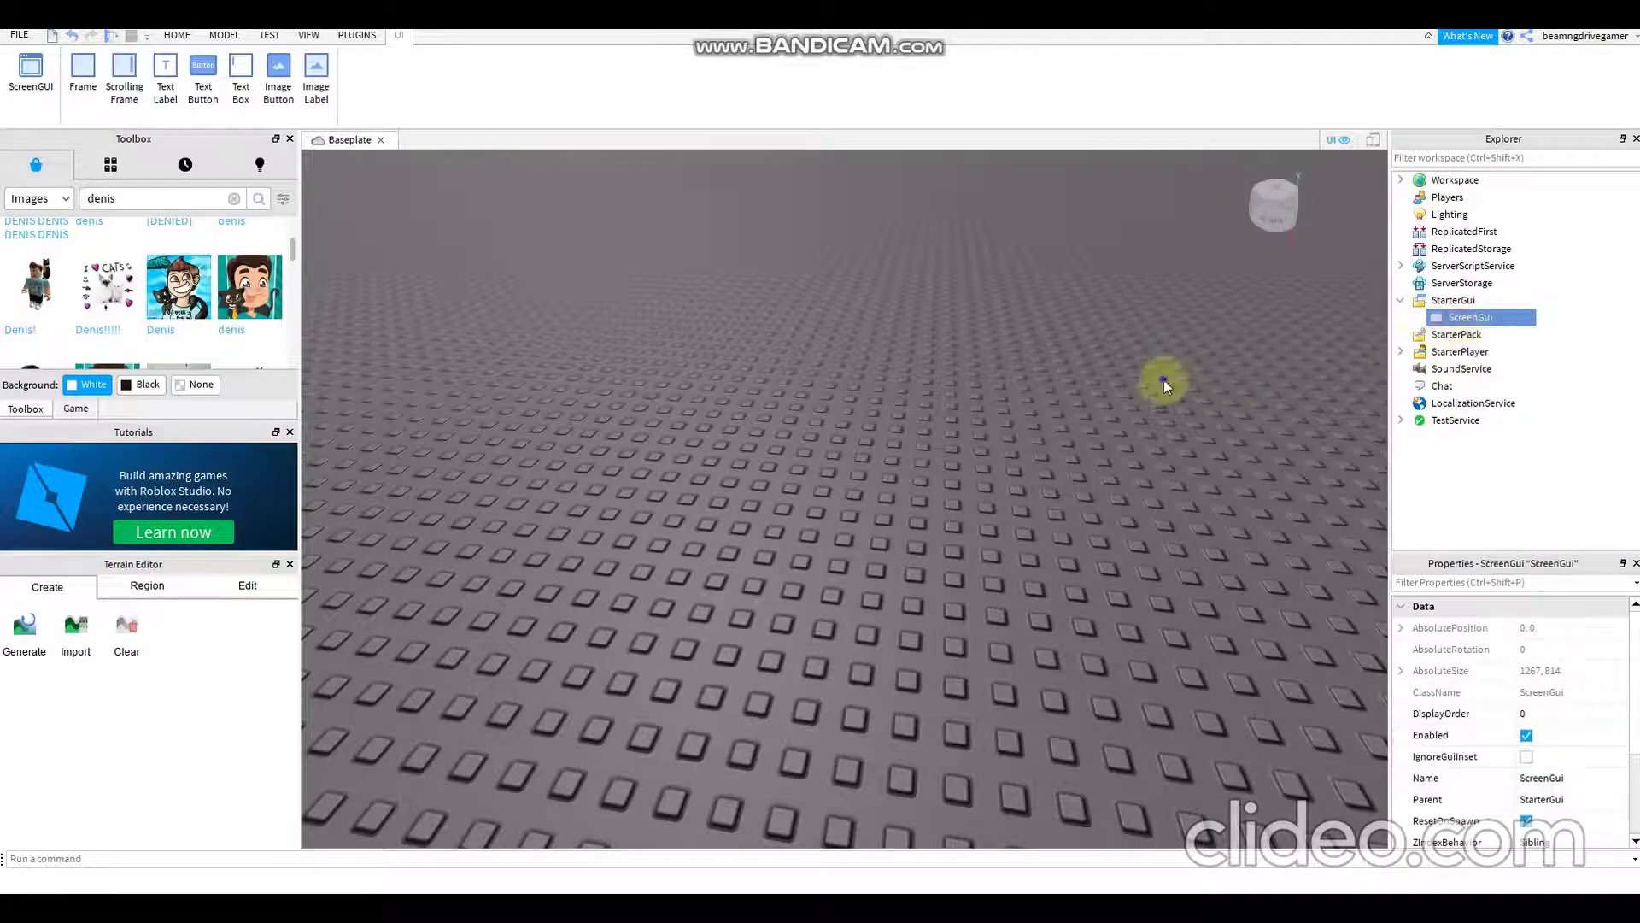
{"action": "right_click_drag", "start_coordinate": [1164, 382], "coordinate": [1164, 382]}
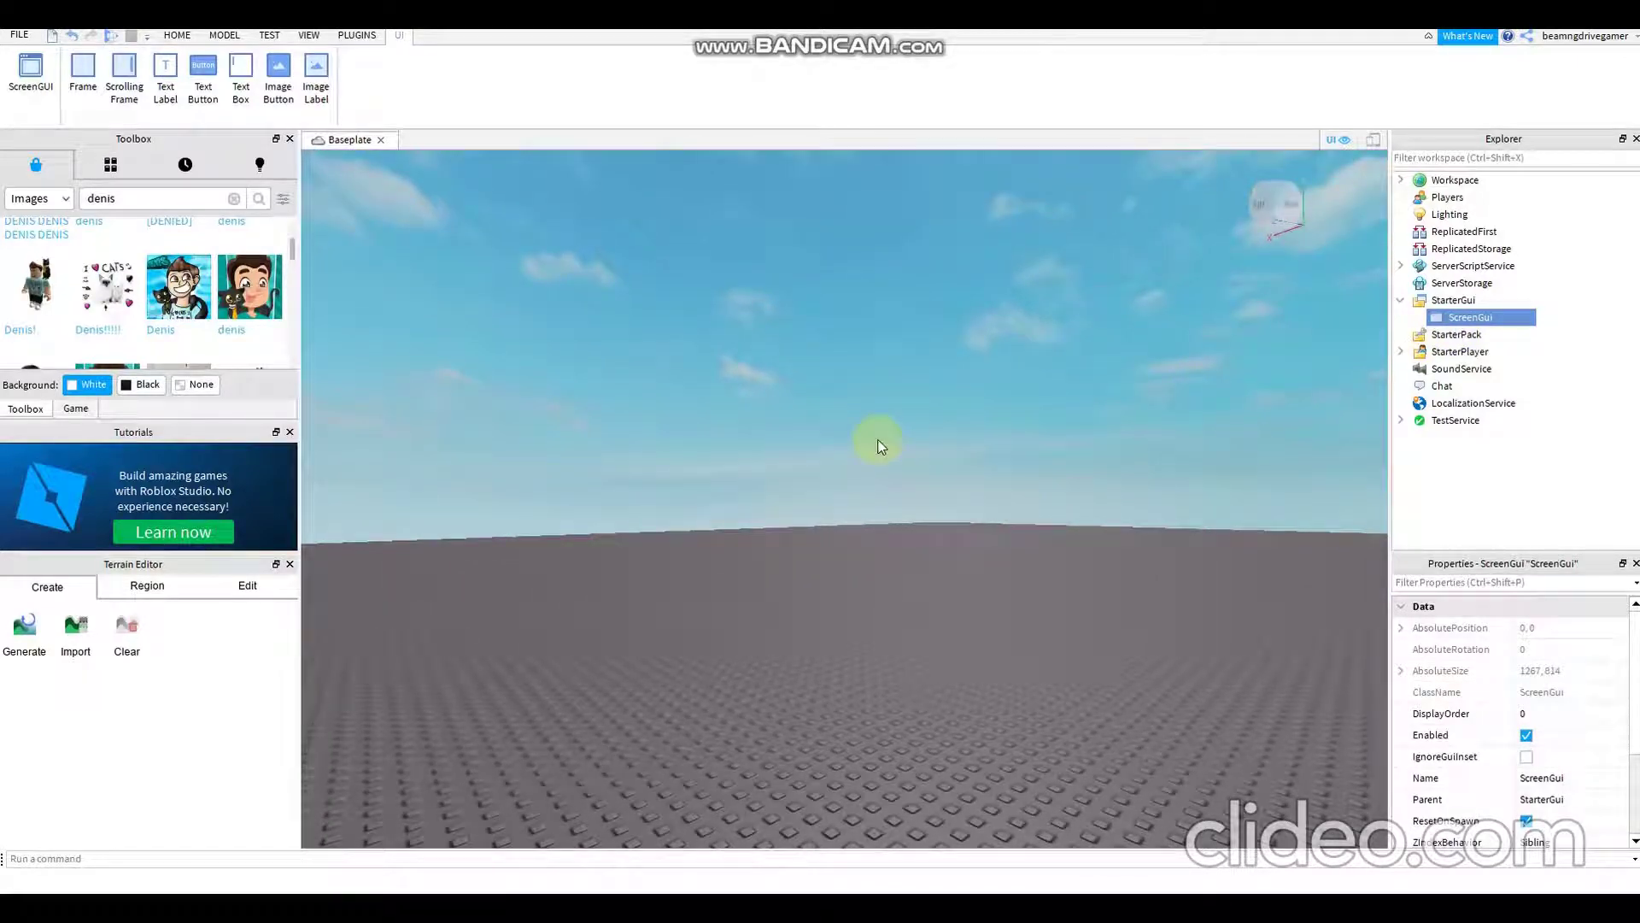
Step: Insert a white Frame into the ScreenGui, sized 645 x 134 at the top centre
{"action": "left_click", "coordinate": [1504, 320]}
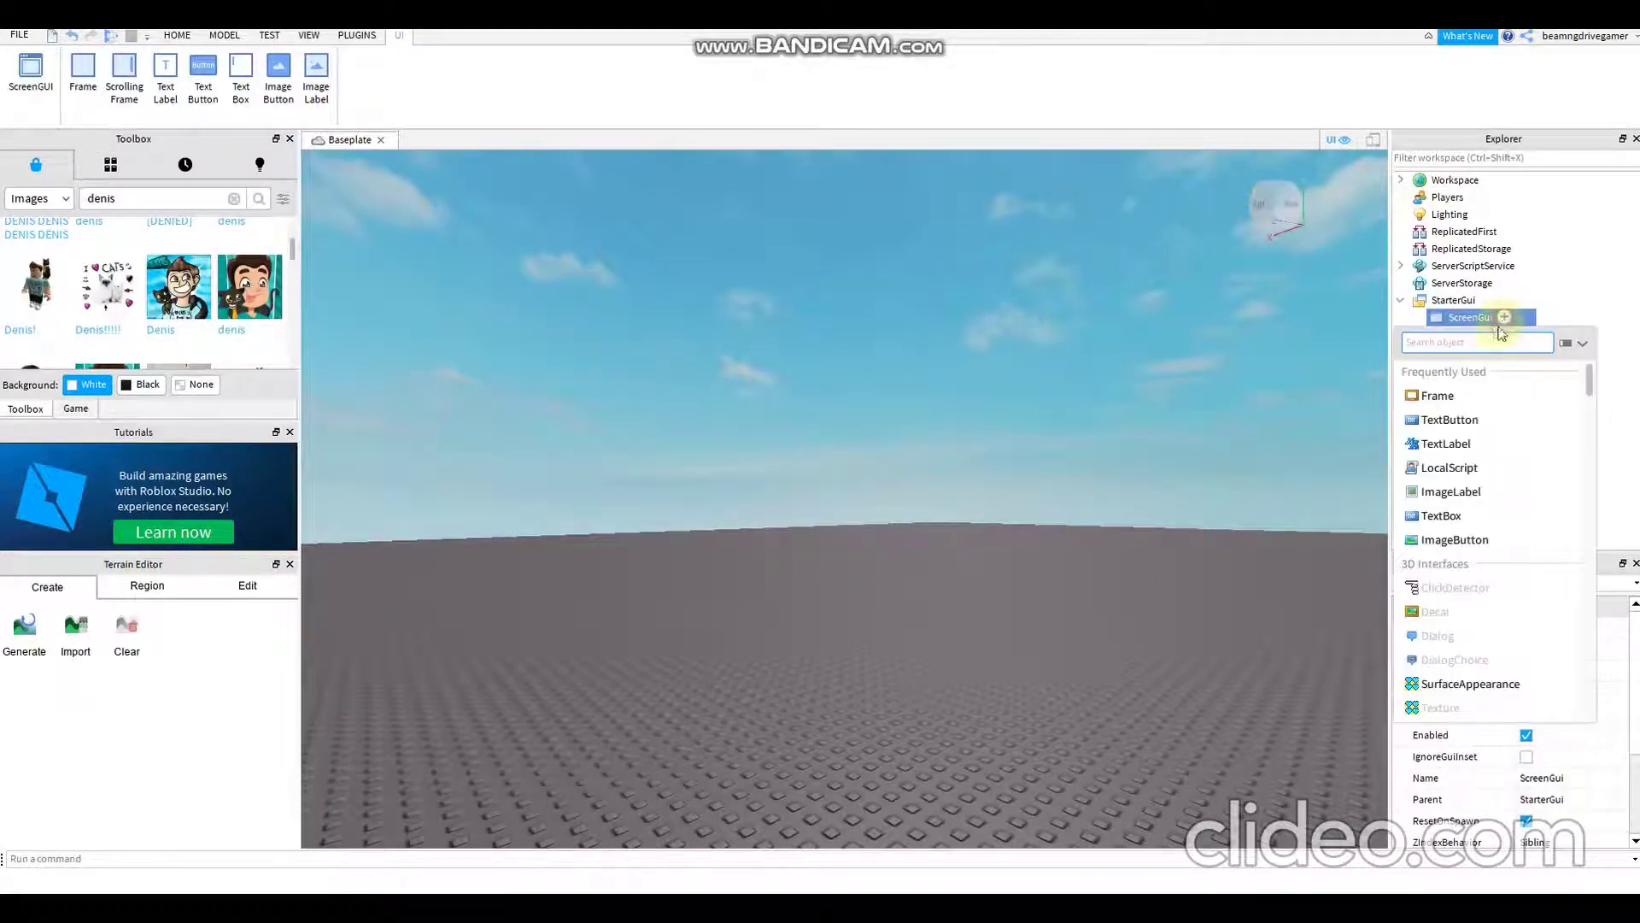
{"action": "left_click", "coordinate": [1436, 397]}
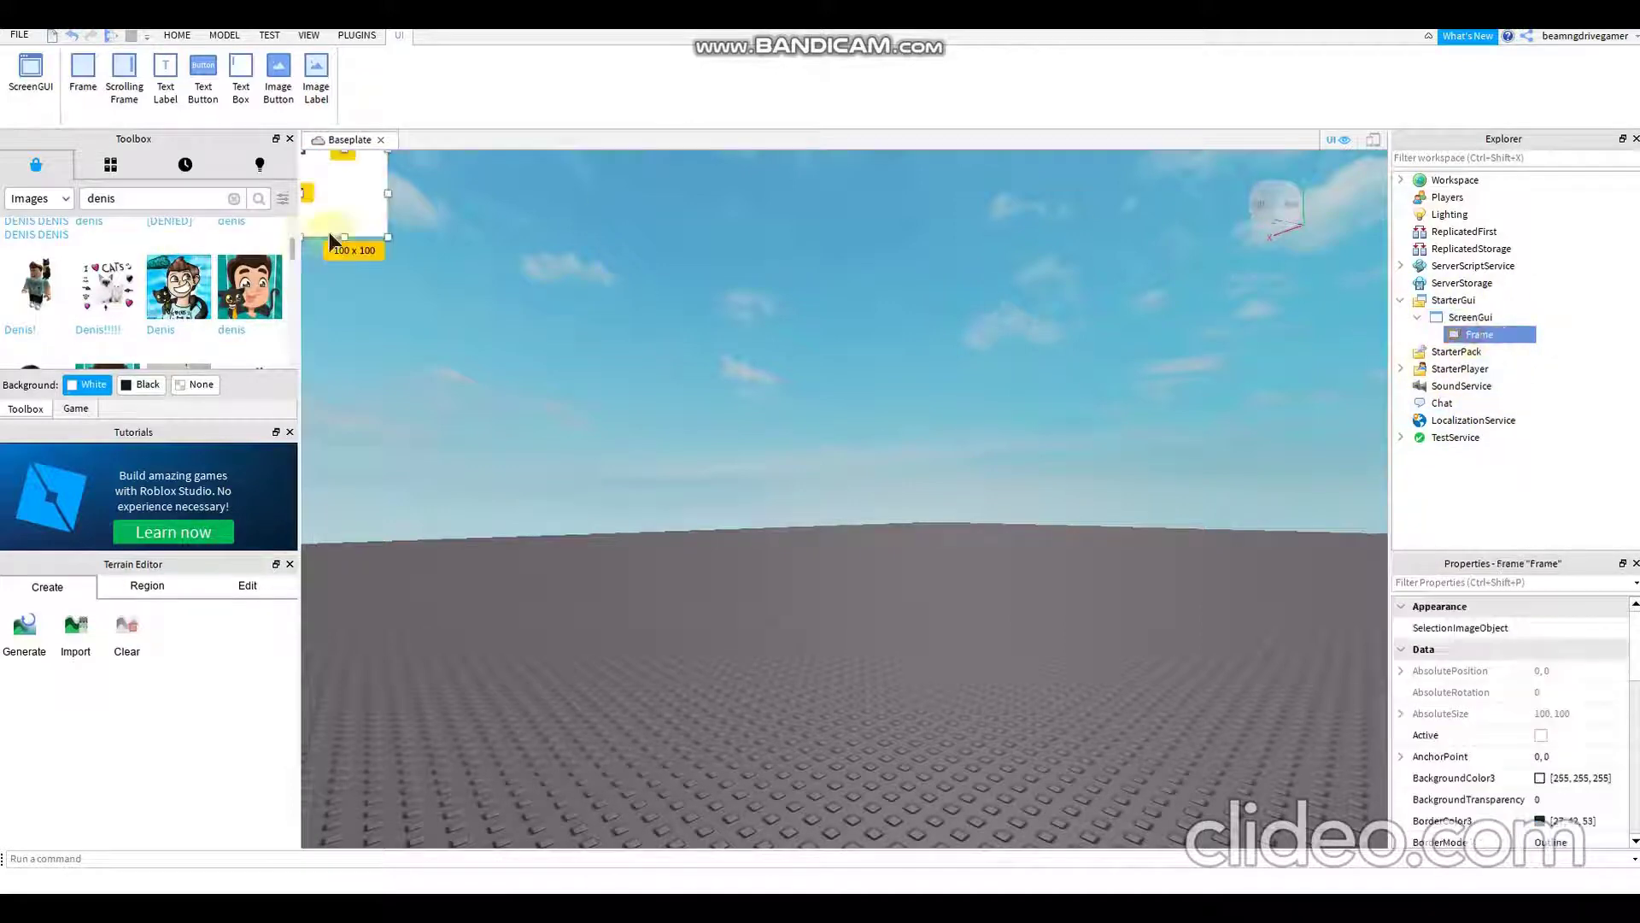
{"action": "left_click_drag", "start_coordinate": [330, 232], "coordinate": [1106, 265]}
{"action": "left_click_drag", "start_coordinate": [1025, 223], "coordinate": [1145, 292]}
{"action": "left_click_drag", "start_coordinate": [1073, 242], "coordinate": [1095, 248]}
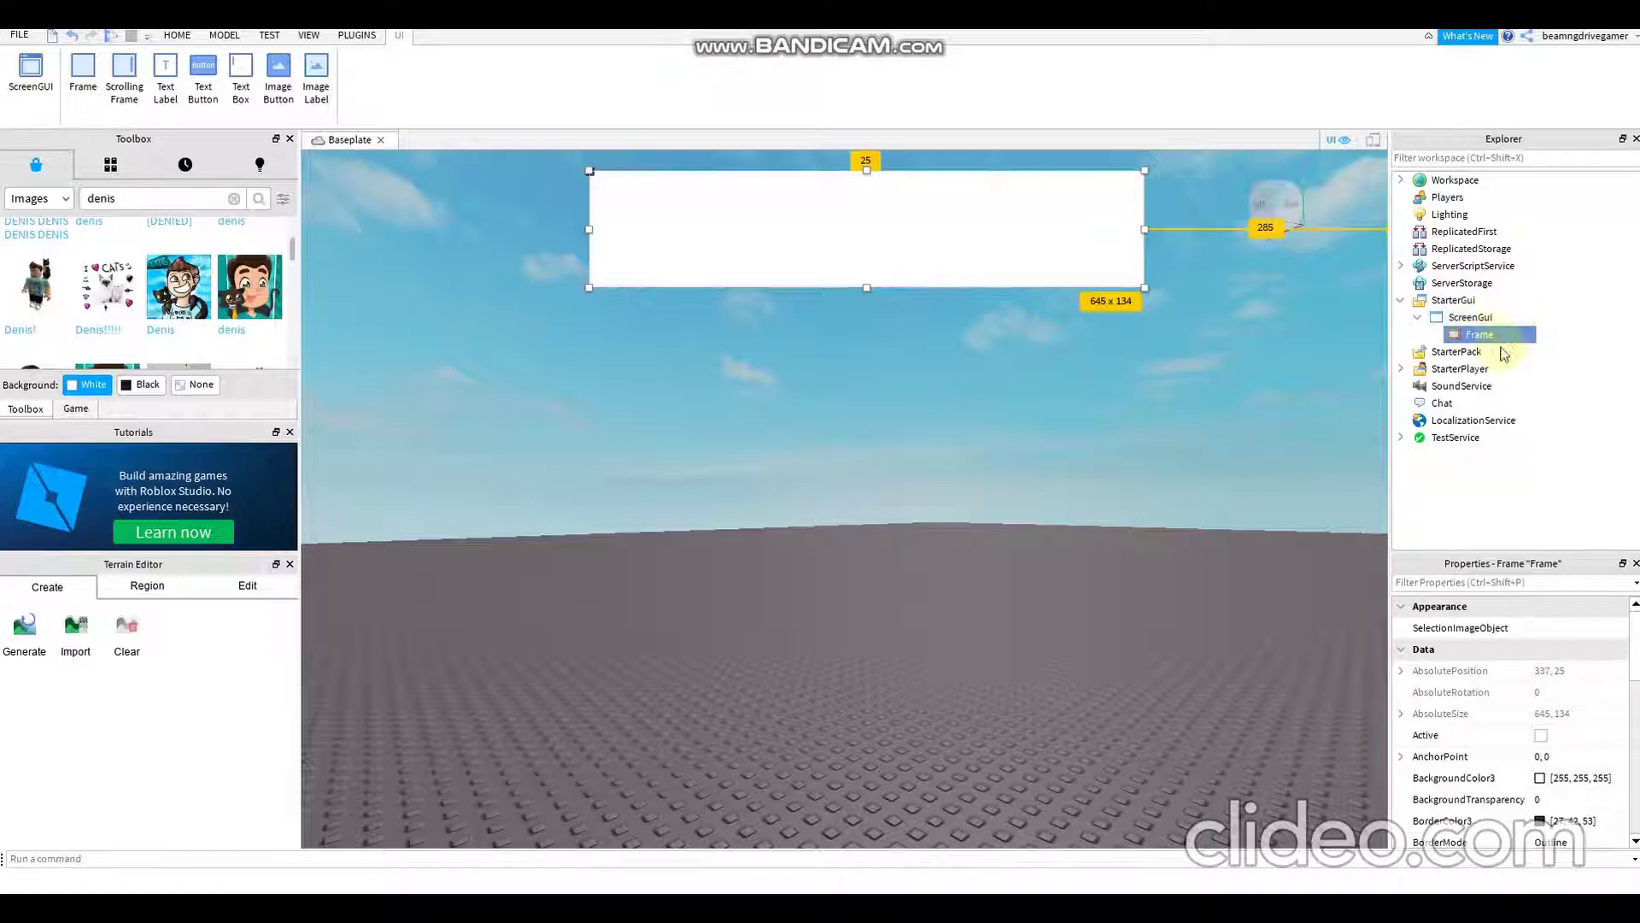
Step: Add a TextButton inside the Frame, then delete it as unwanted
{"action": "mouse_move", "coordinate": [1504, 340]}
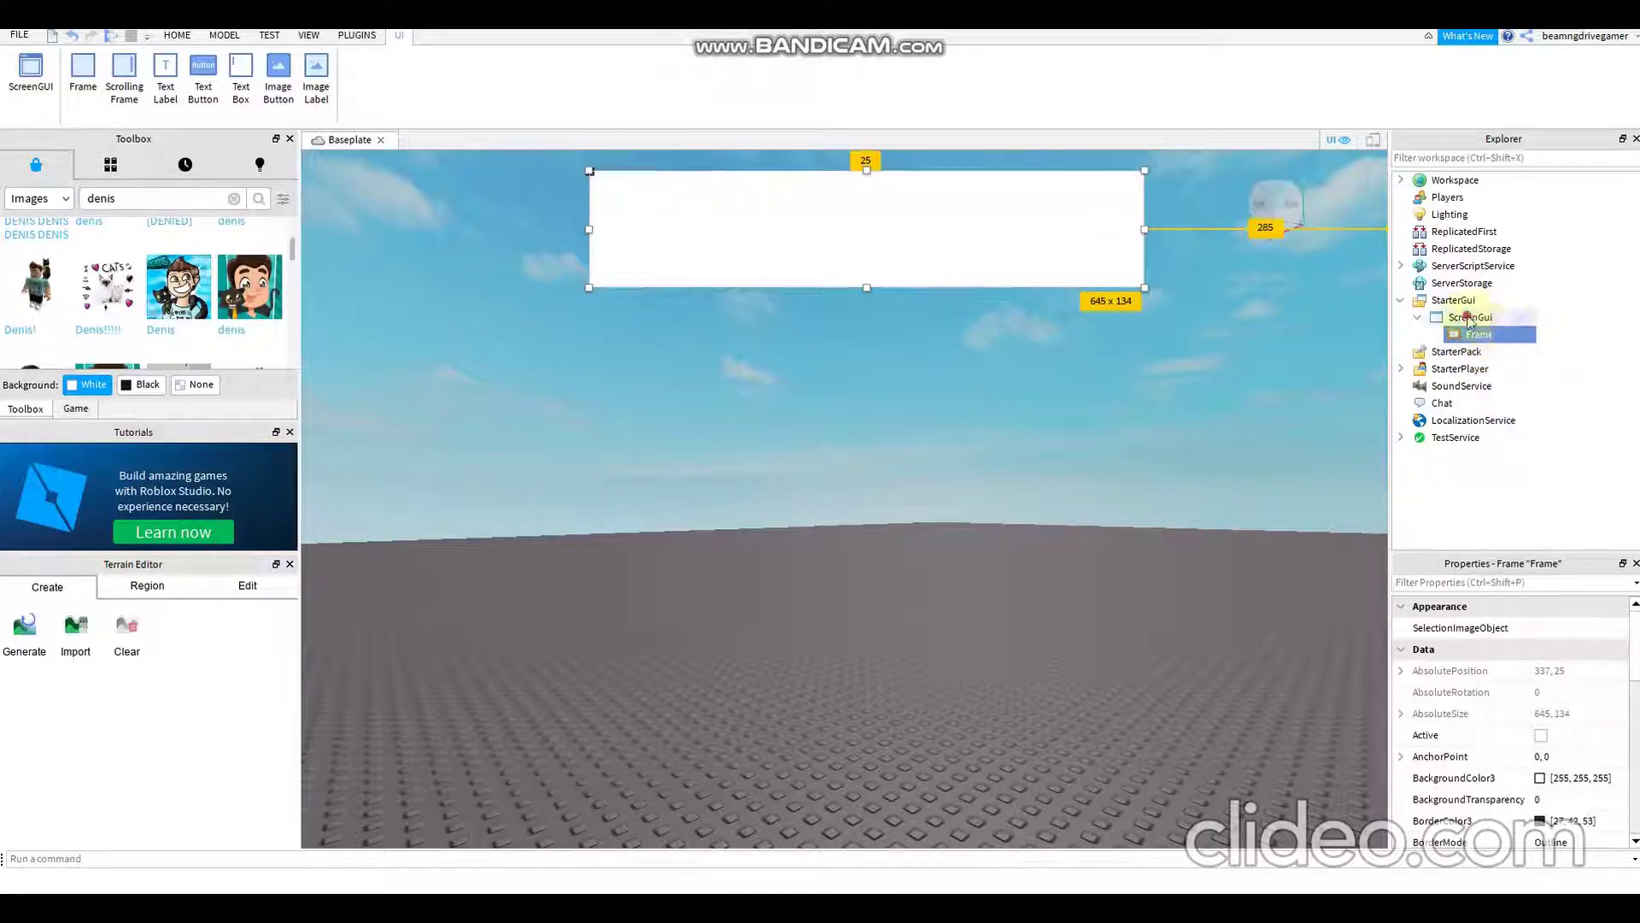
{"action": "left_click", "coordinate": [1468, 316]}
{"action": "left_click", "coordinate": [1495, 334]}
{"action": "left_click", "coordinate": [1506, 335]}
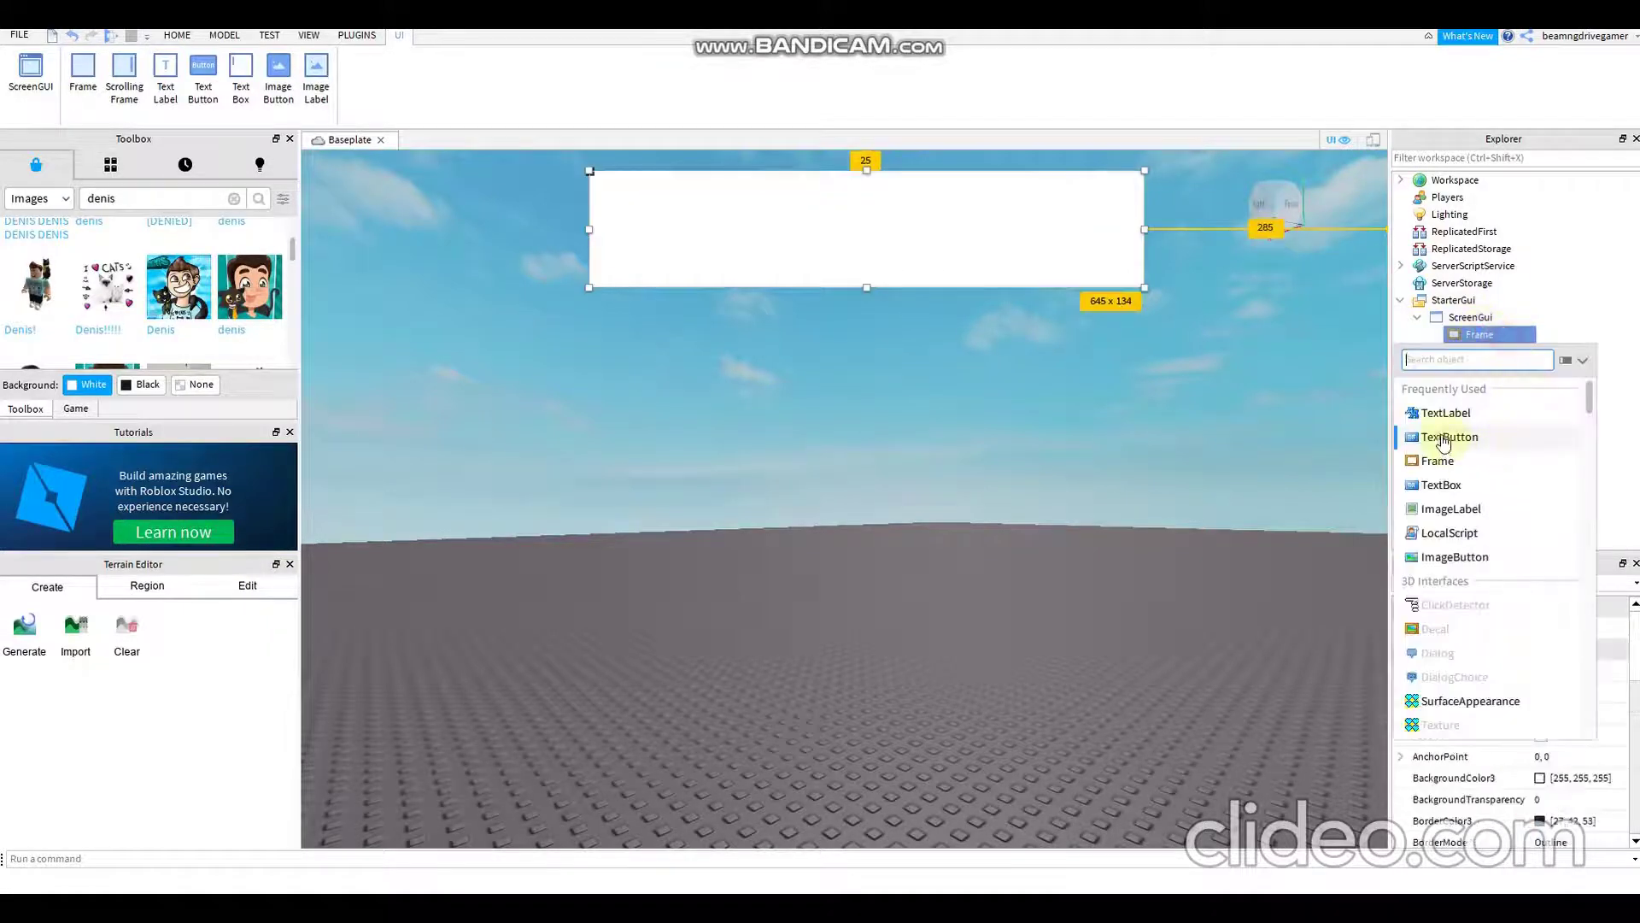
{"action": "left_click", "coordinate": [1474, 439]}
{"action": "left_click", "coordinate": [1504, 351]}
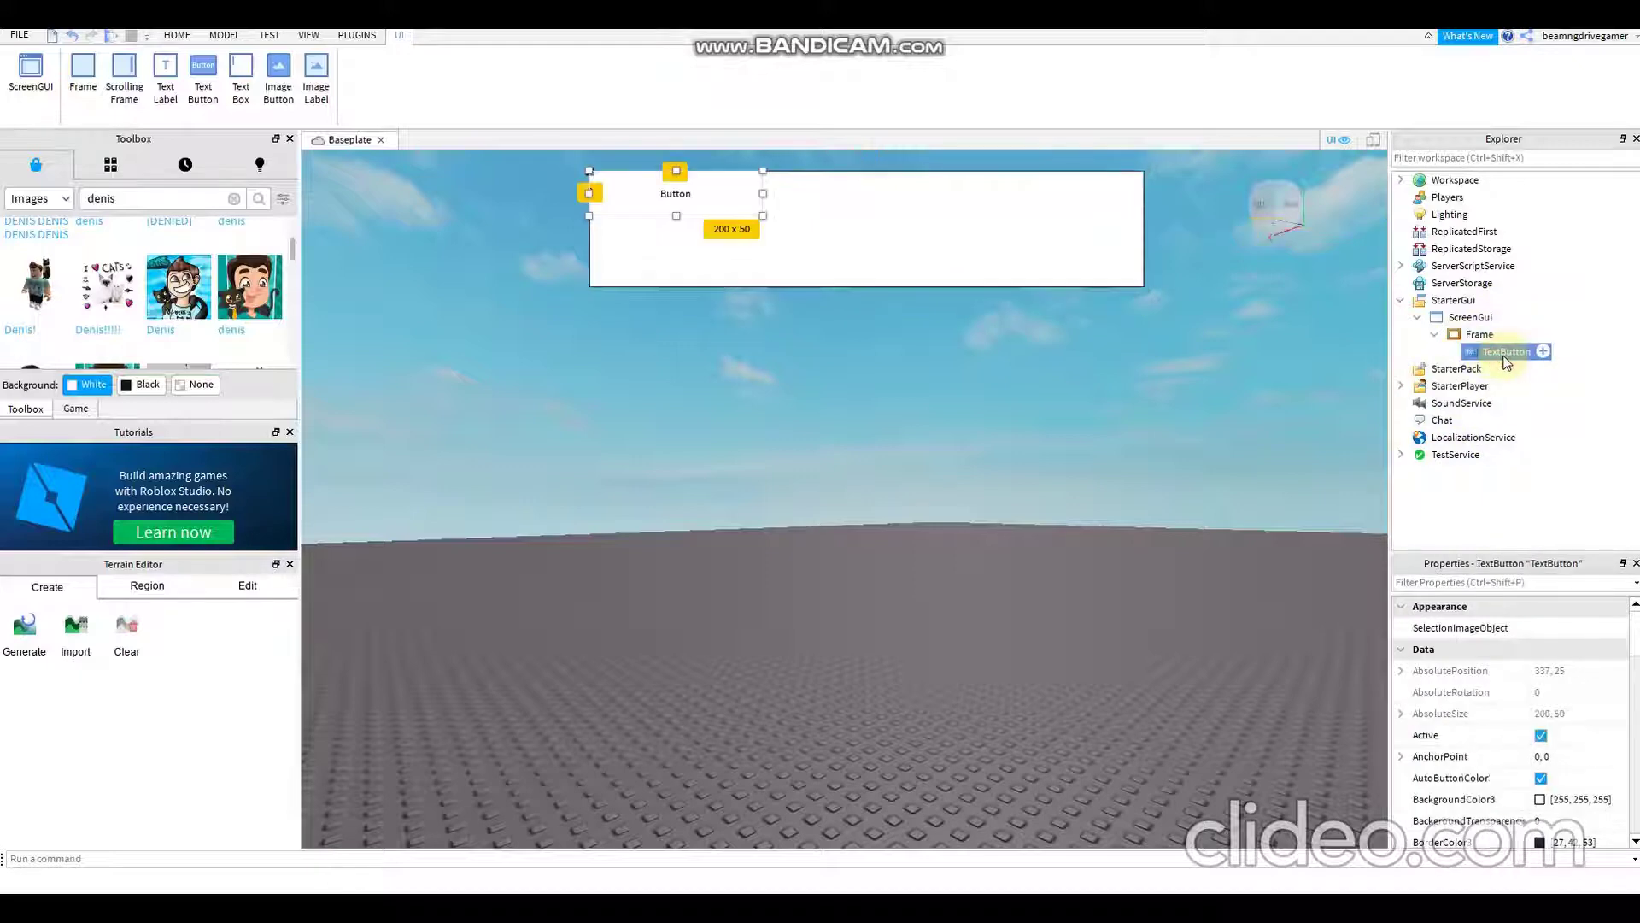
{"action": "key", "text": "Delete"}
Step: Insert a TextLabel into the Frame and size it 513 x 134 on the right side
{"action": "left_click", "coordinate": [1512, 338]}
{"action": "left_click", "coordinate": [1506, 336]}
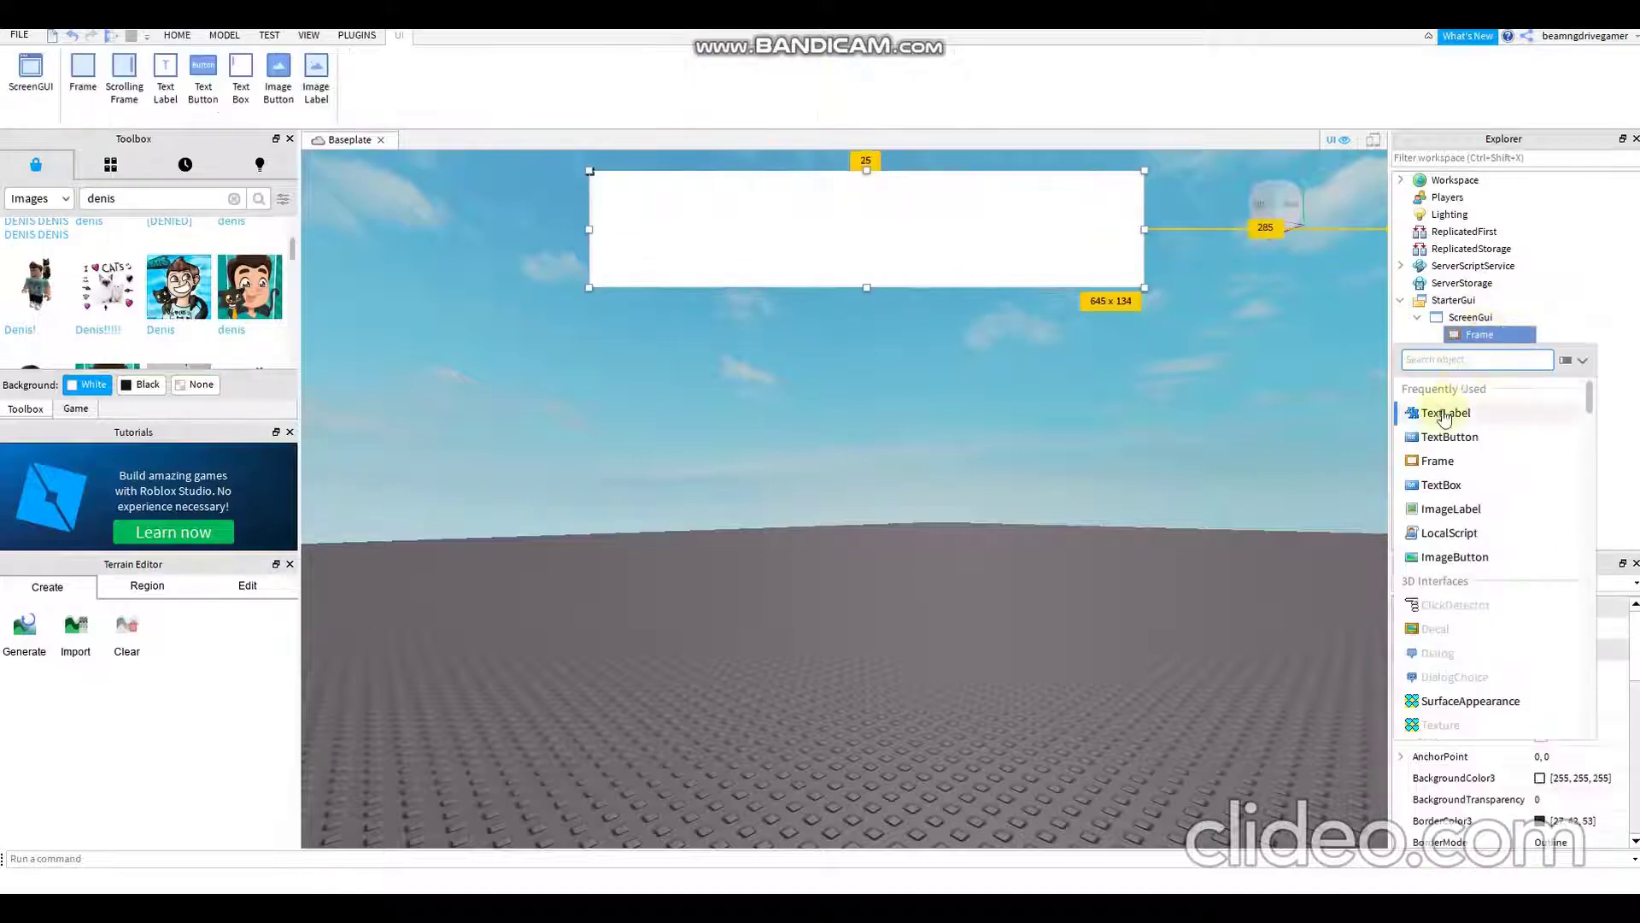
{"action": "left_click", "coordinate": [1465, 413]}
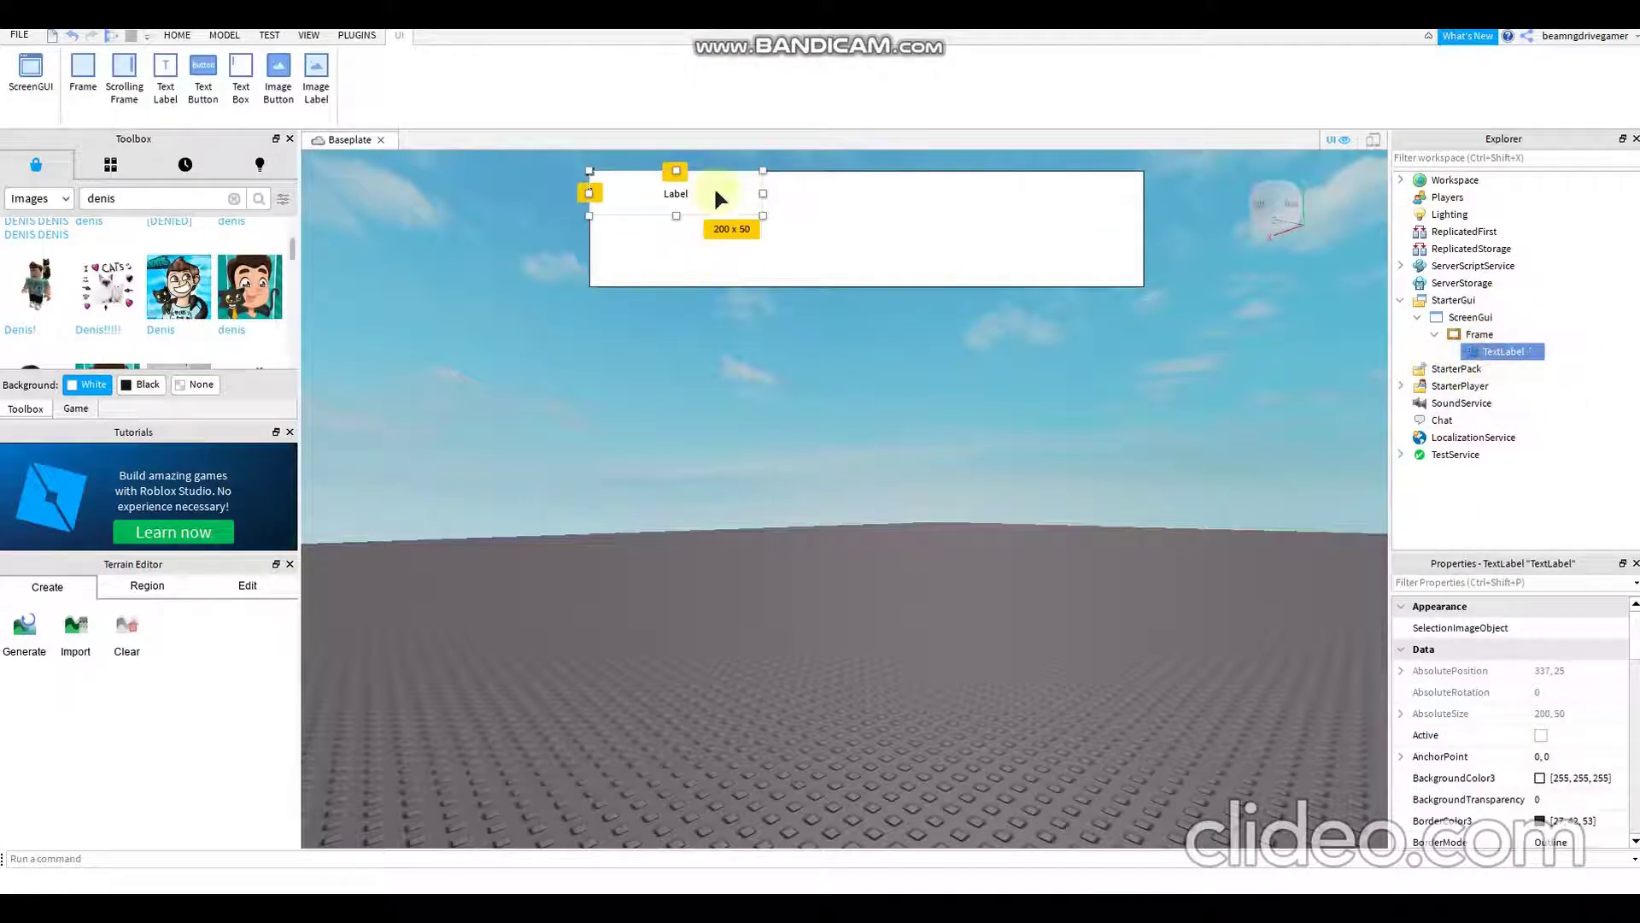
{"action": "left_click_drag", "start_coordinate": [716, 198], "coordinate": [1147, 288]}
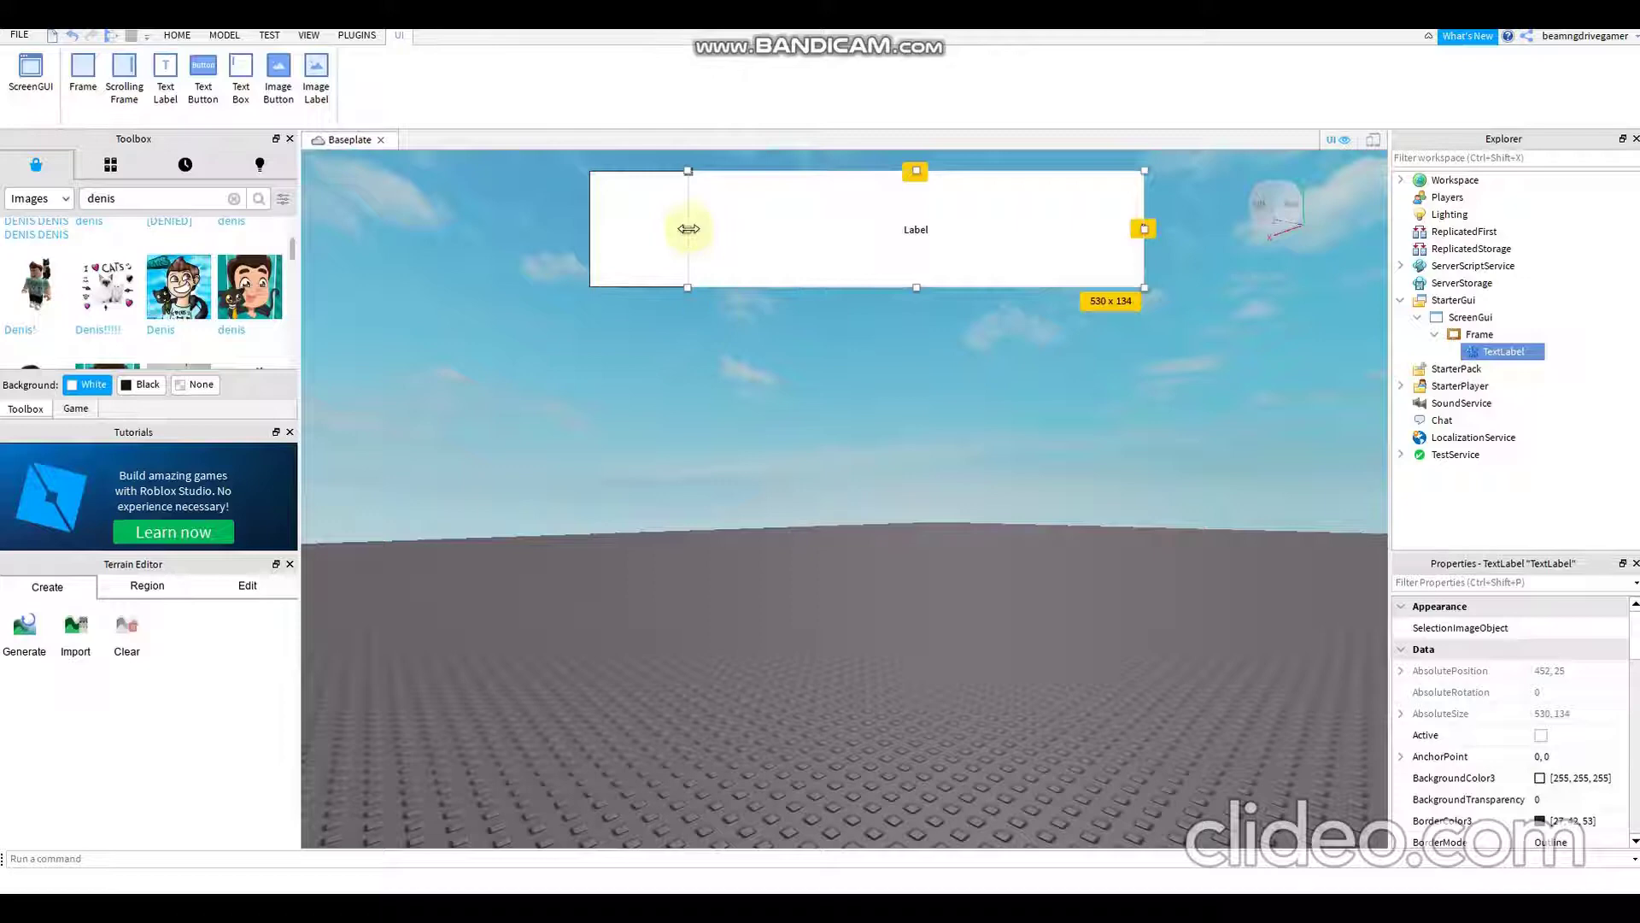
{"action": "left_click_drag", "start_coordinate": [689, 229], "coordinate": [706, 233]}
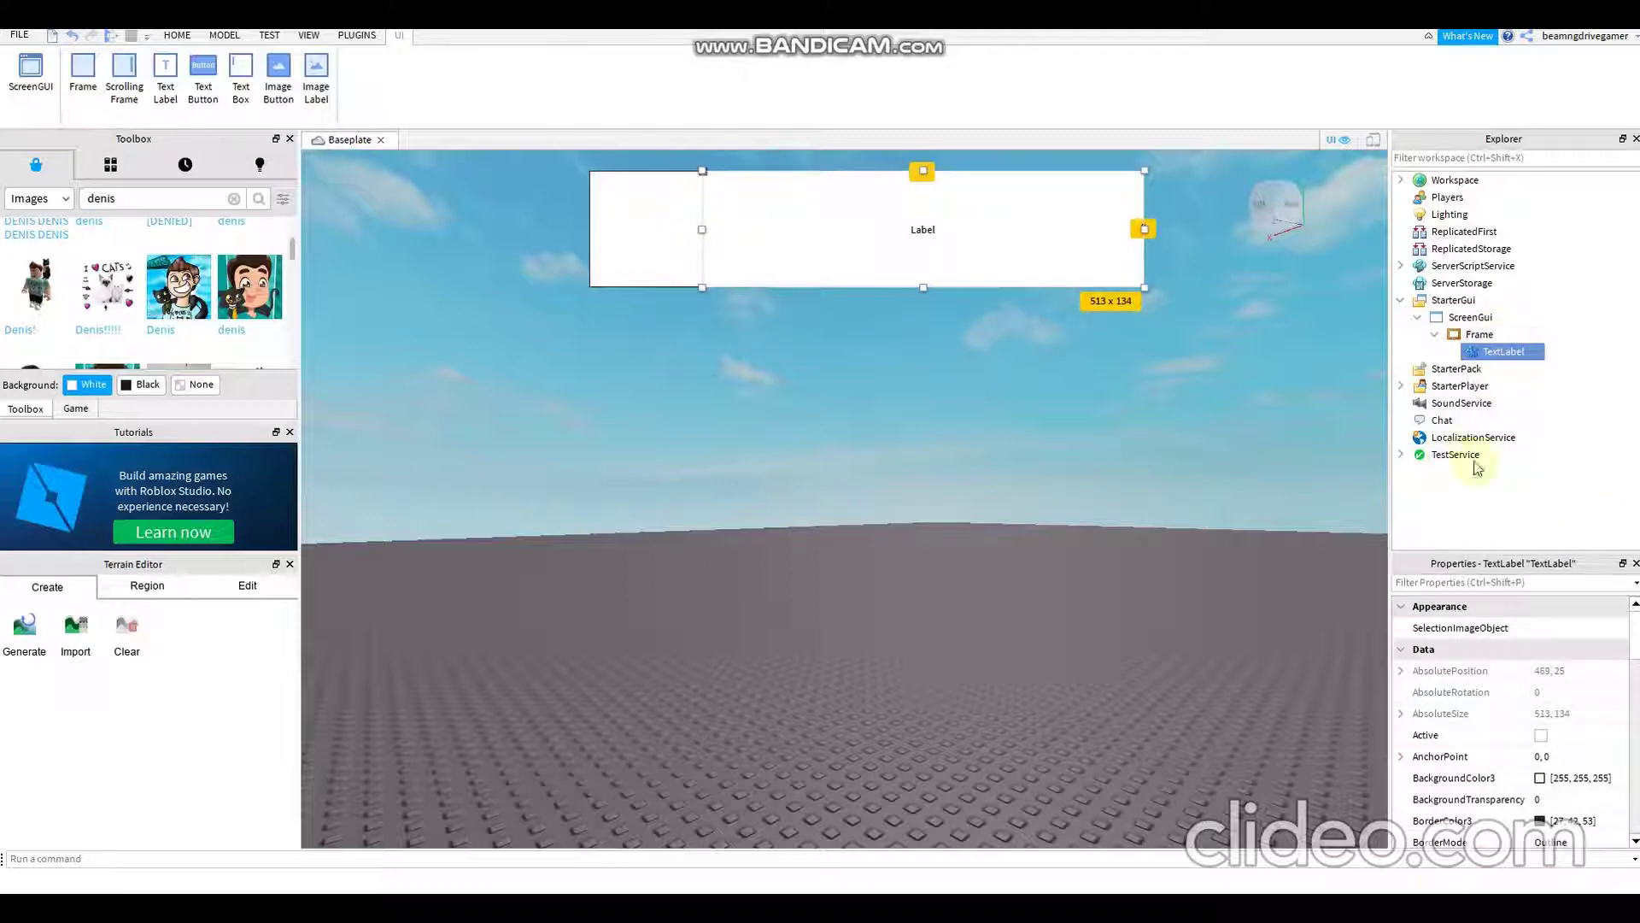
Step: Set the TextLabel's Font to Fantasy
{"action": "scroll", "coordinate": [1464, 826], "scroll_direction": "down", "scroll_amount": 5}
{"action": "scroll", "coordinate": [1464, 827], "scroll_direction": "down", "scroll_amount": 5}
{"action": "scroll", "coordinate": [1470, 794], "scroll_direction": "up", "scroll_amount": 5}
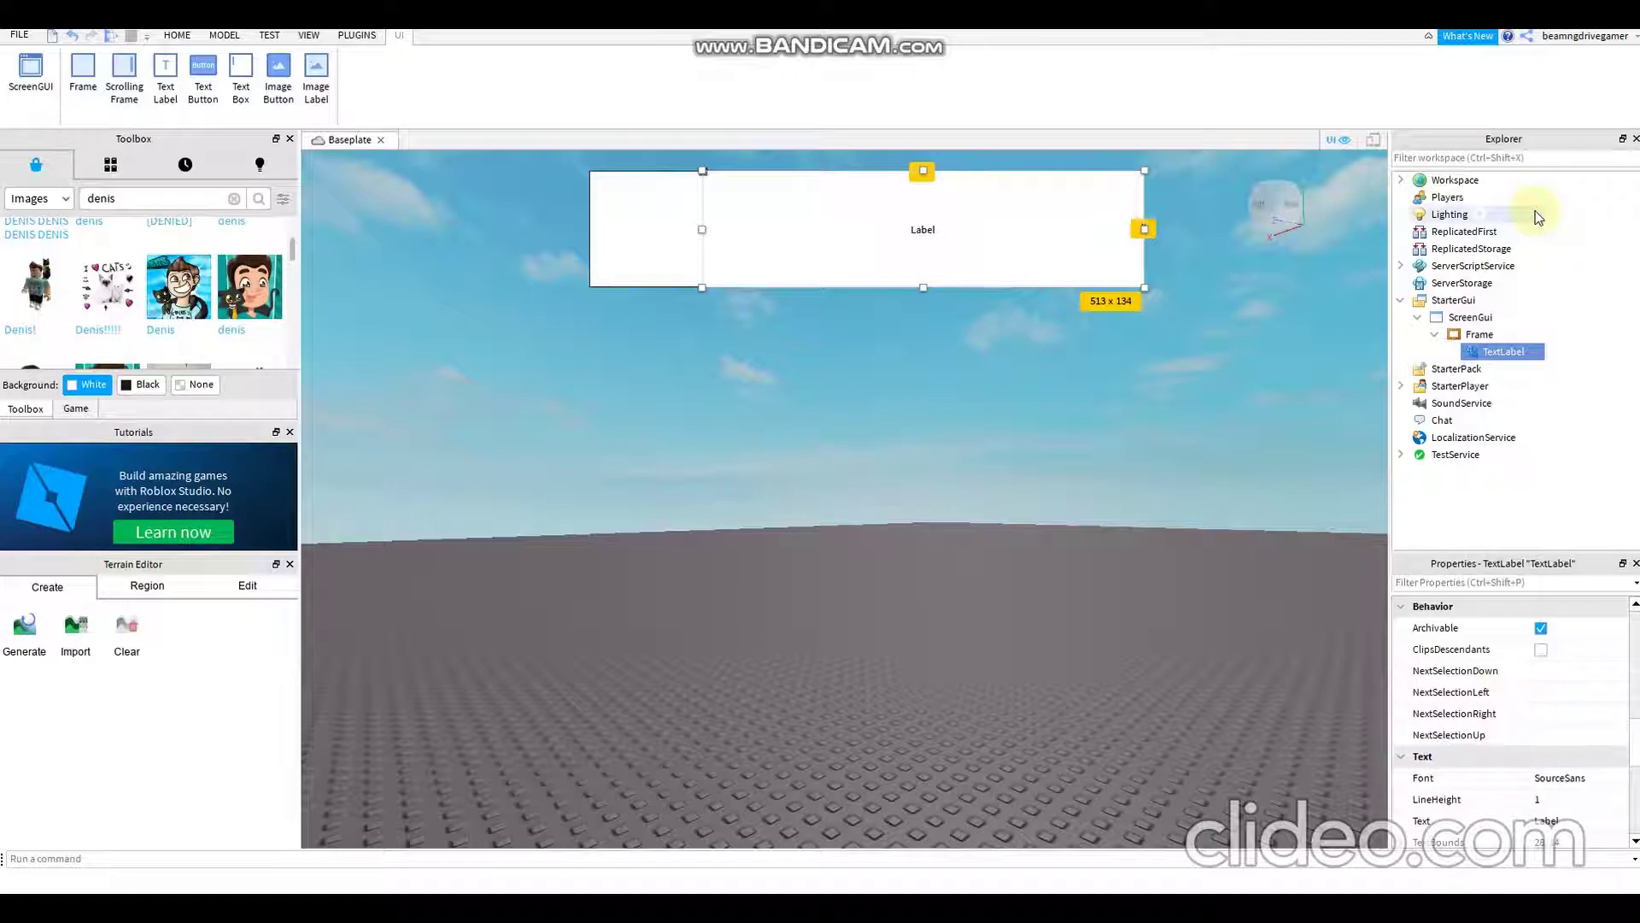
{"action": "left_click", "coordinate": [1557, 779]}
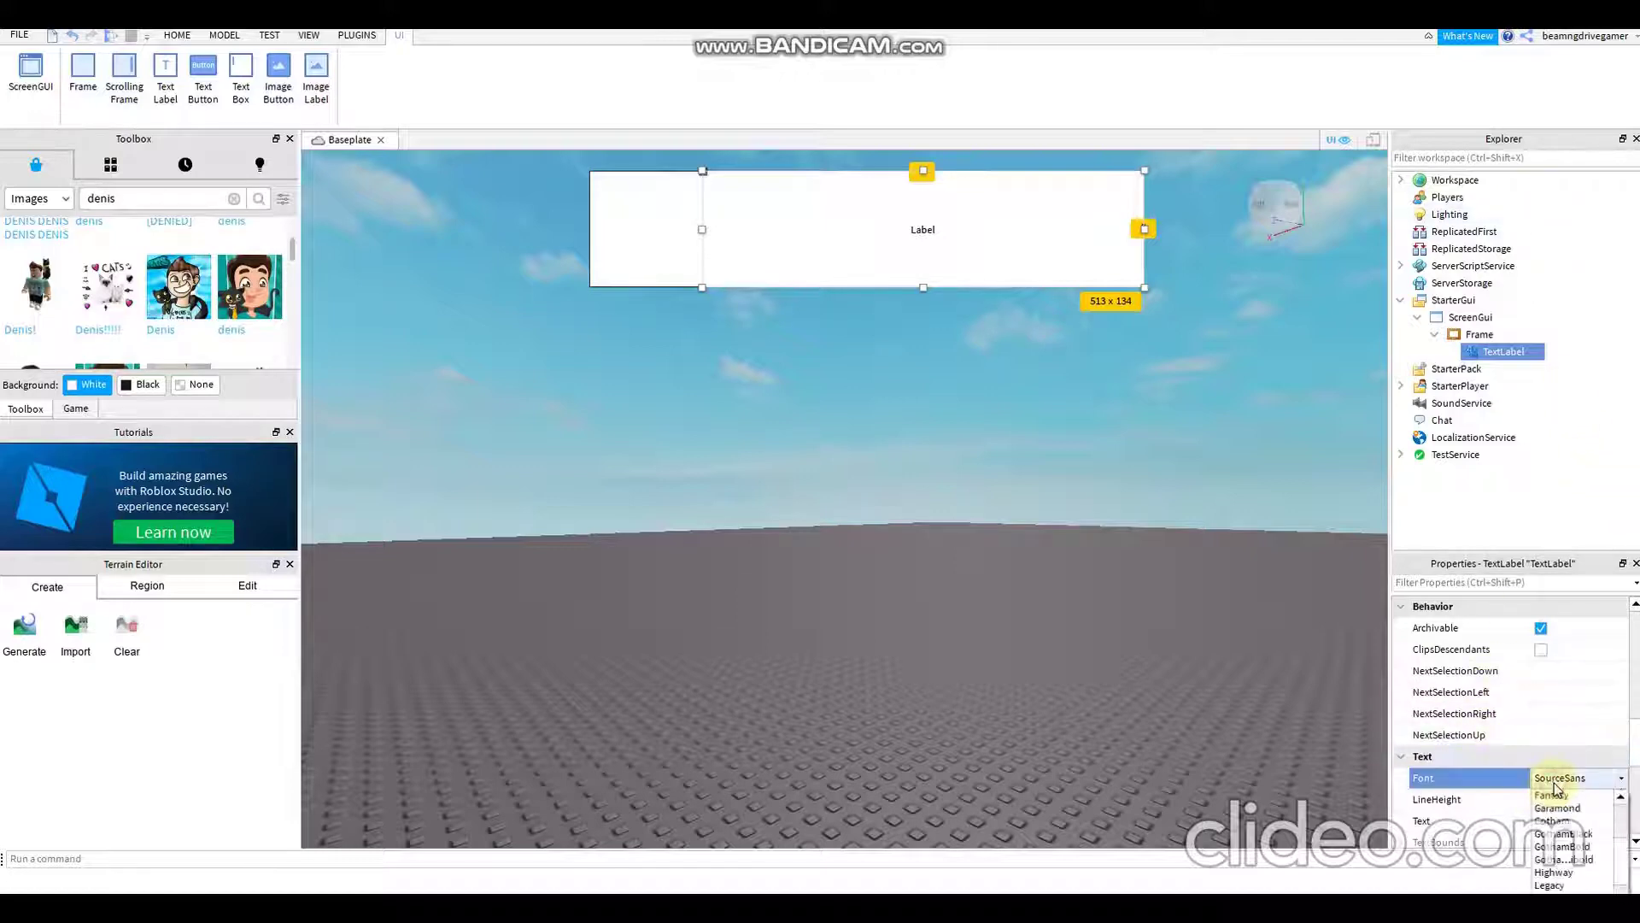
{"action": "left_click", "coordinate": [1551, 795]}
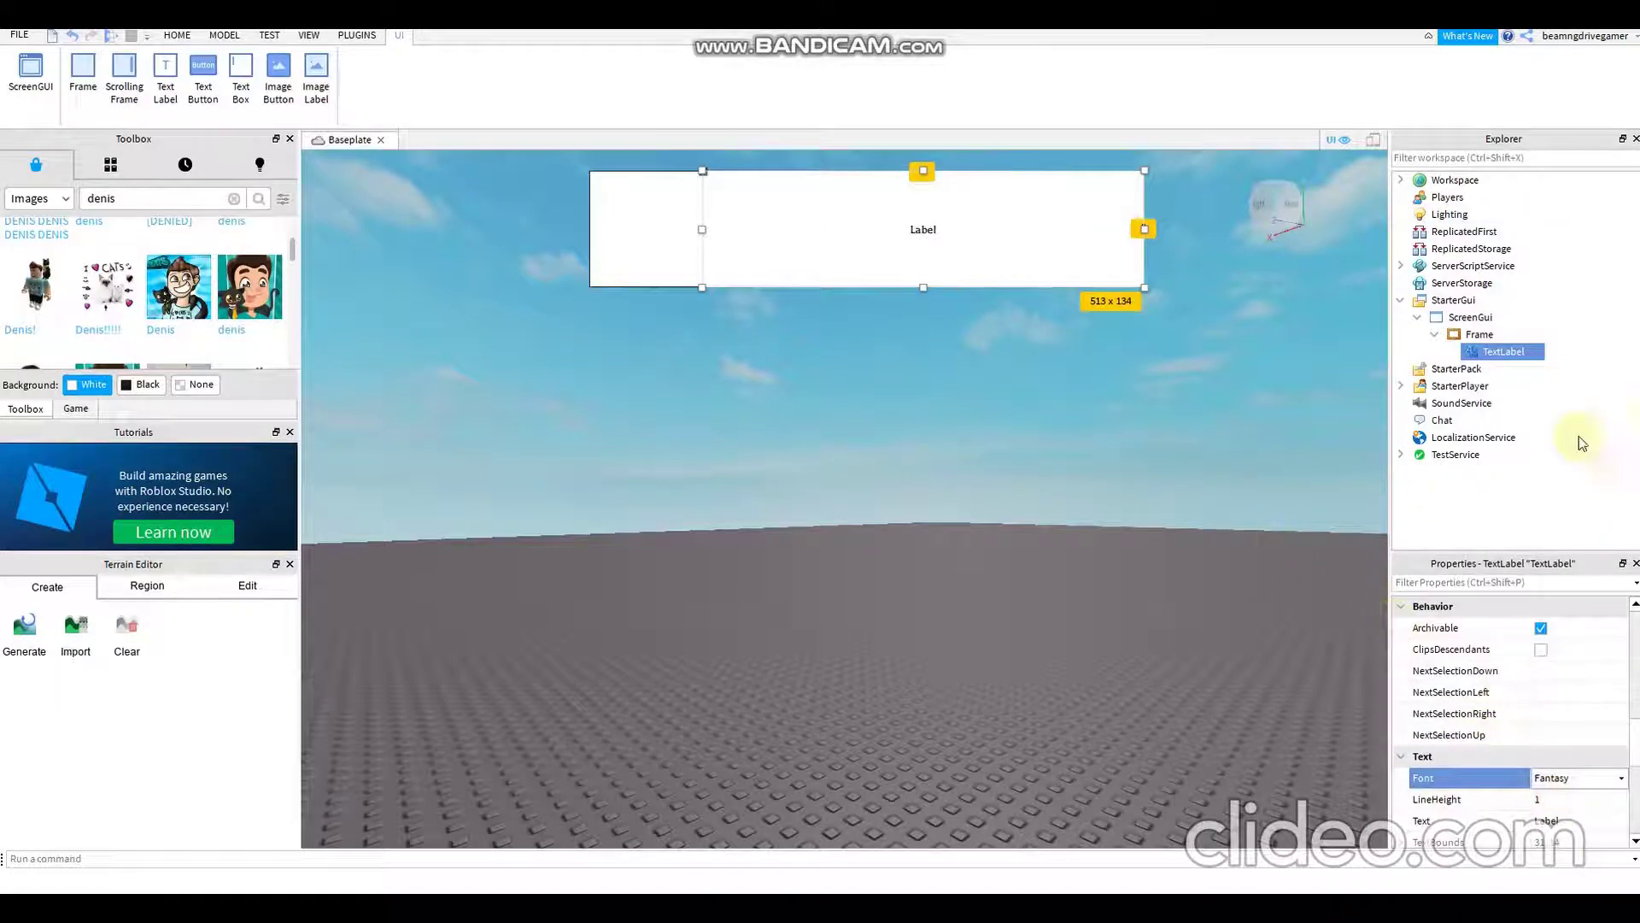
Step: Give the TextLabel a light-blue BackgroundColor3 of 171, 244, 255
{"action": "scroll", "coordinate": [1509, 820], "scroll_direction": "down", "scroll_amount": 5}
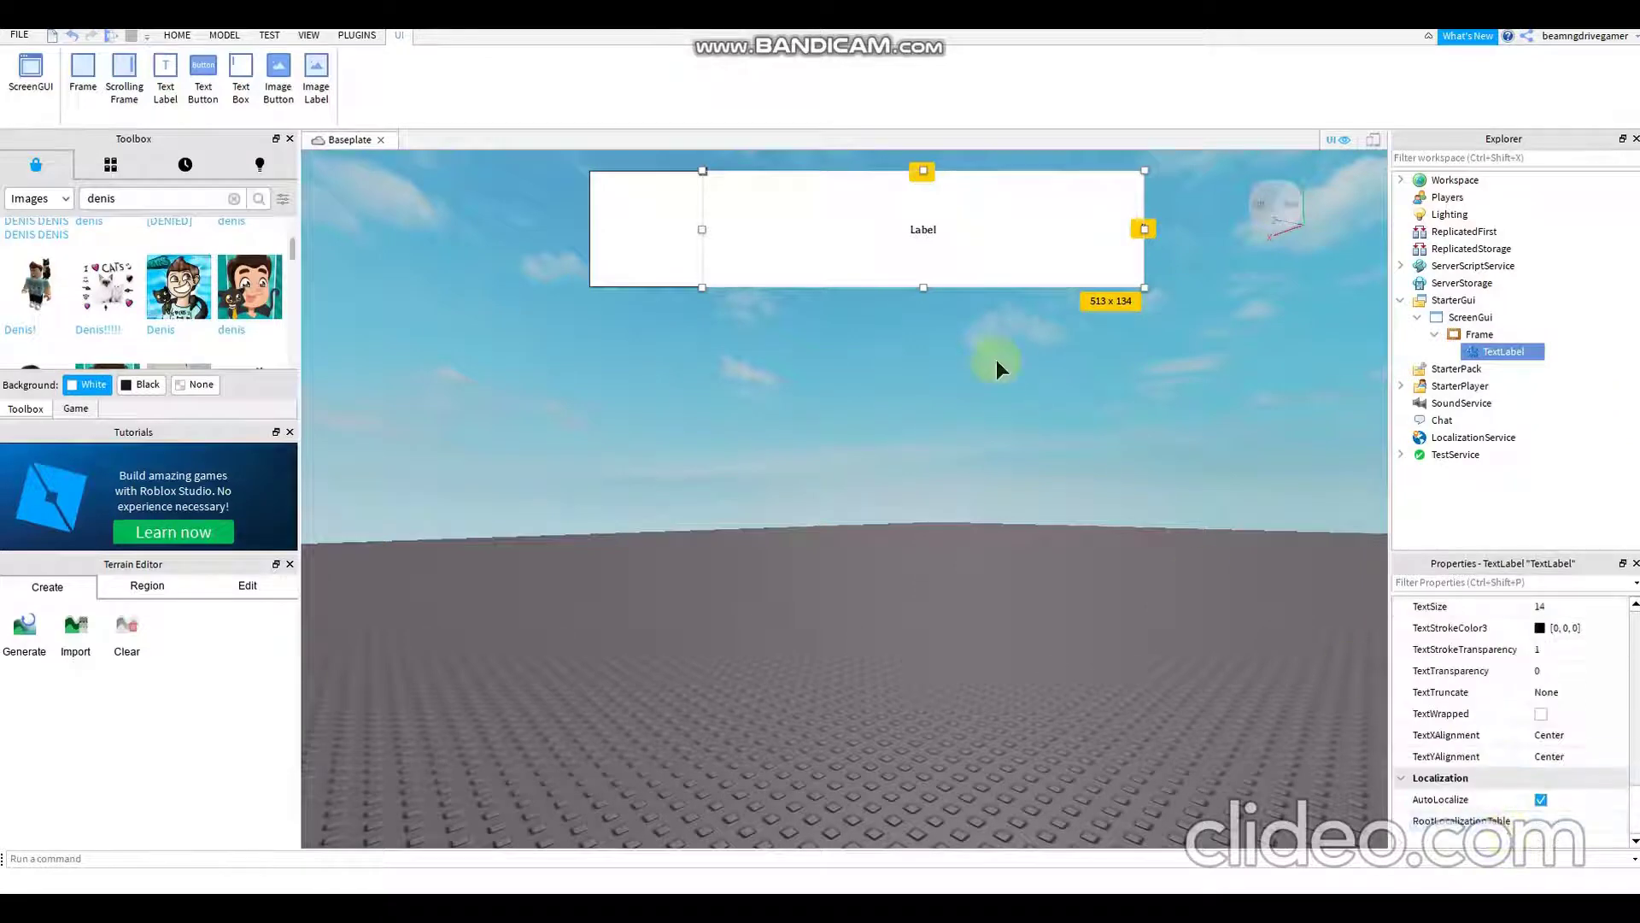
{"action": "scroll", "coordinate": [1564, 744], "scroll_direction": "up", "scroll_amount": 3}
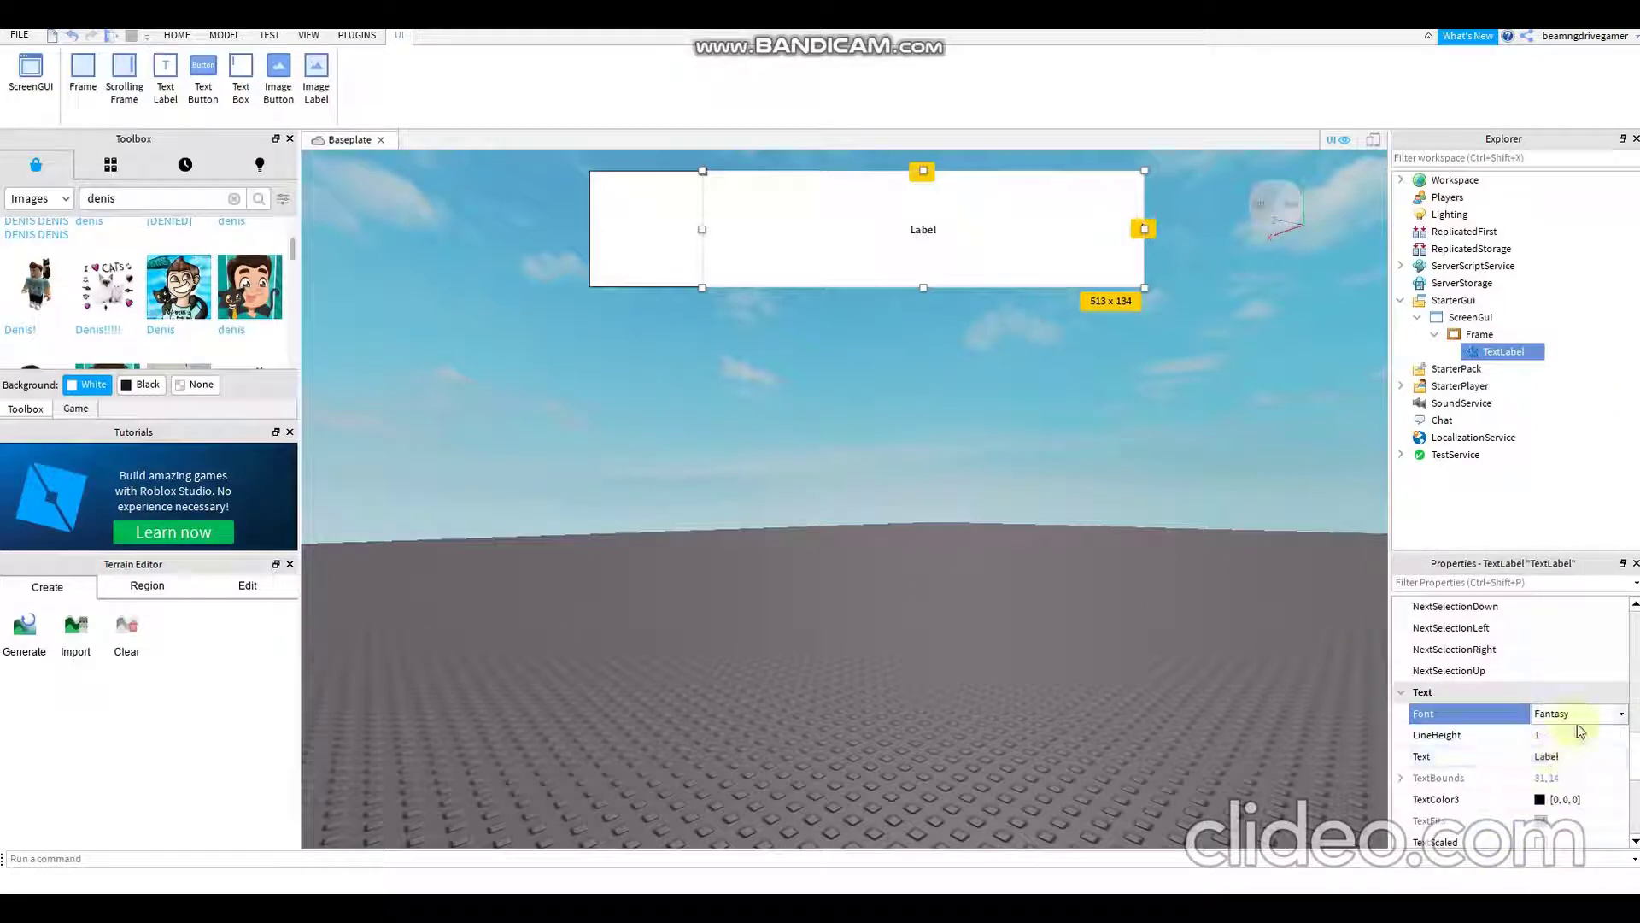
{"action": "scroll", "coordinate": [1589, 743], "scroll_direction": "down", "scroll_amount": 3}
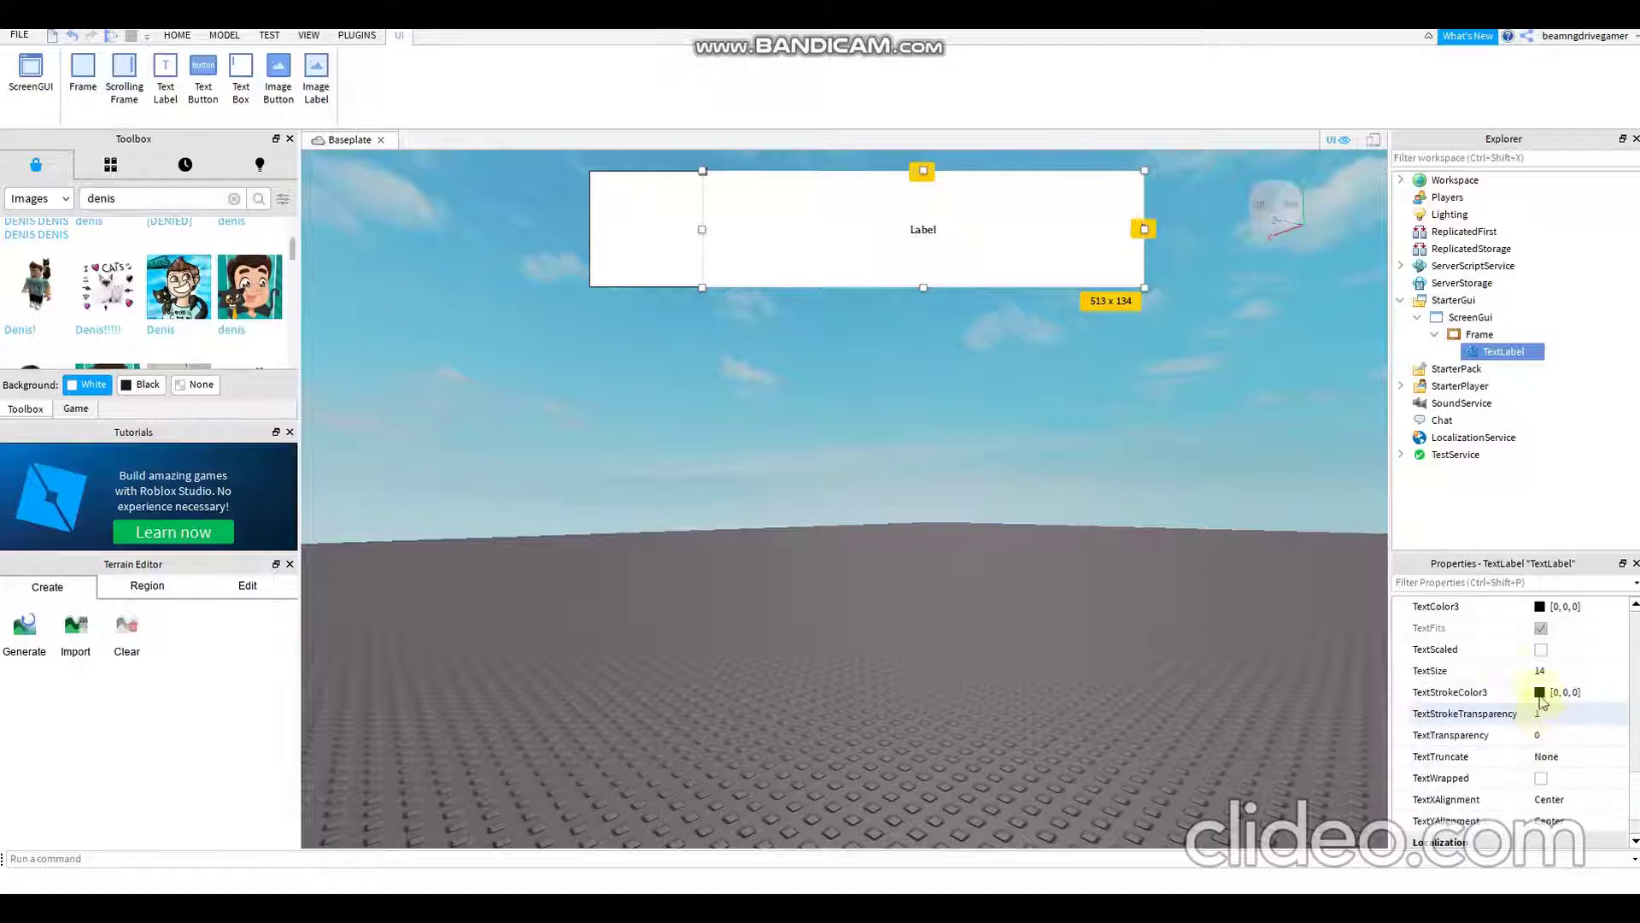
{"action": "scroll", "coordinate": [1538, 700], "scroll_direction": "up", "scroll_amount": 3}
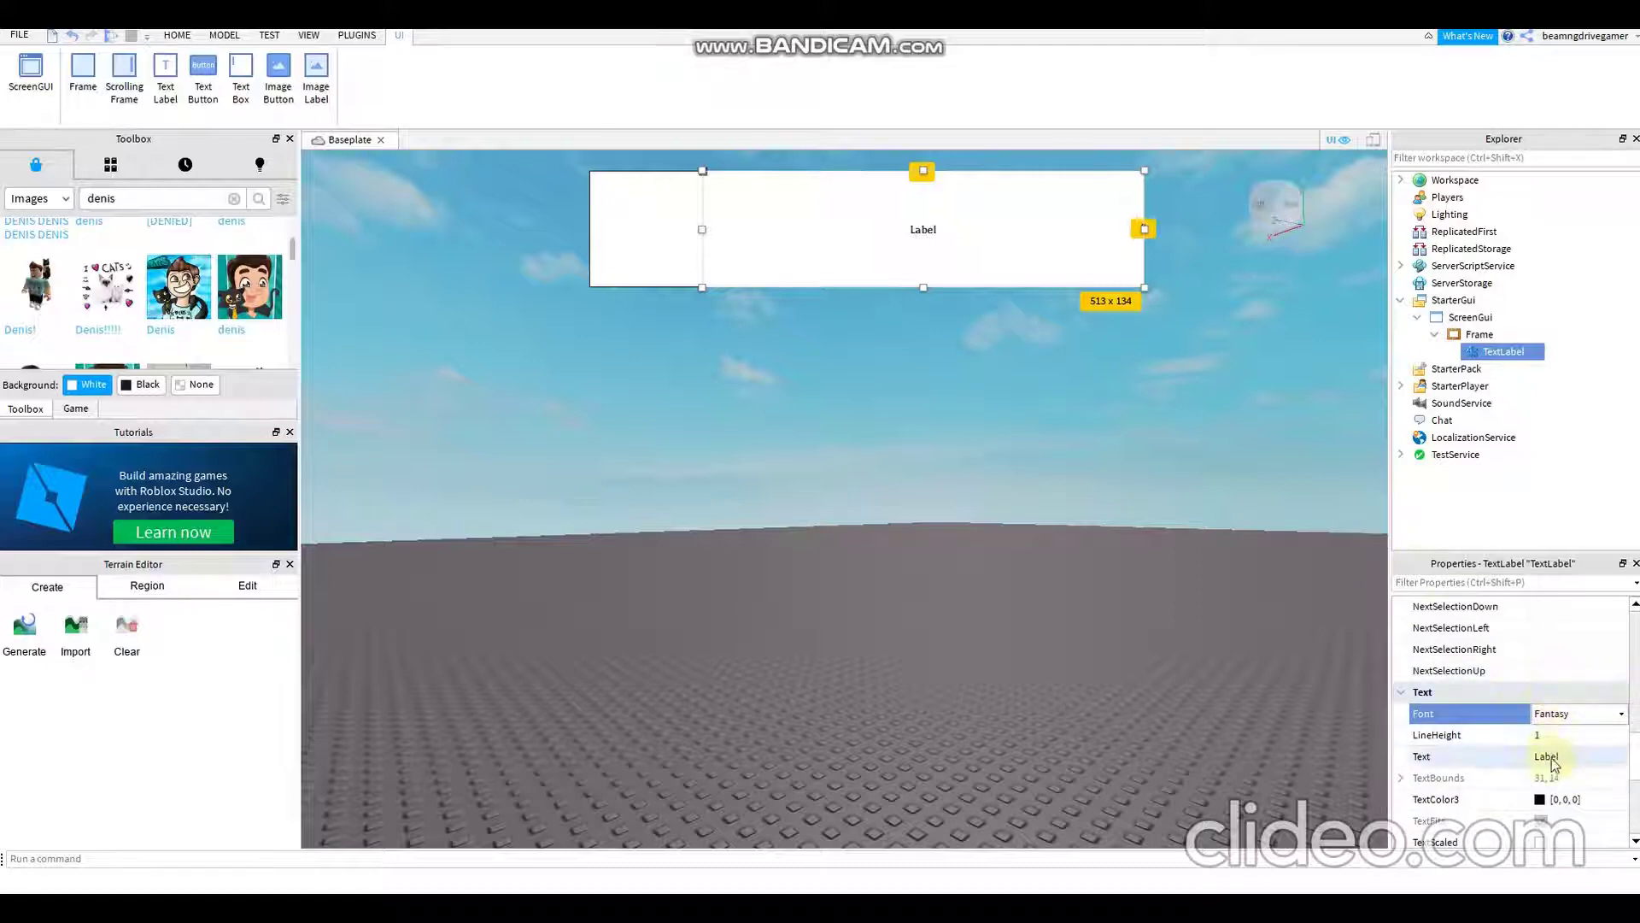
{"action": "scroll", "coordinate": [1552, 768], "scroll_direction": "up", "scroll_amount": 5}
{"action": "scroll", "coordinate": [1559, 790], "scroll_direction": "up", "scroll_amount": 2}
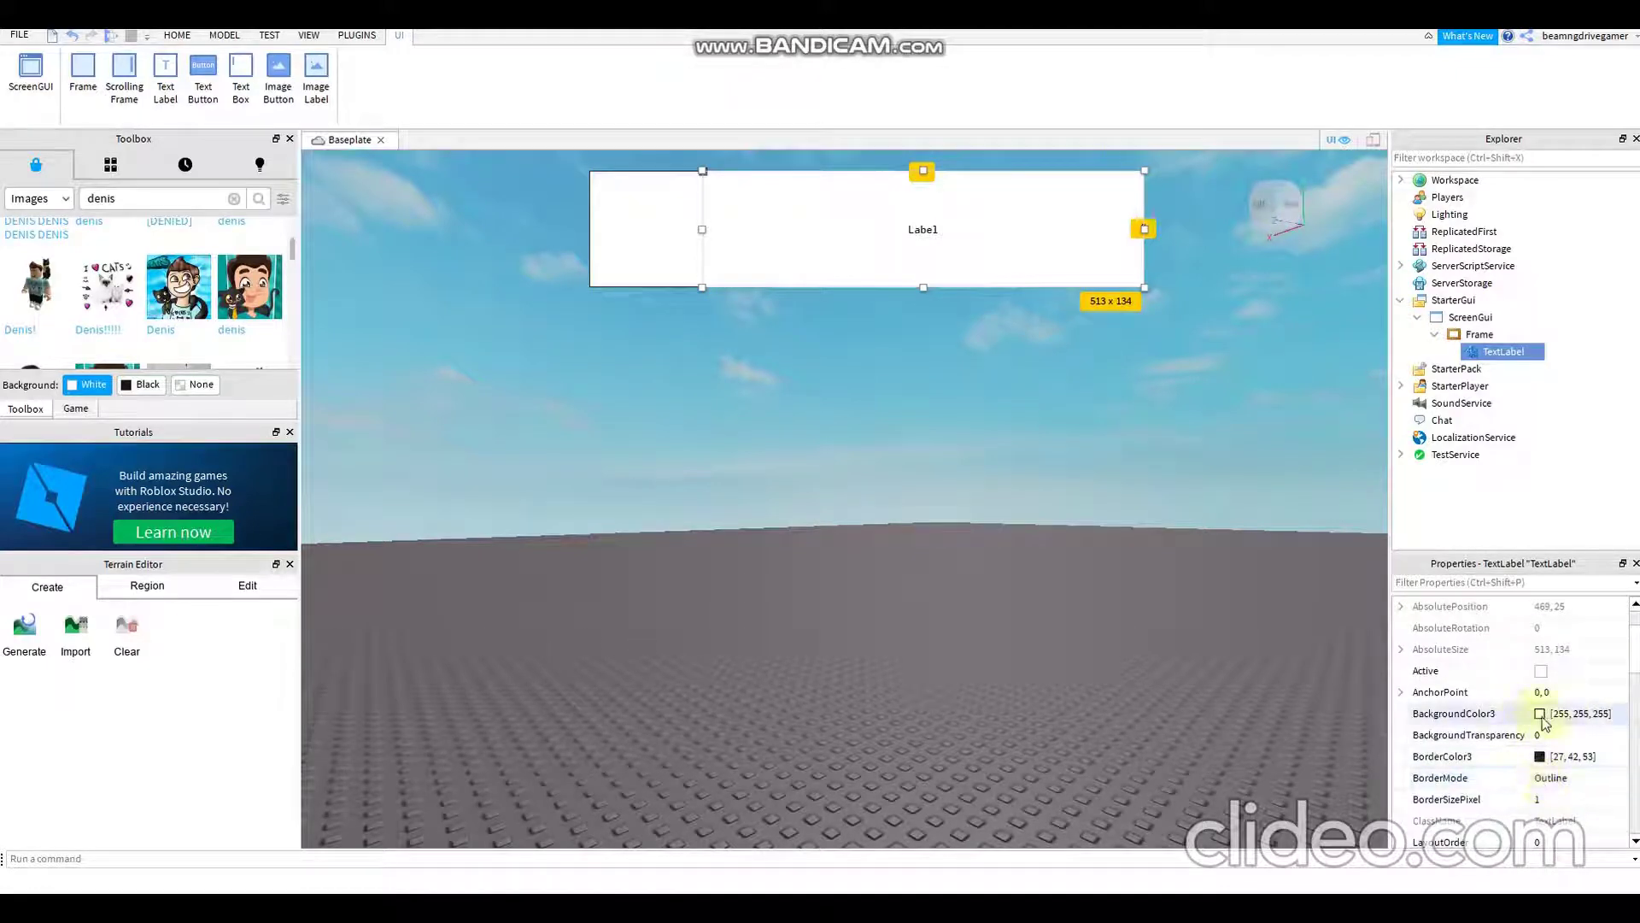
{"action": "left_click", "coordinate": [1541, 716]}
{"action": "left_click_drag", "start_coordinate": [864, 439], "coordinate": [900, 422]}
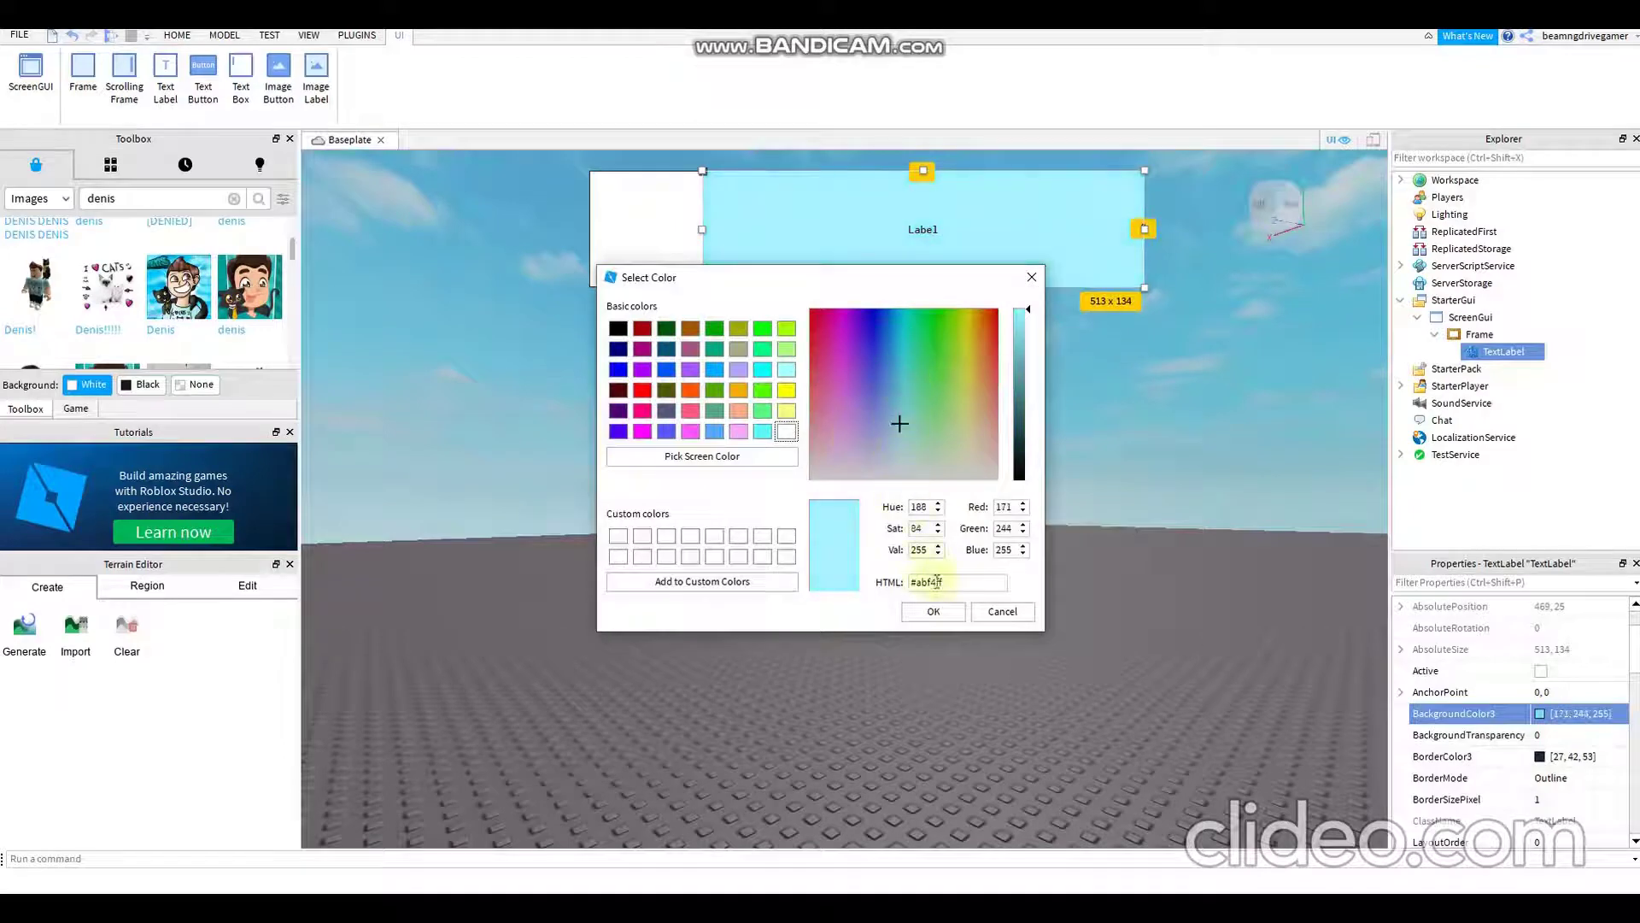
{"action": "left_click", "coordinate": [933, 611]}
{"action": "left_click", "coordinate": [668, 234]}
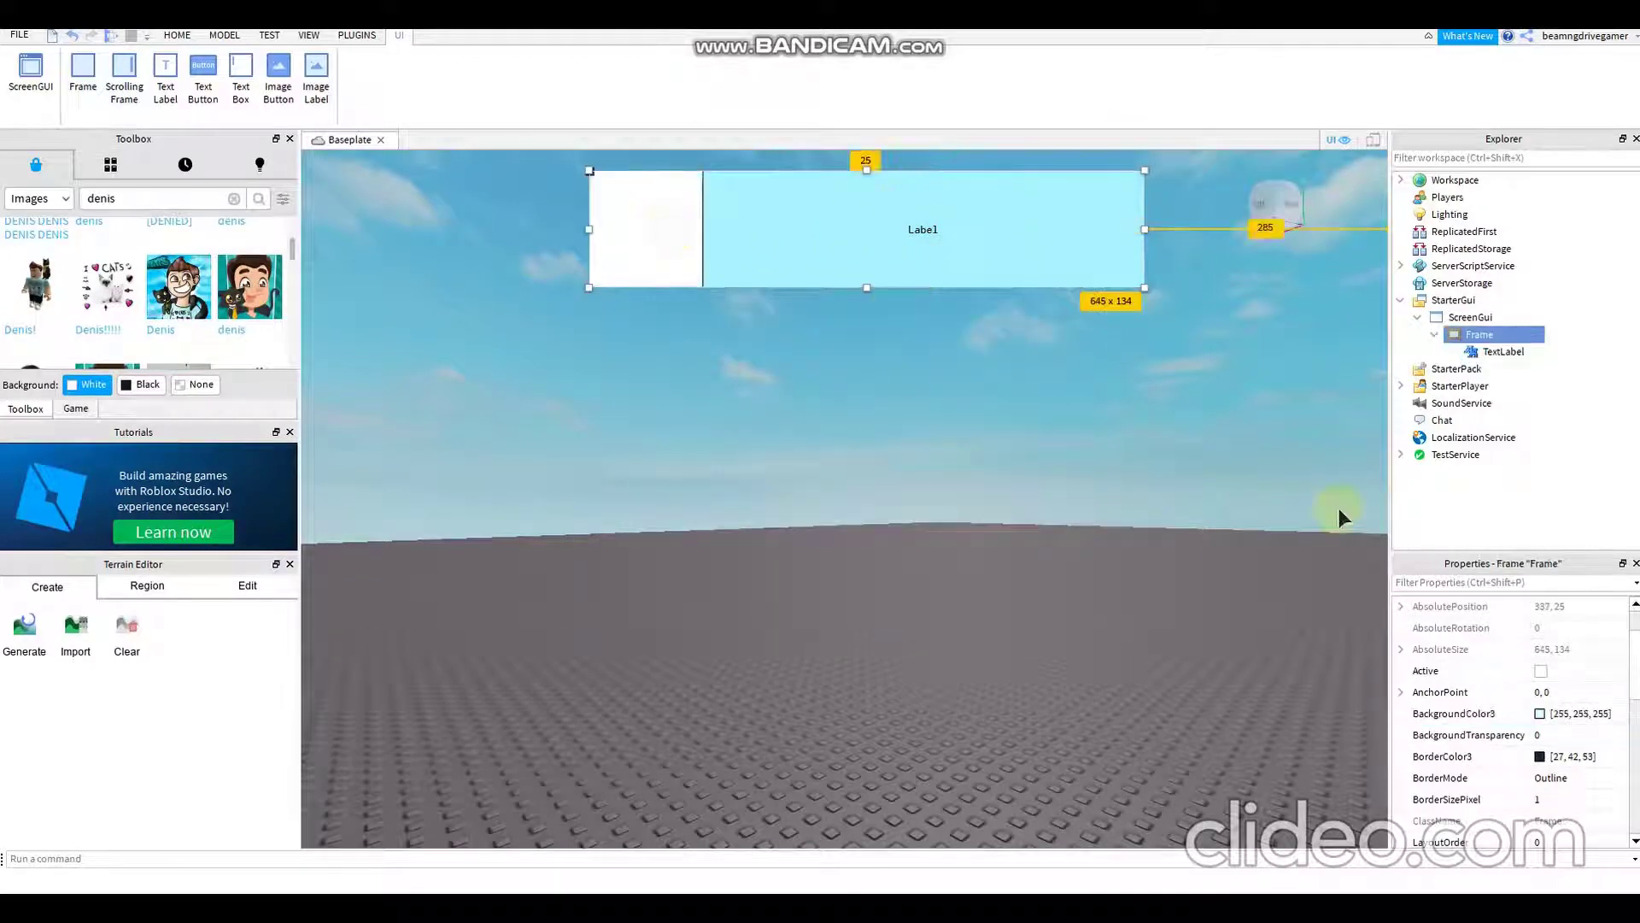
Step: Add a 132 x 134 ImageLabel on the Frame's left and preview the Denis image
{"action": "left_click", "coordinate": [1504, 335]}
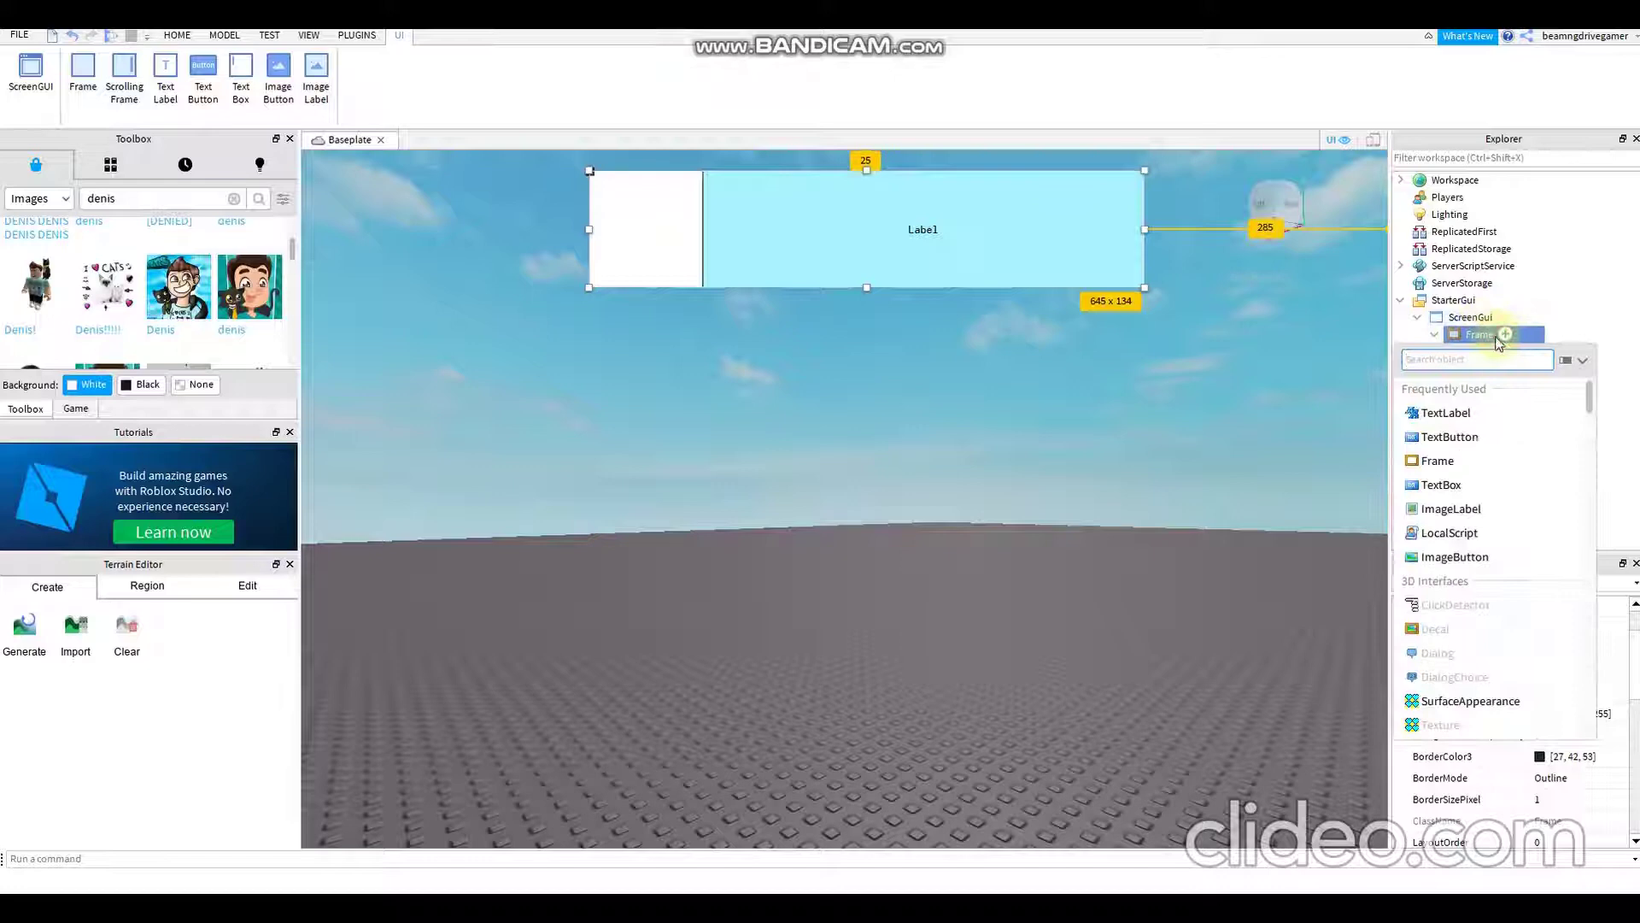
{"action": "left_click", "coordinate": [1452, 507]}
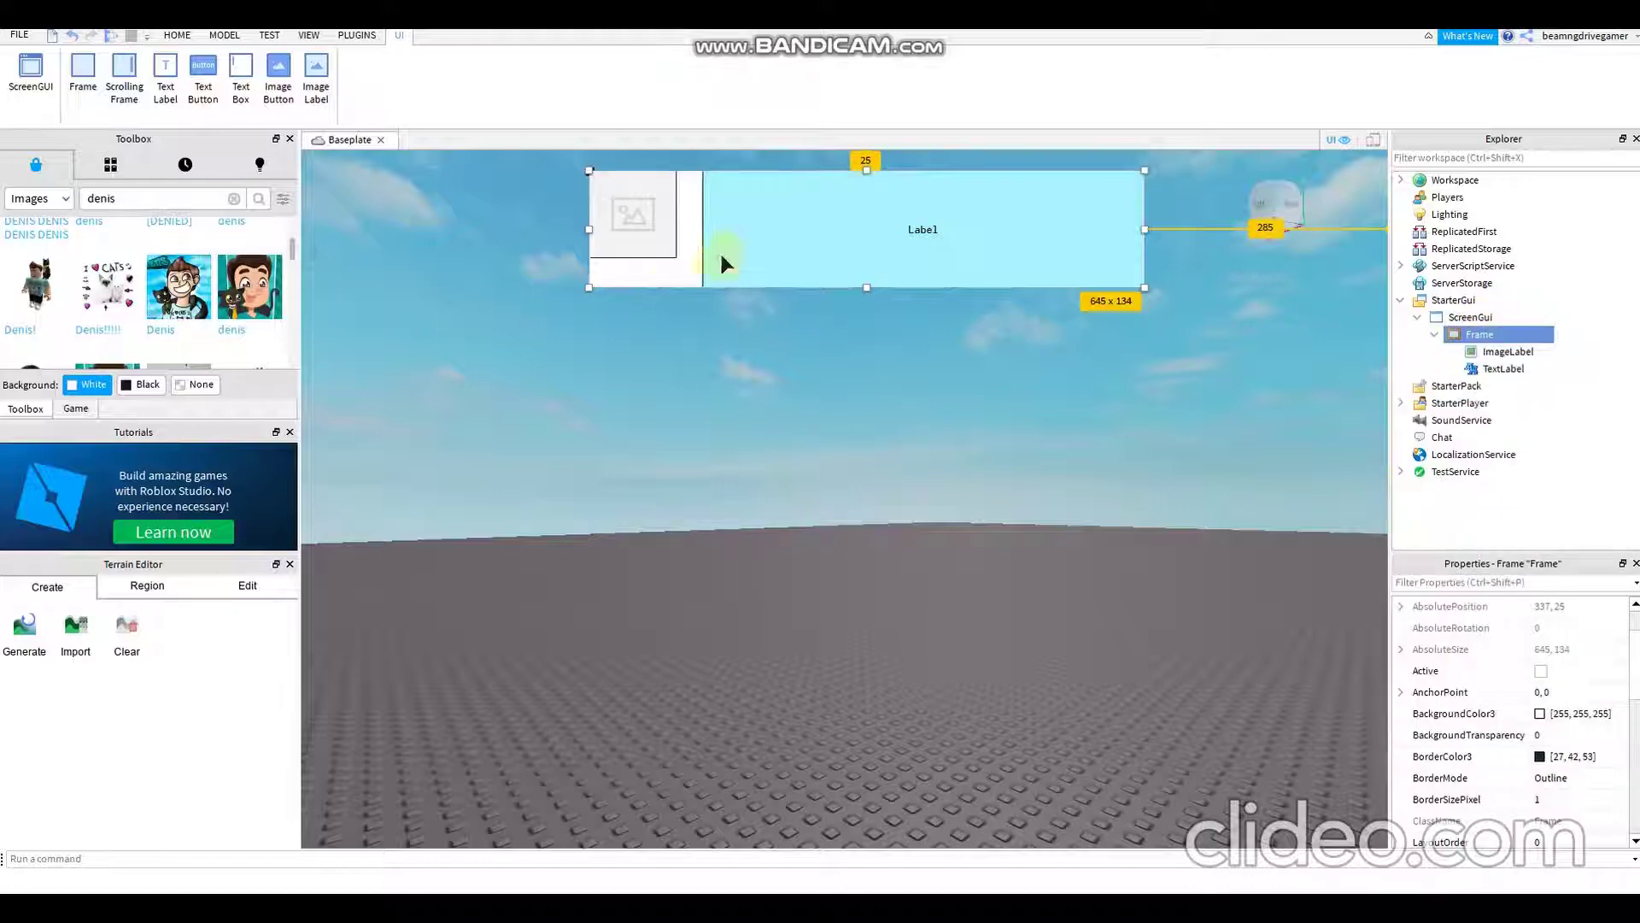
{"action": "left_click", "coordinate": [673, 249]}
{"action": "left_click_drag", "start_coordinate": [681, 261], "coordinate": [706, 289]}
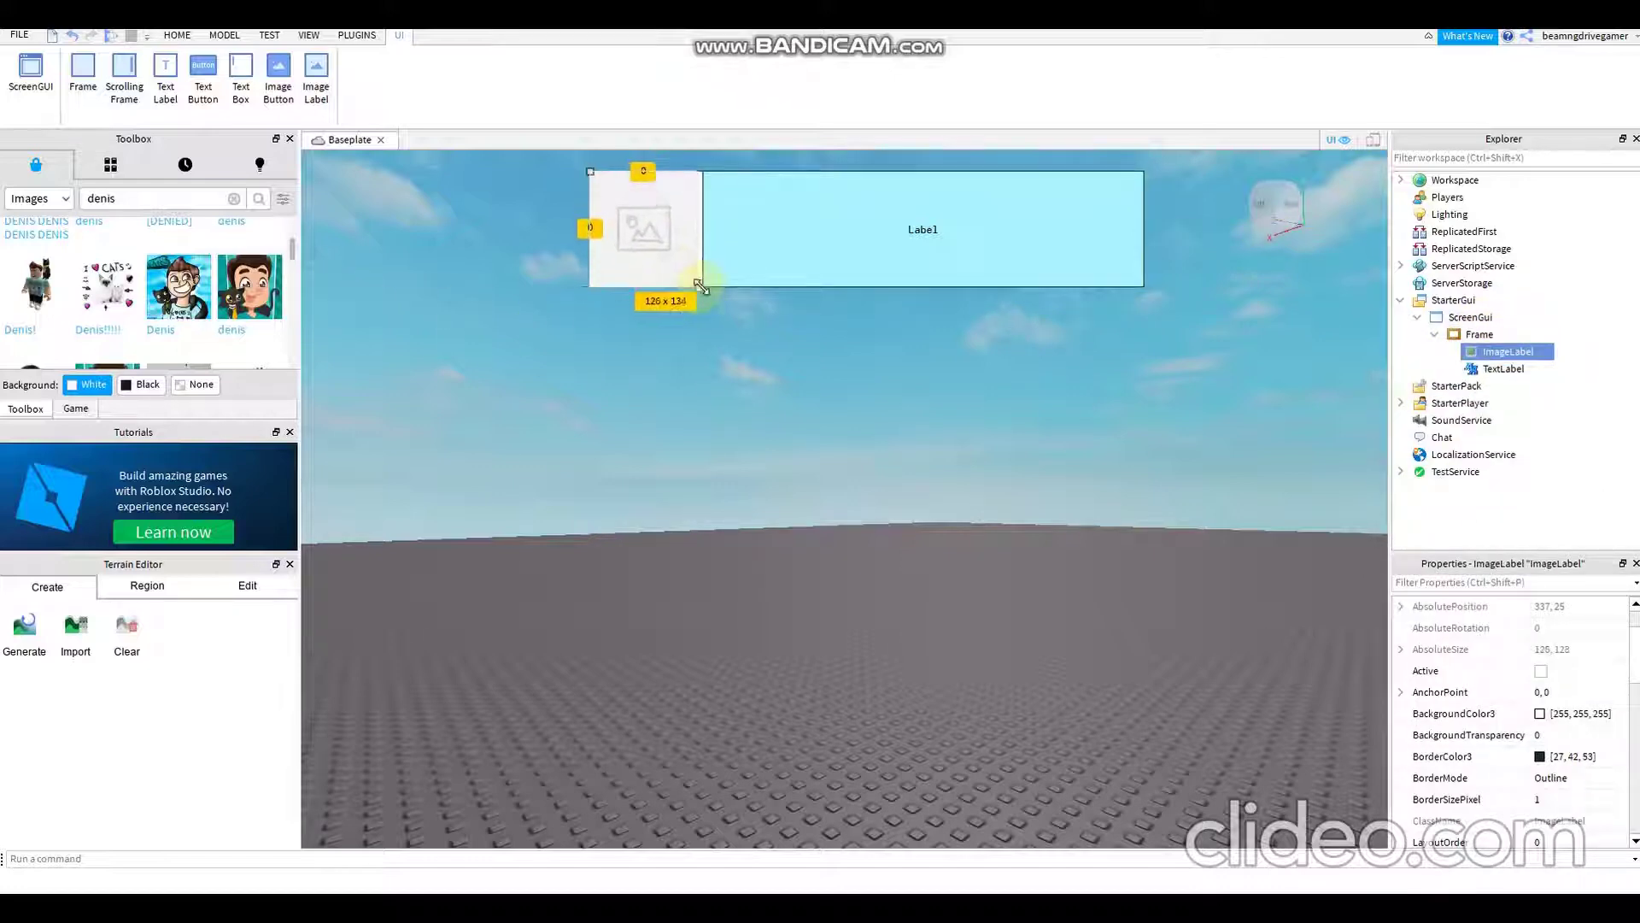
{"action": "left_click", "coordinate": [199, 266]}
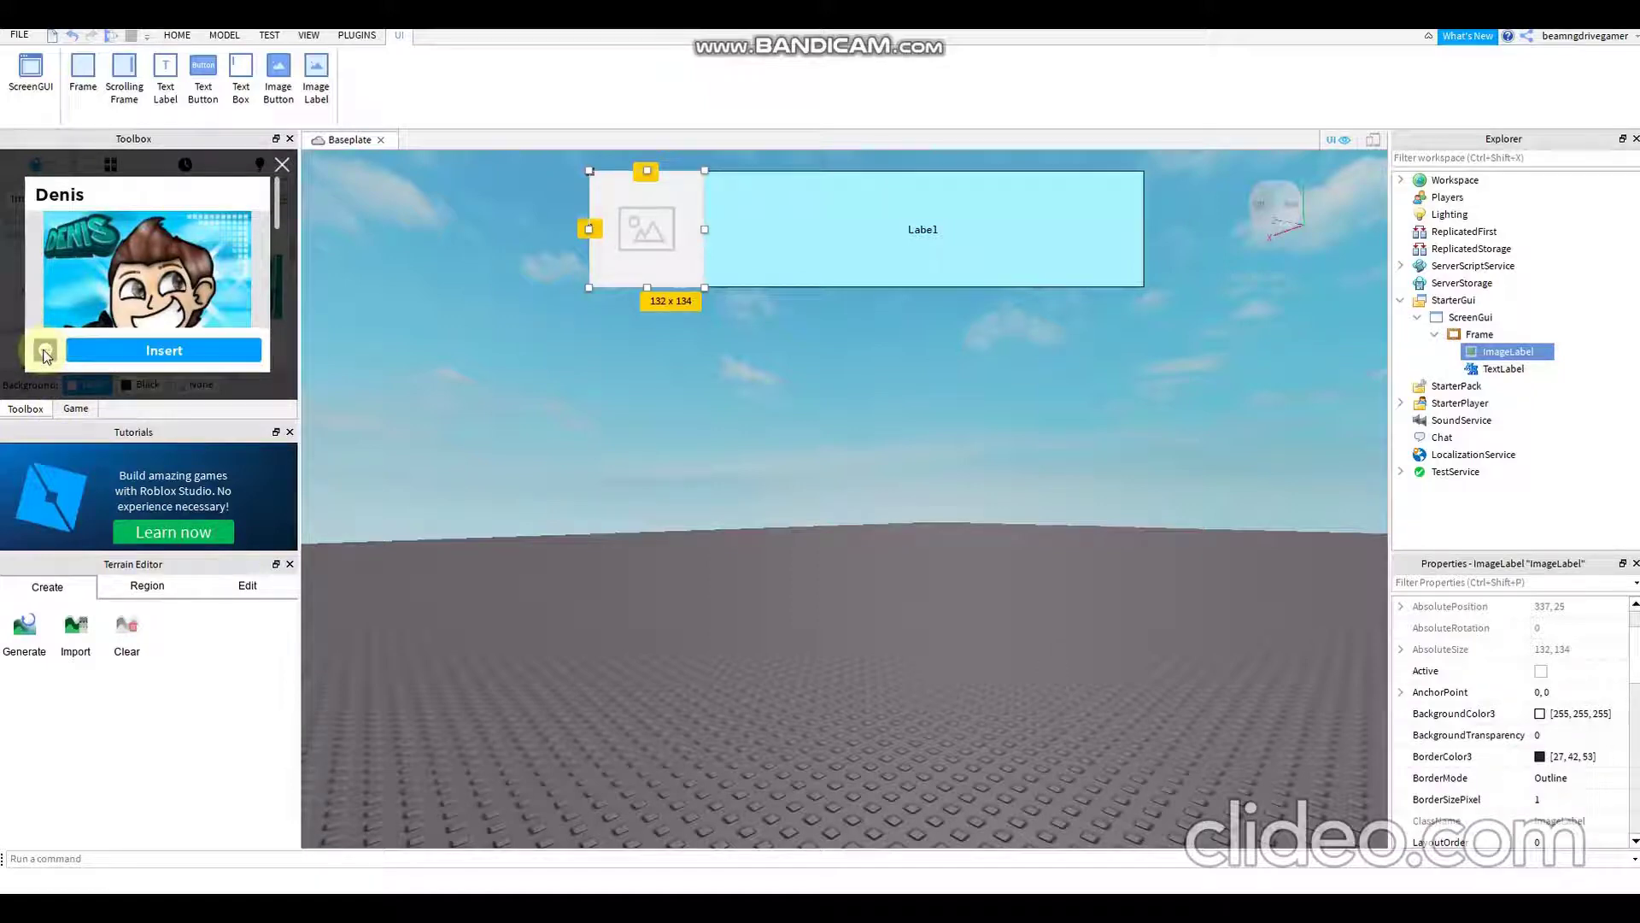
Step: Copy the Denis image's asset ID from the Toolbox and select the ImageLabel
{"action": "left_click", "coordinate": [46, 353]}
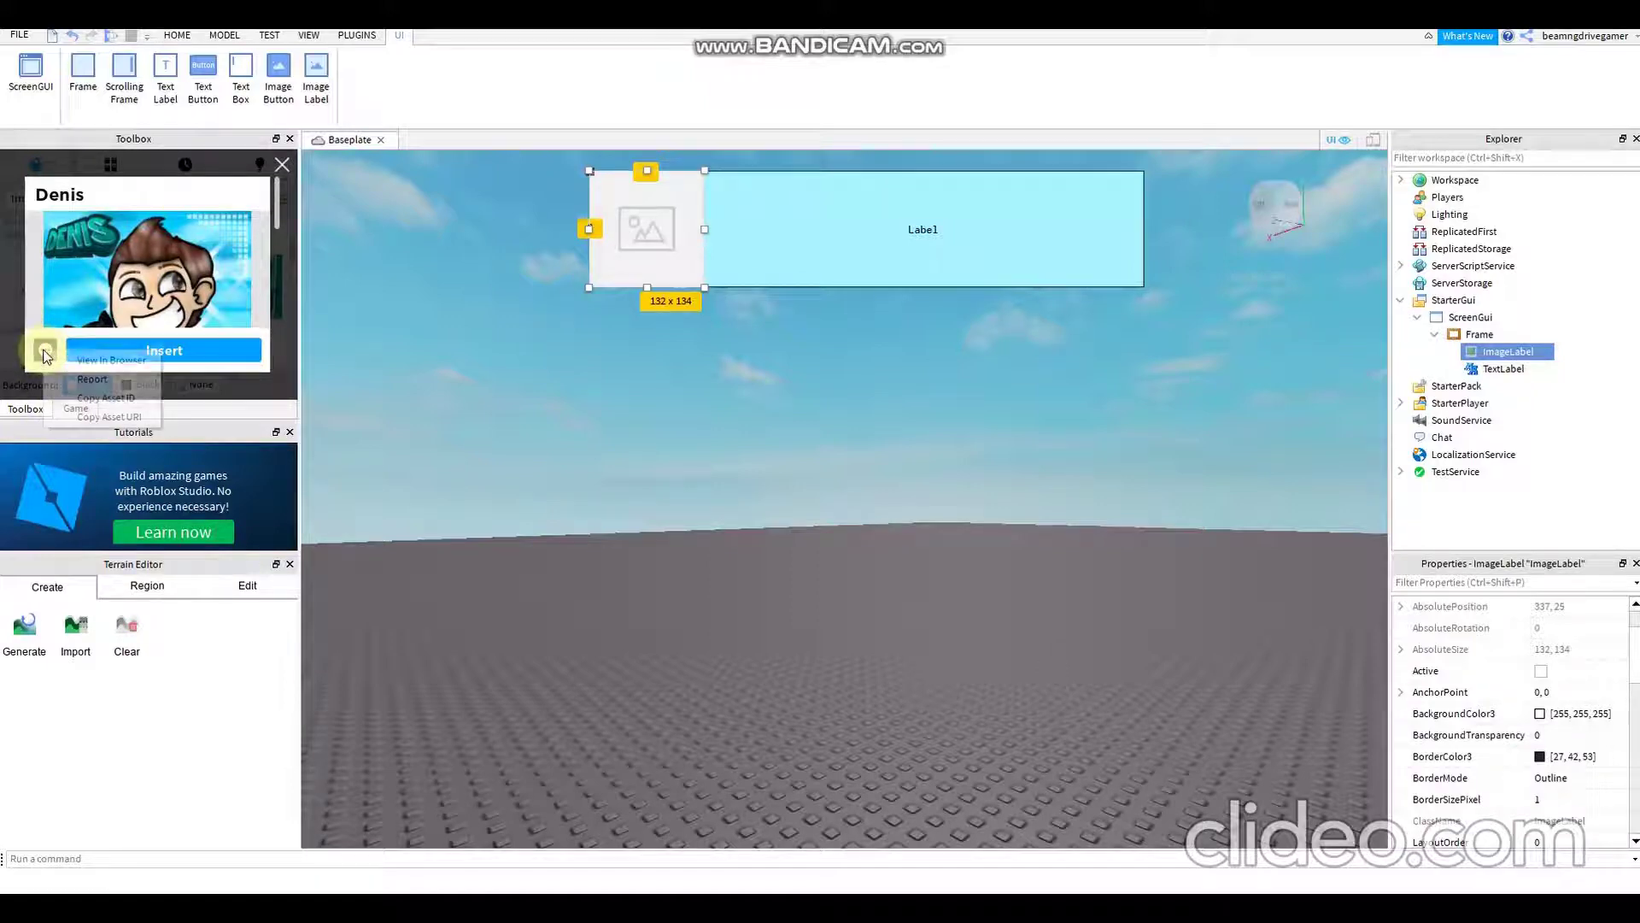
{"action": "left_click", "coordinate": [83, 400]}
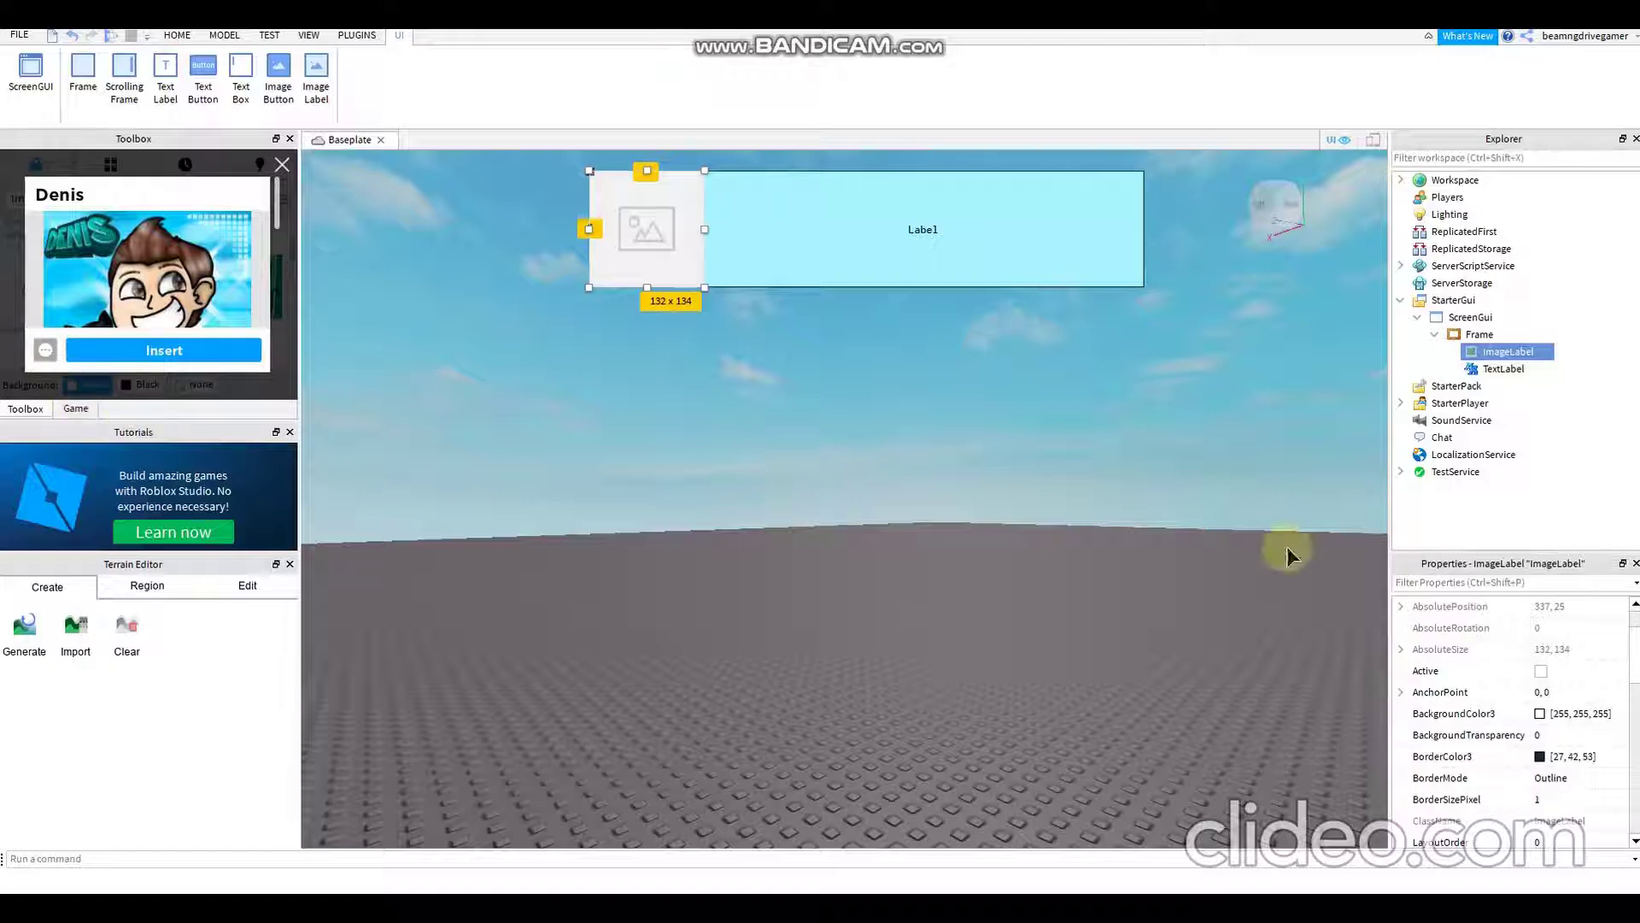
{"action": "scroll", "coordinate": [1563, 719], "scroll_direction": "up", "scroll_amount": 1}
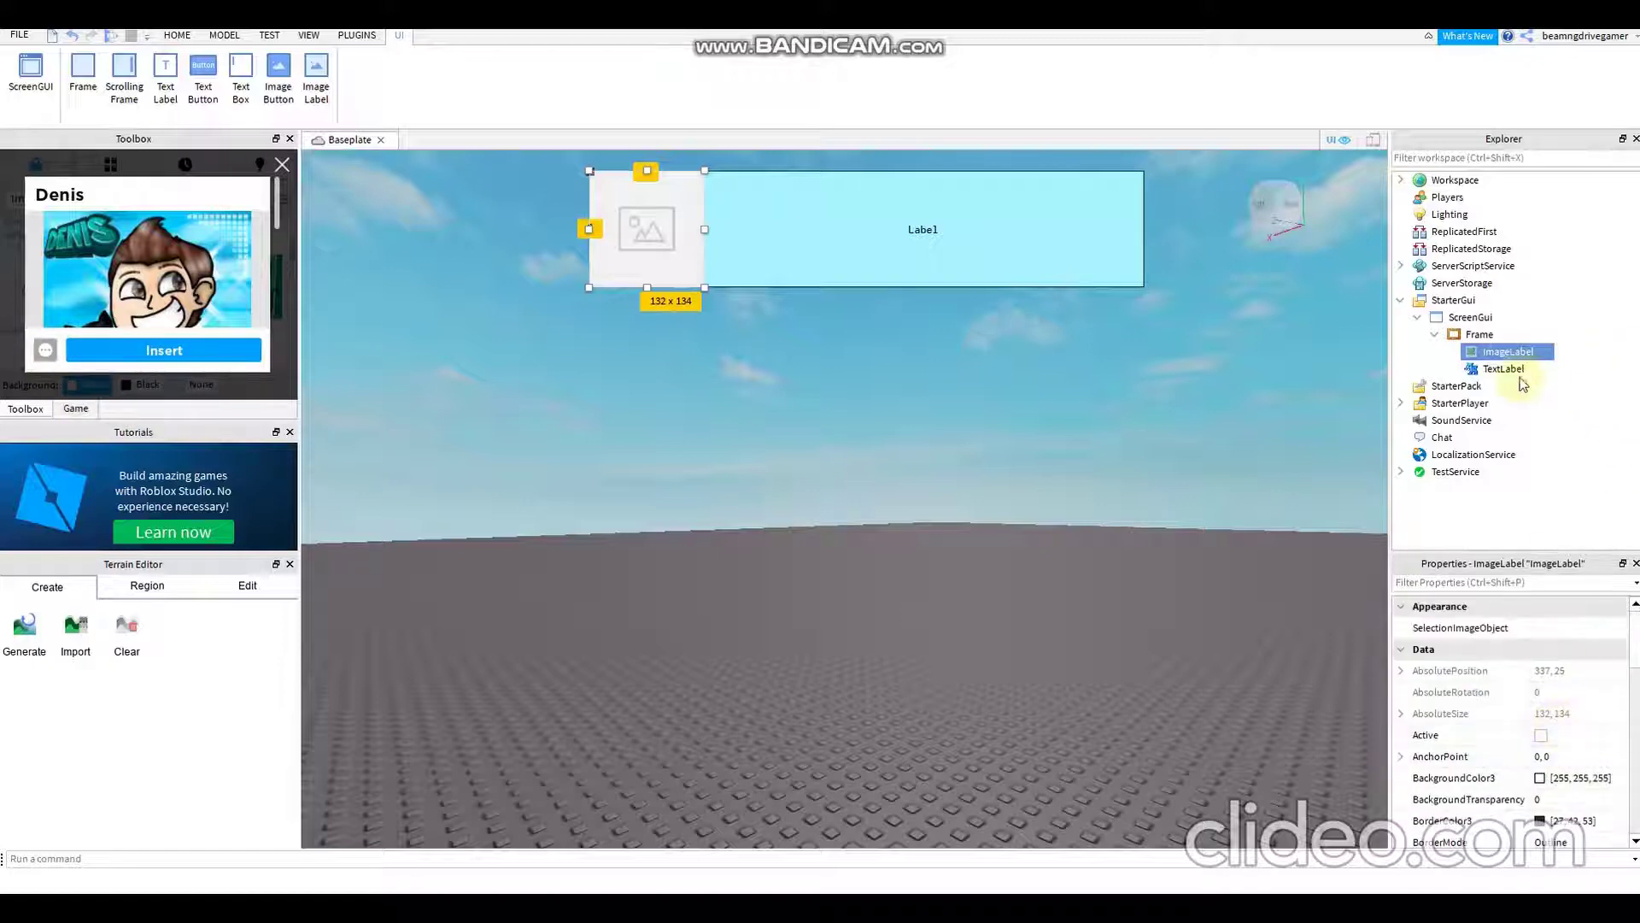
{"action": "left_click", "coordinate": [1505, 370]}
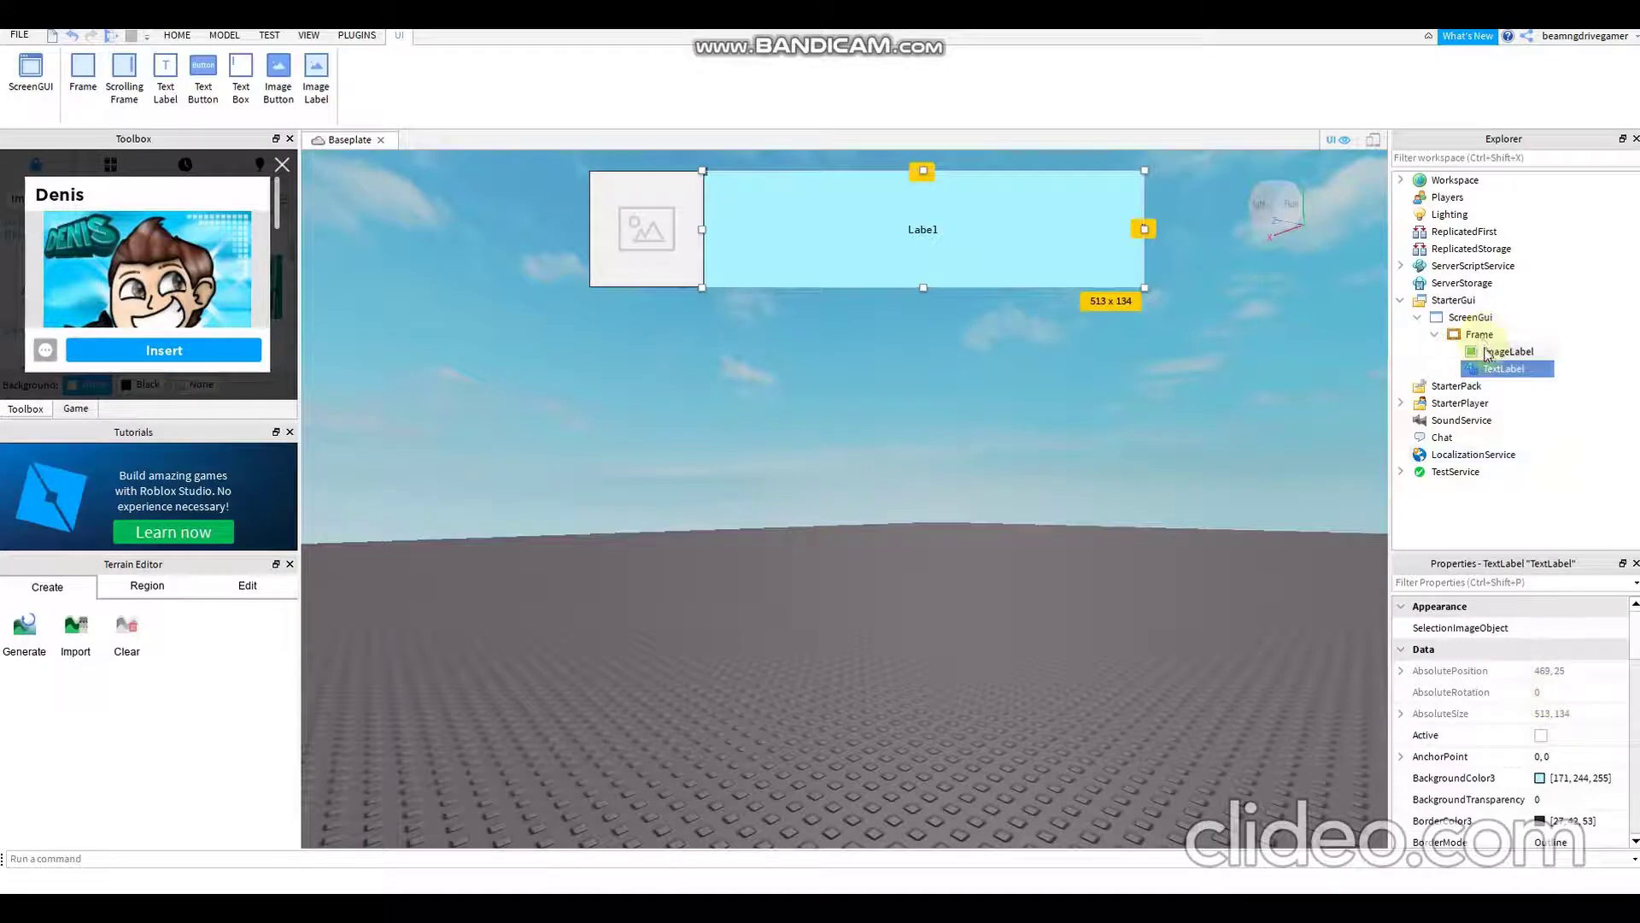
{"action": "left_click", "coordinate": [1486, 352]}
Step: Replace the ImageLabel's Image property with the copied asset ID
{"action": "scroll", "coordinate": [1580, 751], "scroll_direction": "down", "scroll_amount": 5}
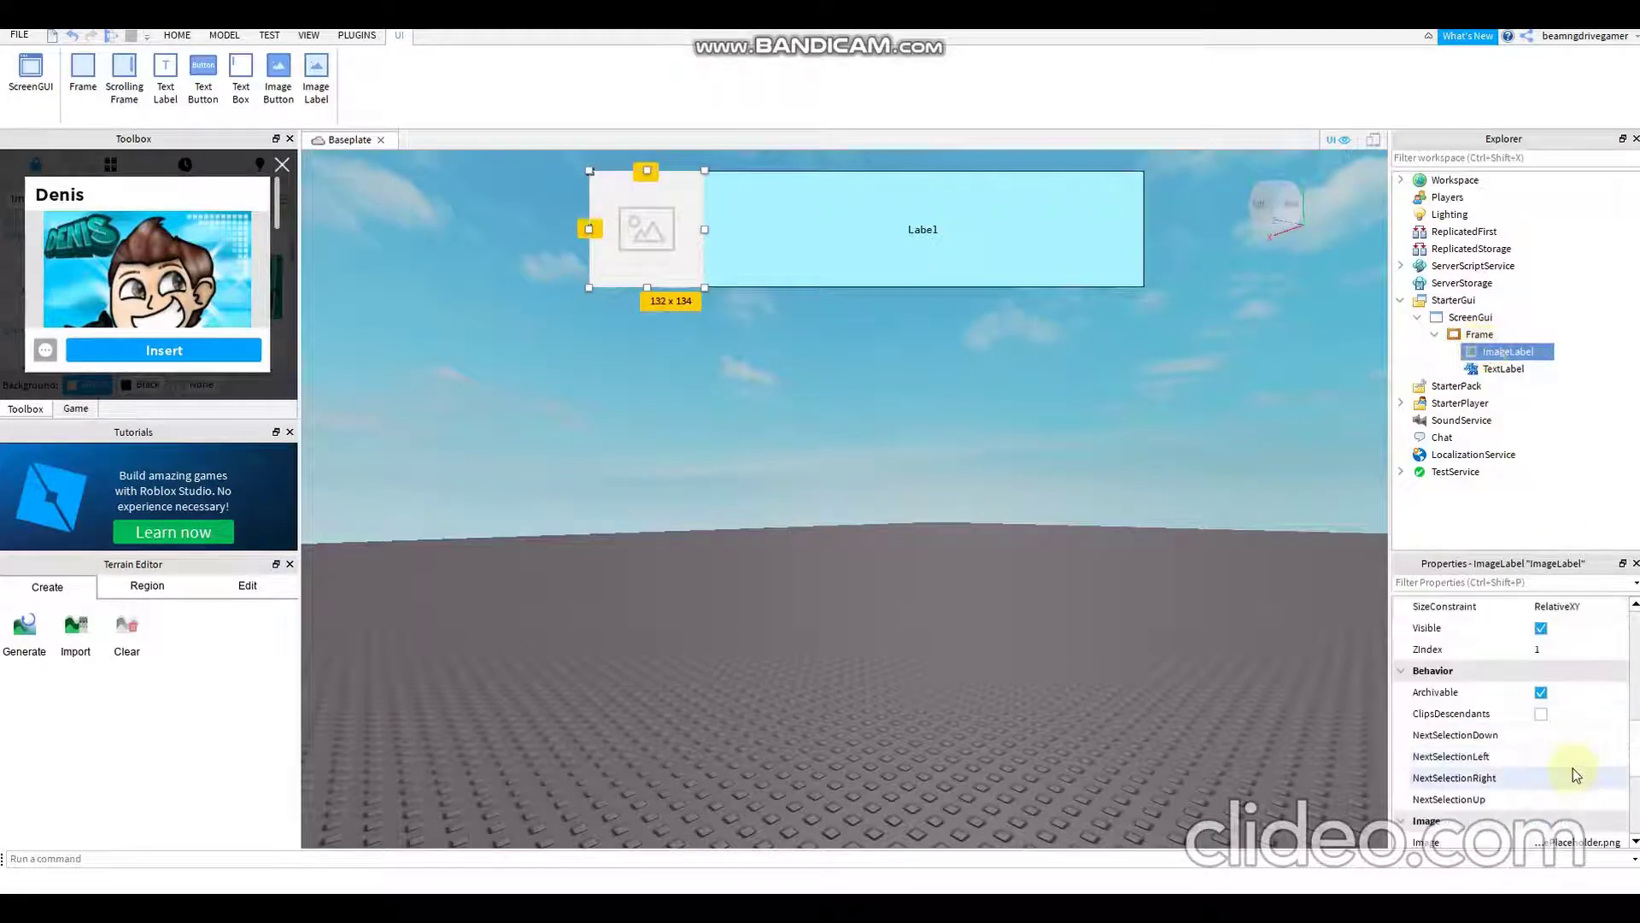
{"action": "scroll", "coordinate": [1584, 650], "scroll_direction": "up", "scroll_amount": 3}
{"action": "left_click", "coordinate": [1579, 671]}
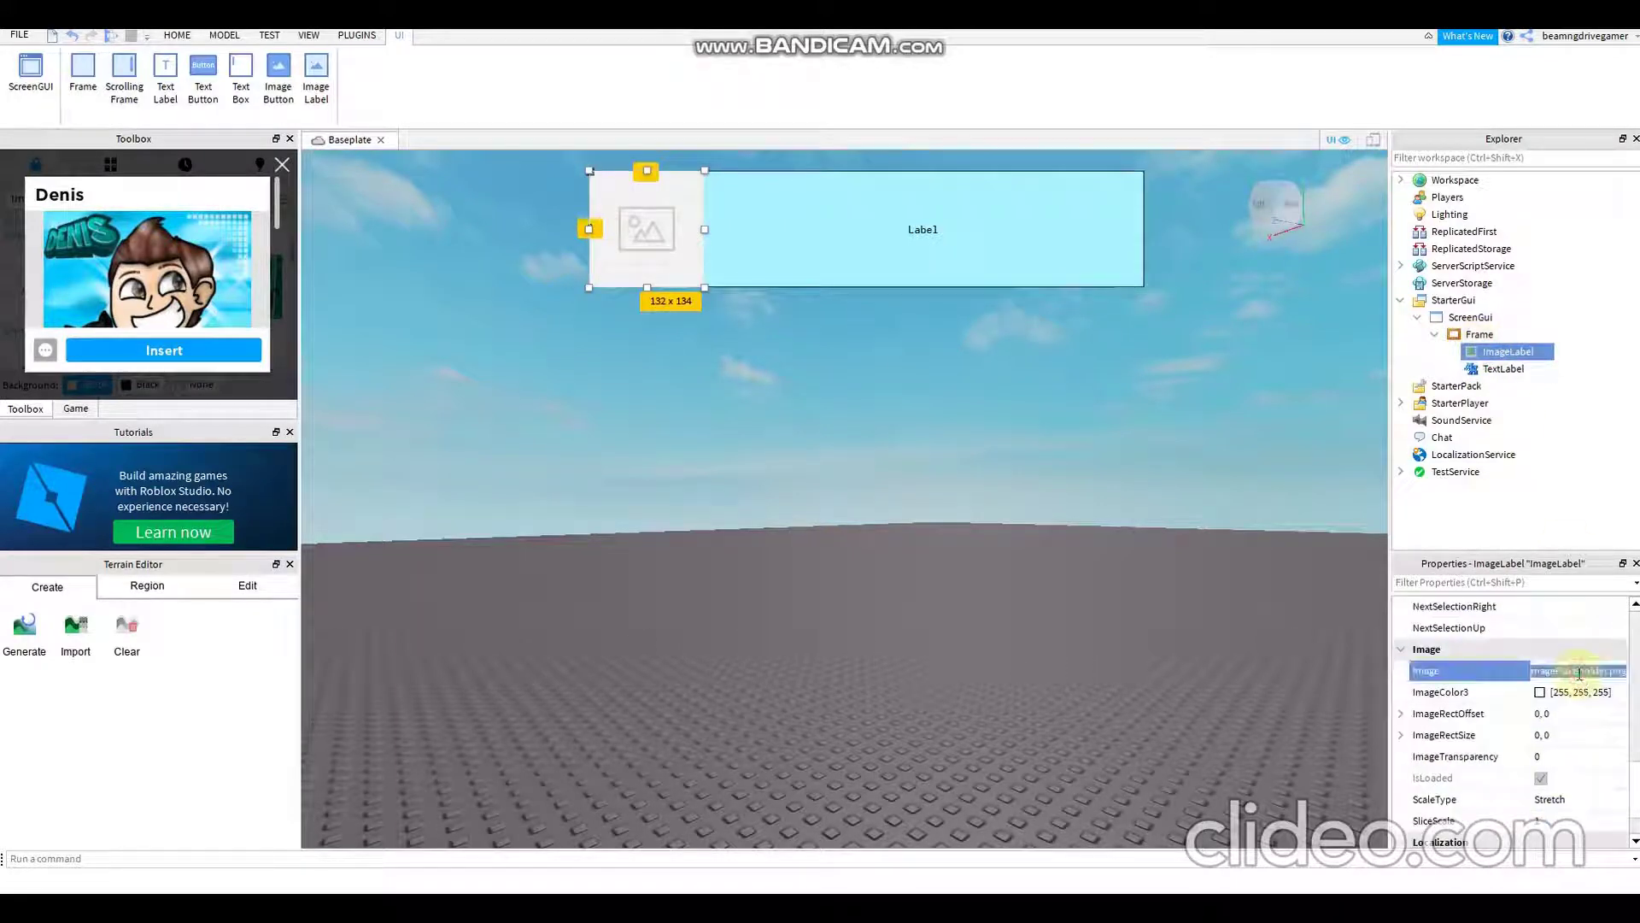
{"action": "key", "text": "BackSpace"}
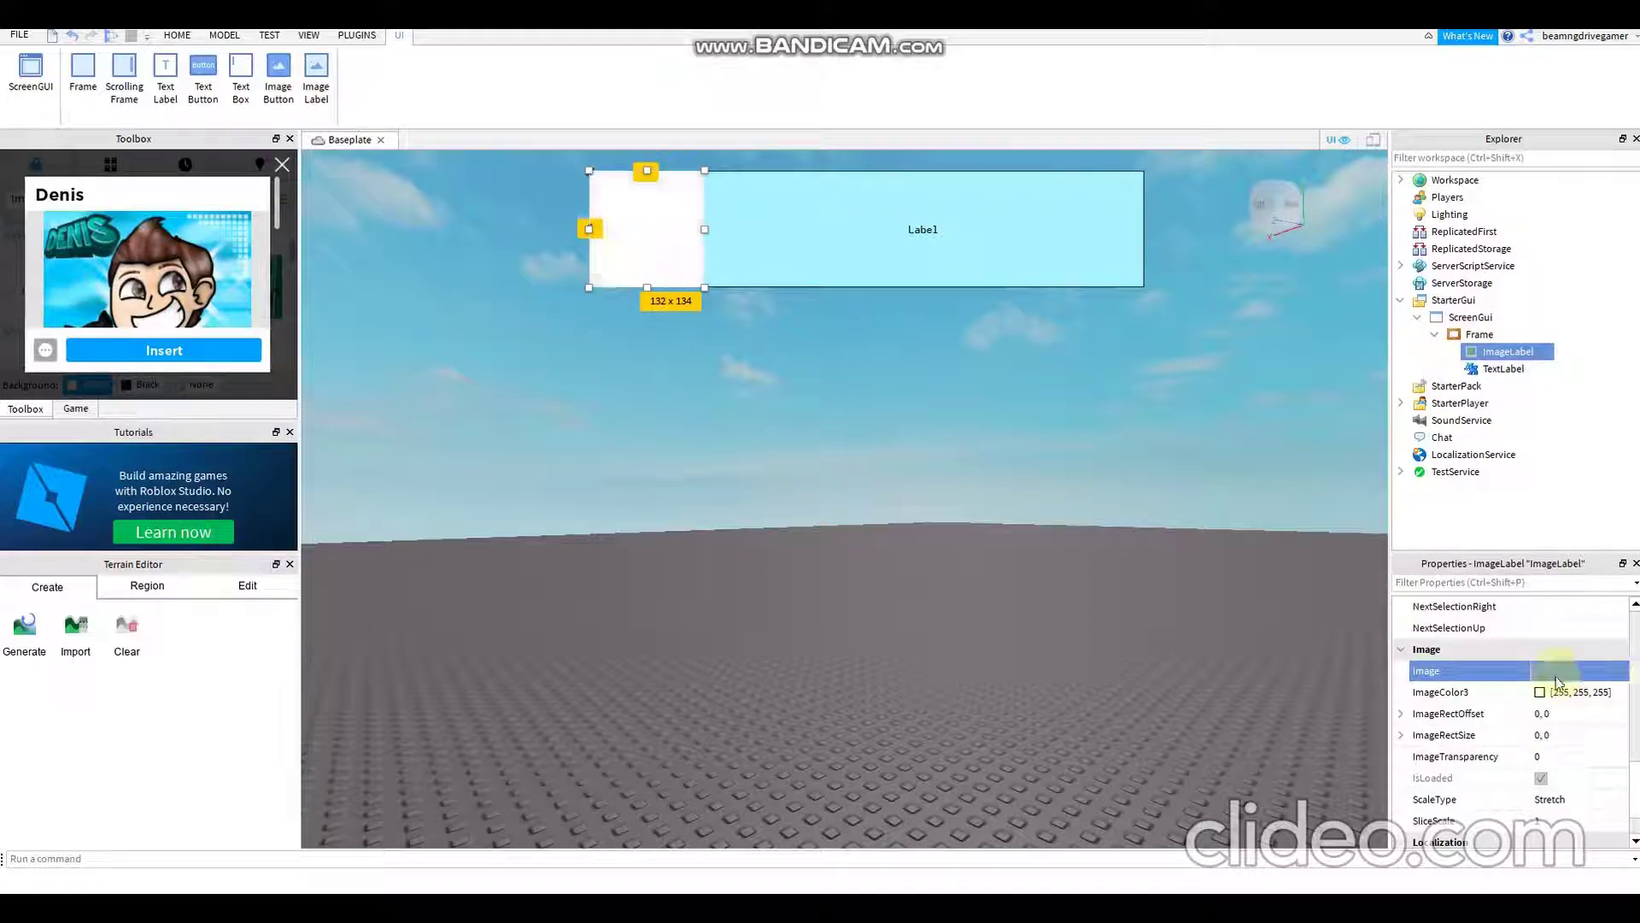
{"action": "right_click", "coordinate": [1559, 672]}
{"action": "left_click", "coordinate": [1576, 764]}
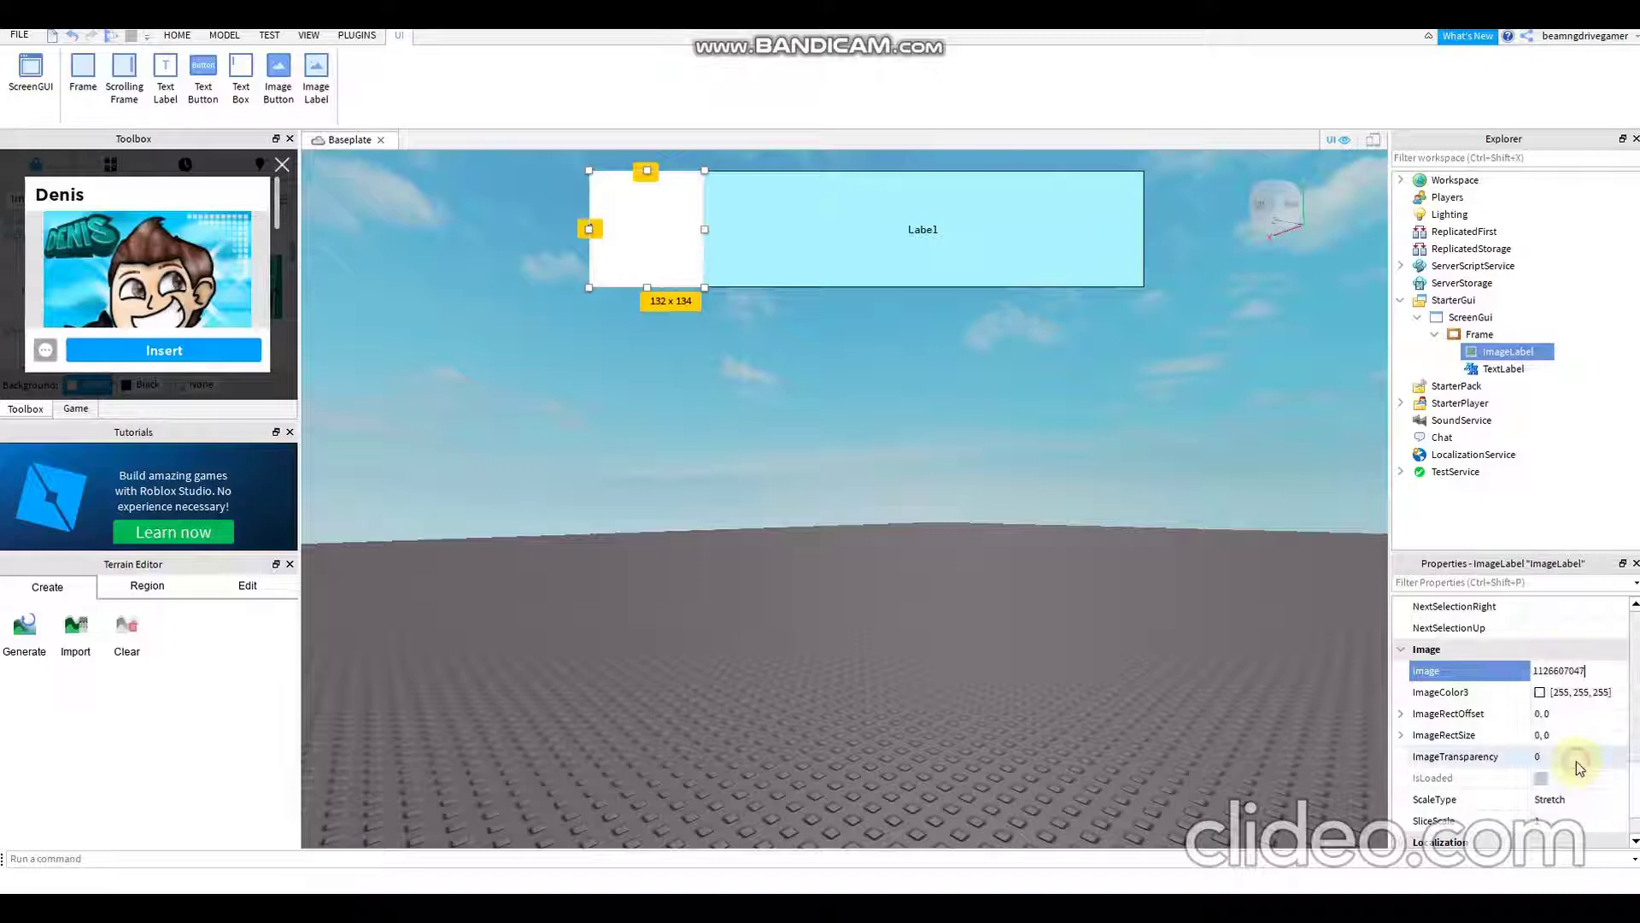
{"action": "key", "text": "Return"}
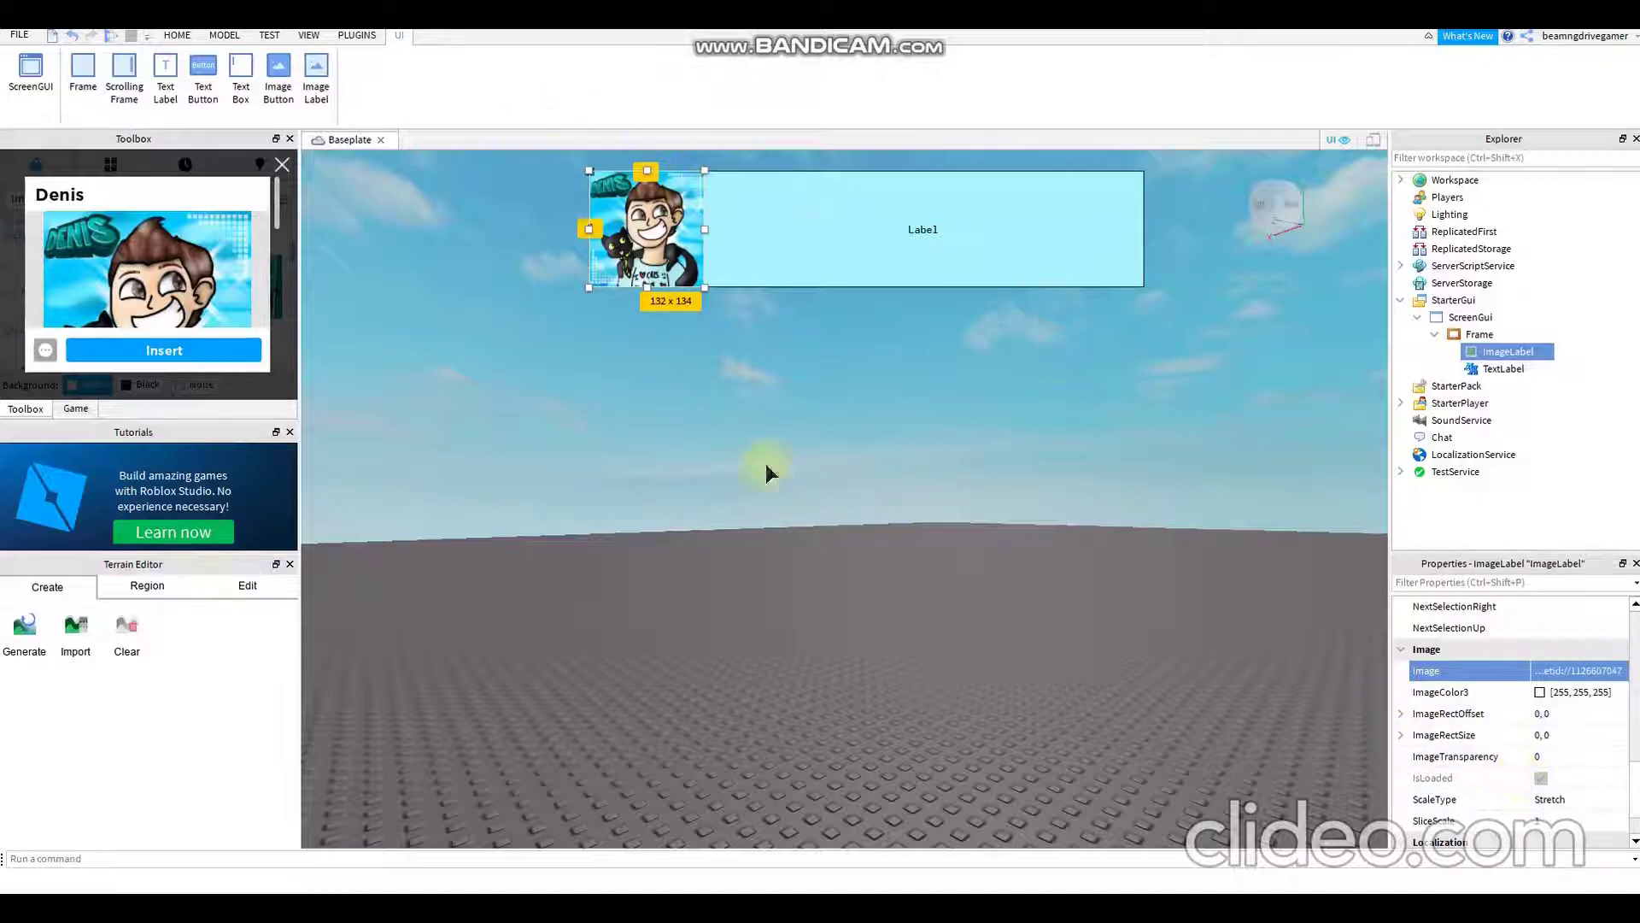
{"action": "scroll", "coordinate": [1537, 747], "scroll_direction": "up", "scroll_amount": 5}
Step: Set the TextLabel's TextSize property to 25
{"action": "scroll", "coordinate": [1538, 743], "scroll_direction": "up", "scroll_amount": 3}
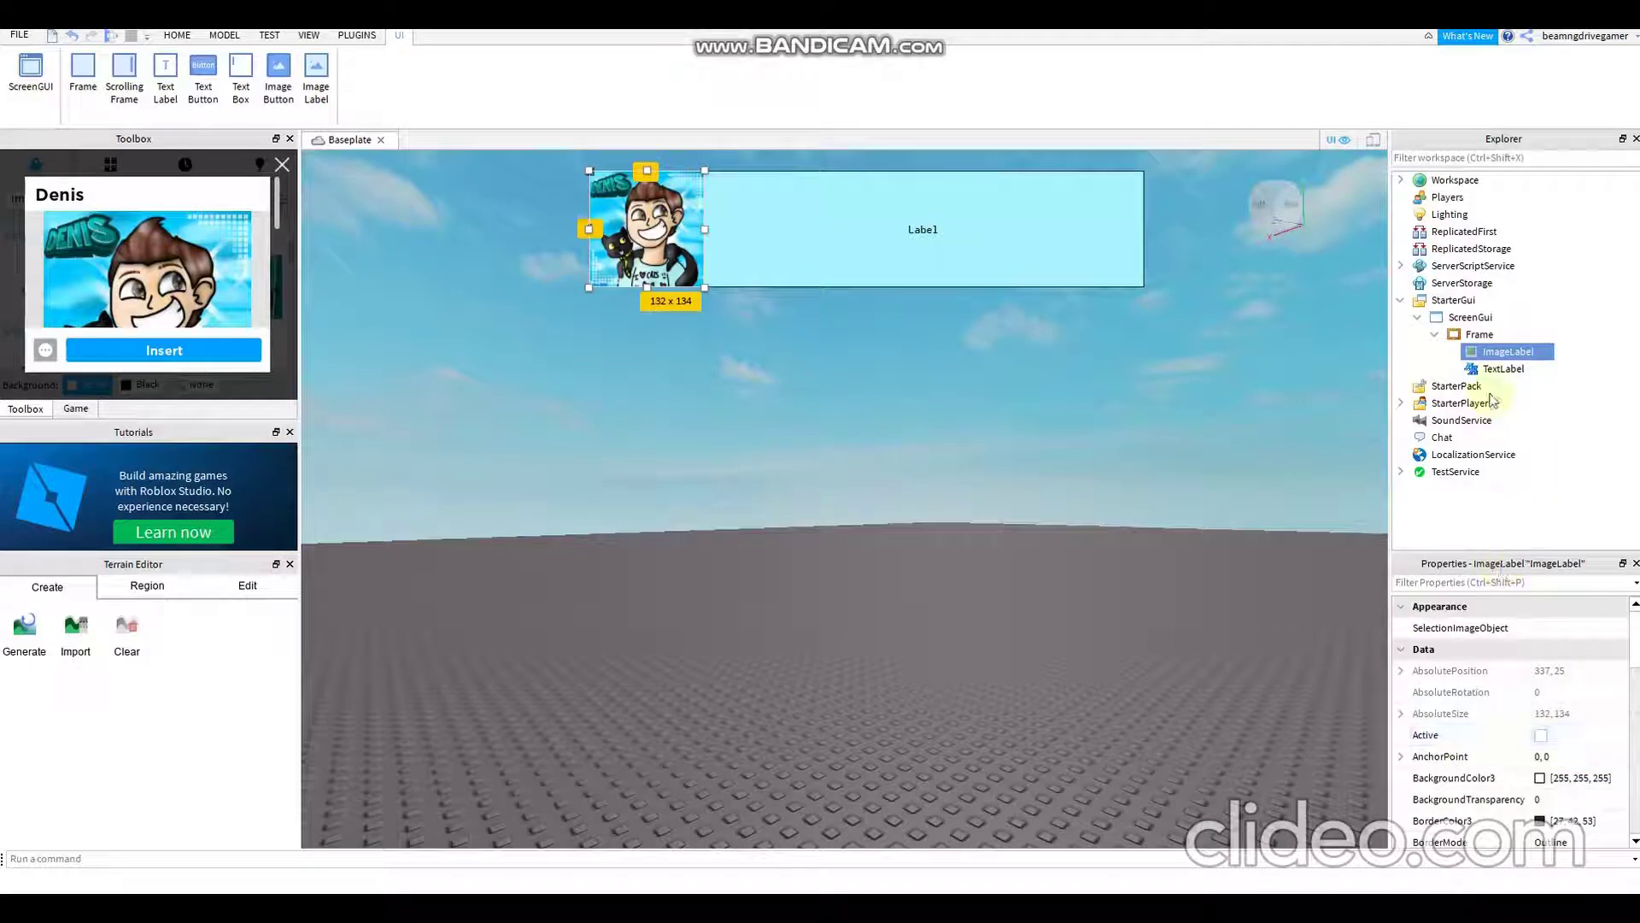
{"action": "left_click", "coordinate": [1473, 336]}
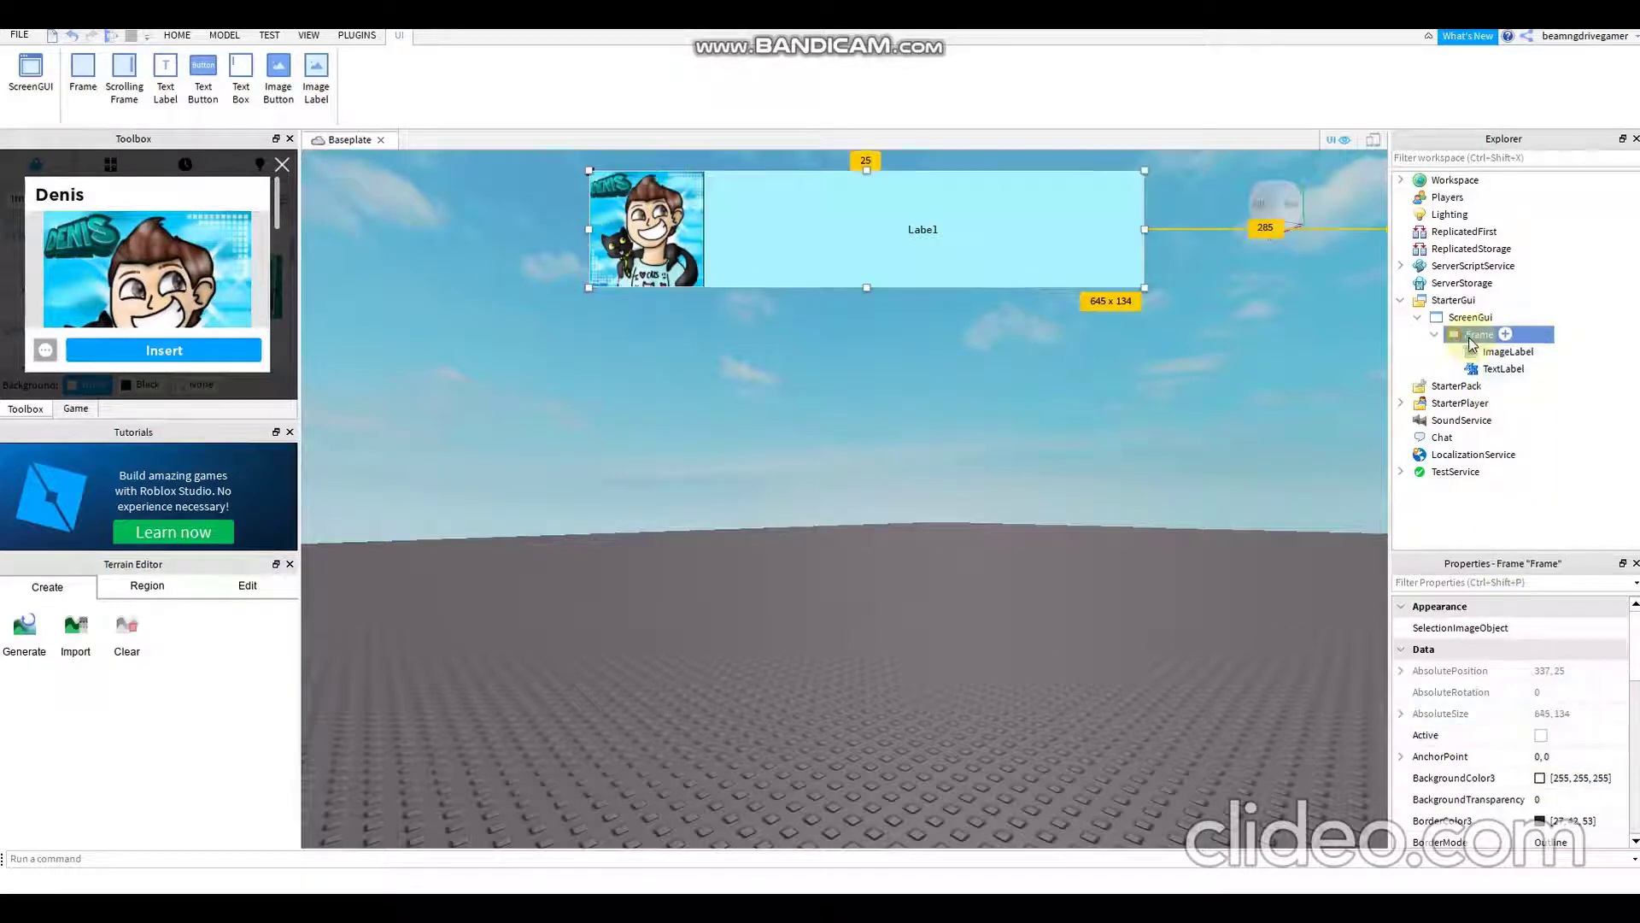
{"action": "left_click", "coordinate": [1503, 368]}
{"action": "scroll", "coordinate": [1597, 786], "scroll_direction": "down", "scroll_amount": 8}
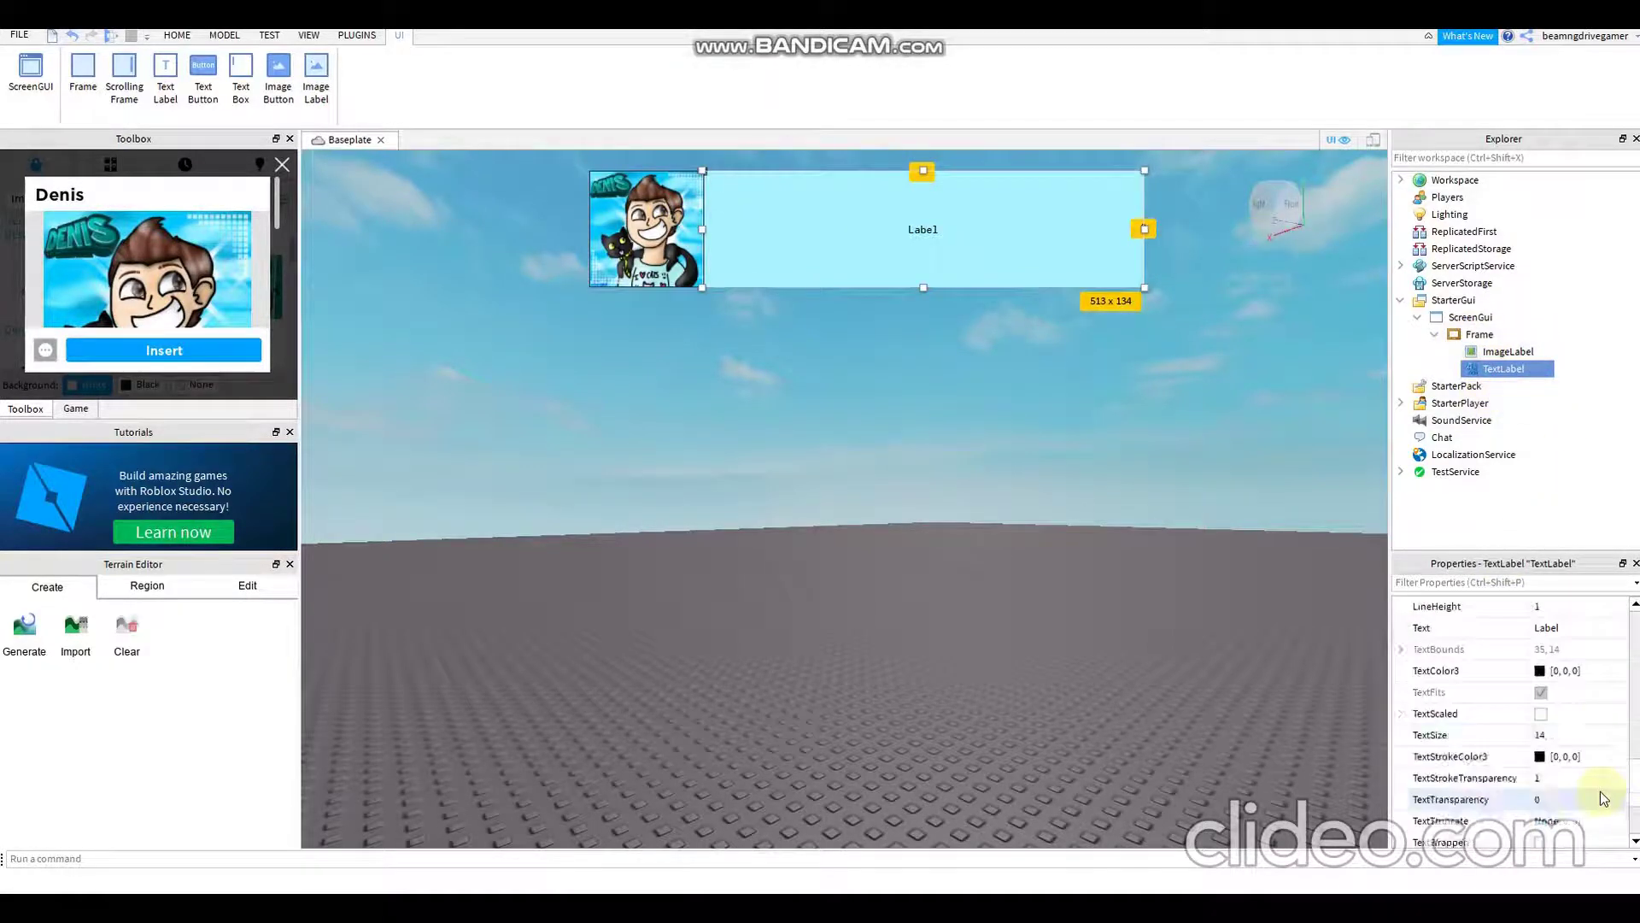
{"action": "left_click", "coordinate": [1541, 734]}
{"action": "type", "text": "25"}
{"action": "key", "text": "Return"}
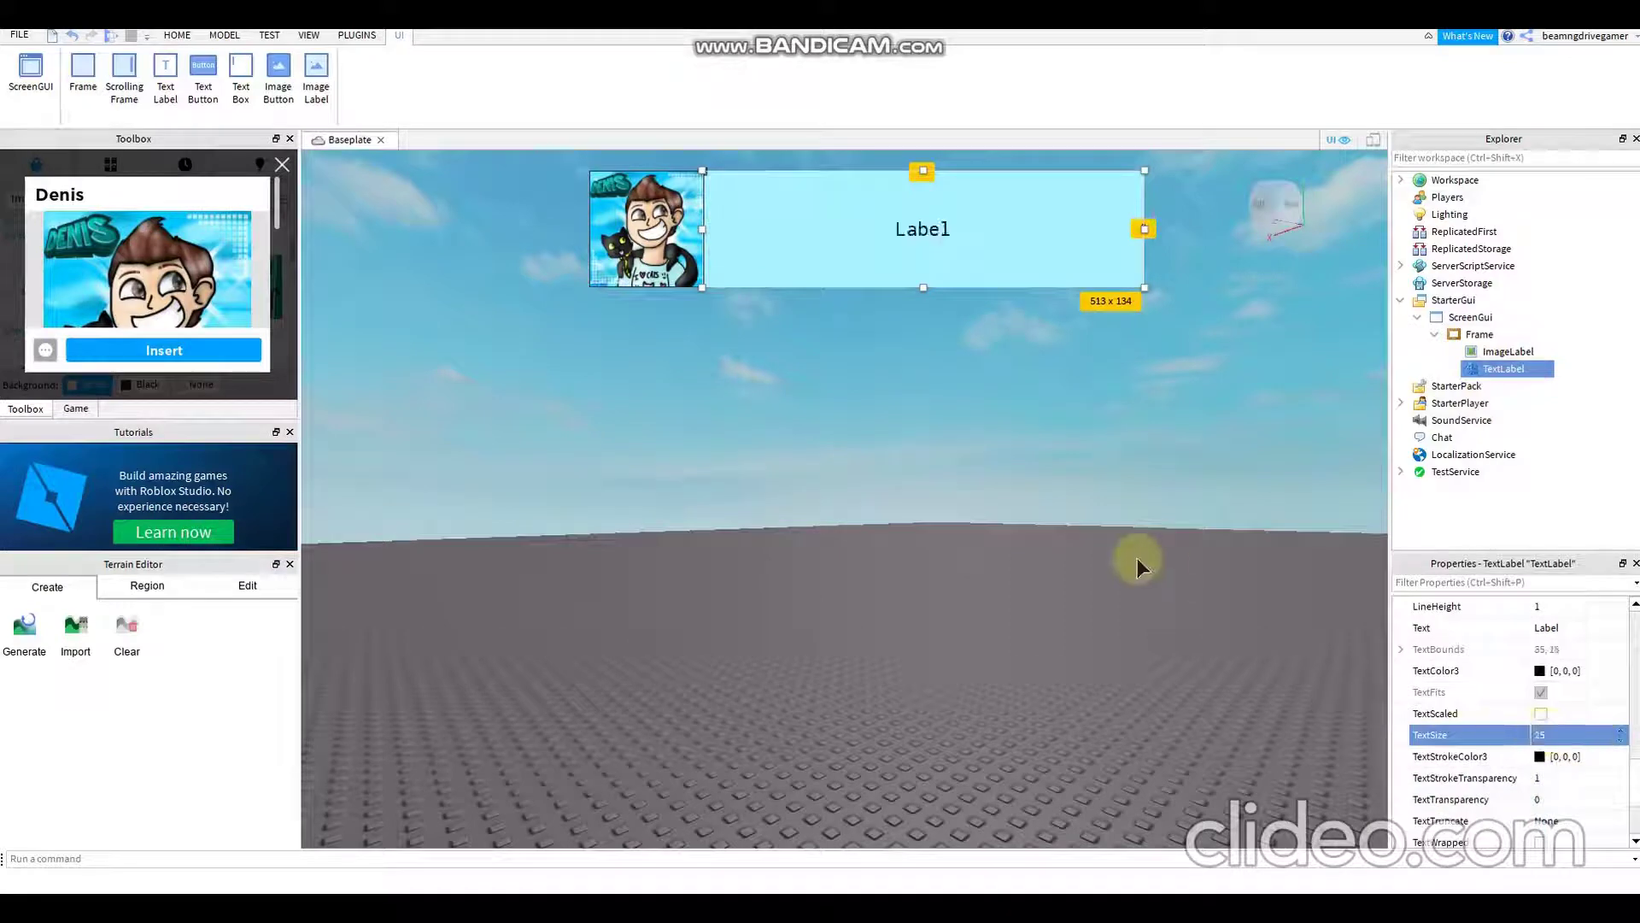
{"action": "right_click_drag", "start_coordinate": [1084, 541], "coordinate": [1095, 547]}
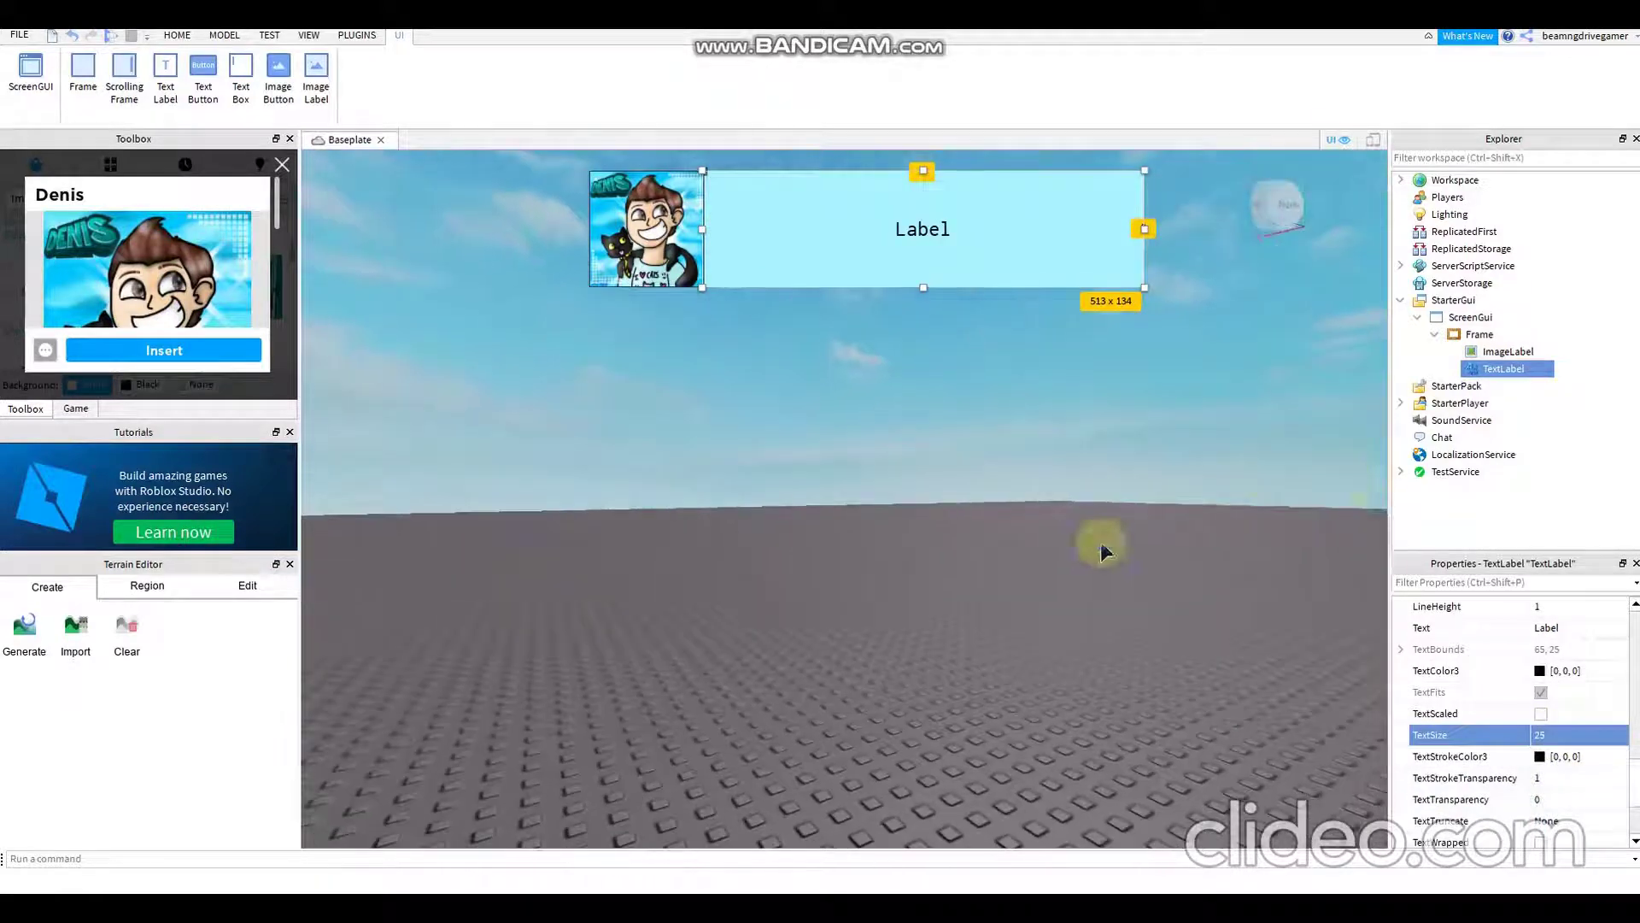
Step: Insert a LocalScript into the TextLabel and select its default print line
{"action": "left_click", "coordinate": [1535, 369]}
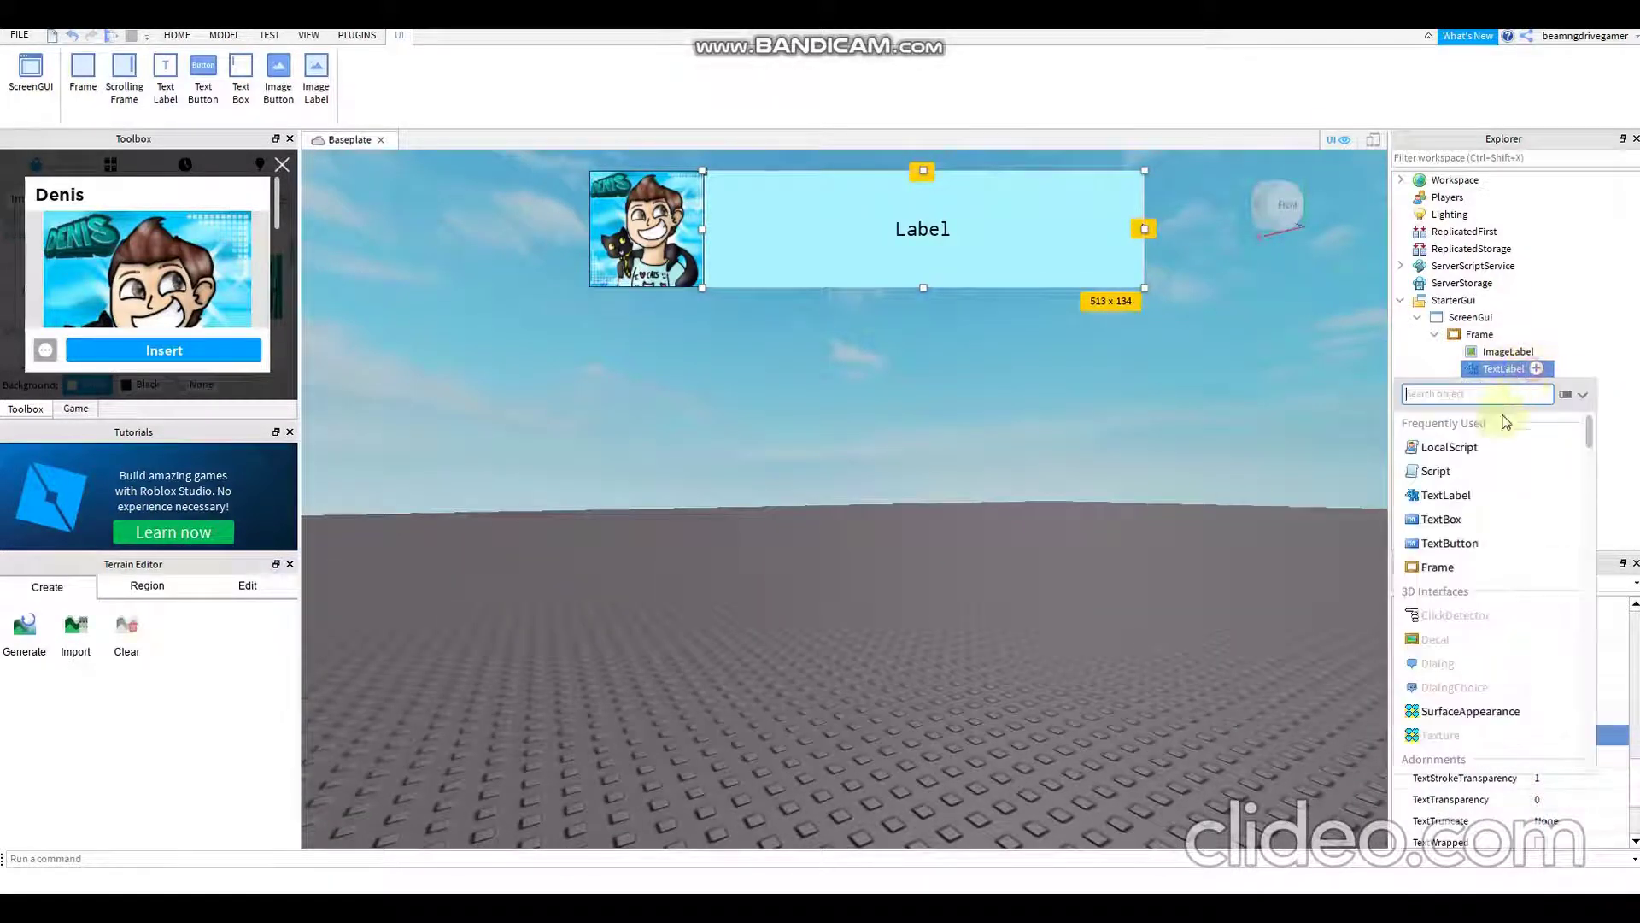
{"action": "left_click", "coordinate": [1444, 446]}
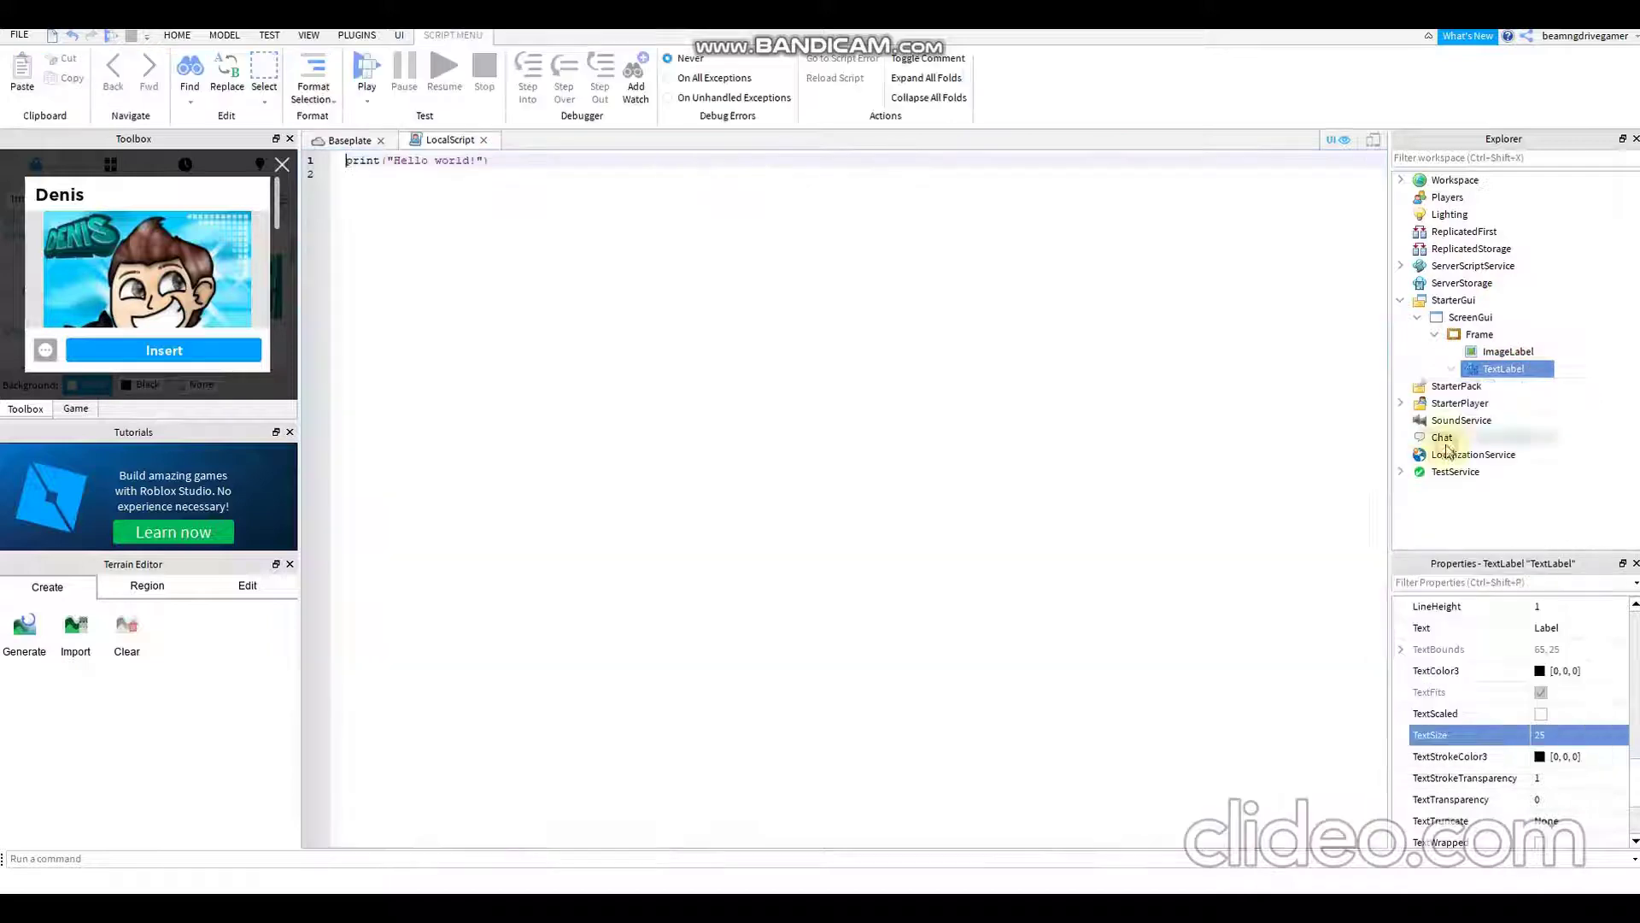
{"action": "triple_click", "coordinate": [506, 162]}
{"action": "left_click", "coordinate": [506, 162]}
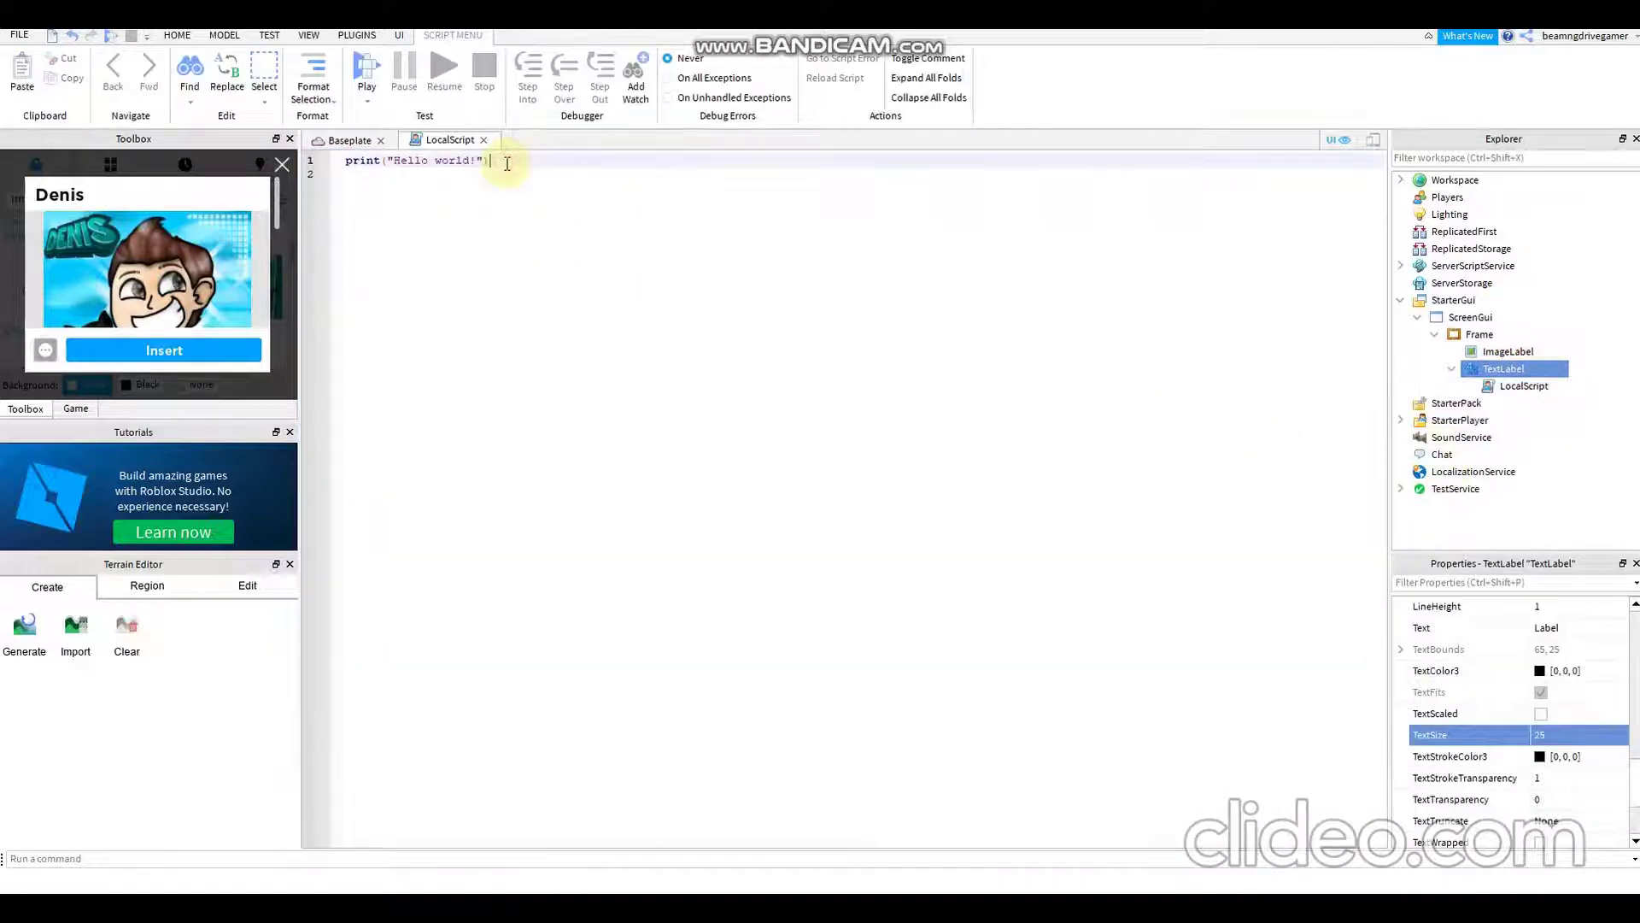
{"action": "triple_click", "coordinate": [458, 171]}
{"action": "left_click", "coordinate": [458, 171]}
Step: Replace the print line with a text variable holding the subscribe-and-like message
{"action": "key", "text": "End"}
{"action": "key", "text": "Delete"}
{"action": "key", "text": "BackSpace"}
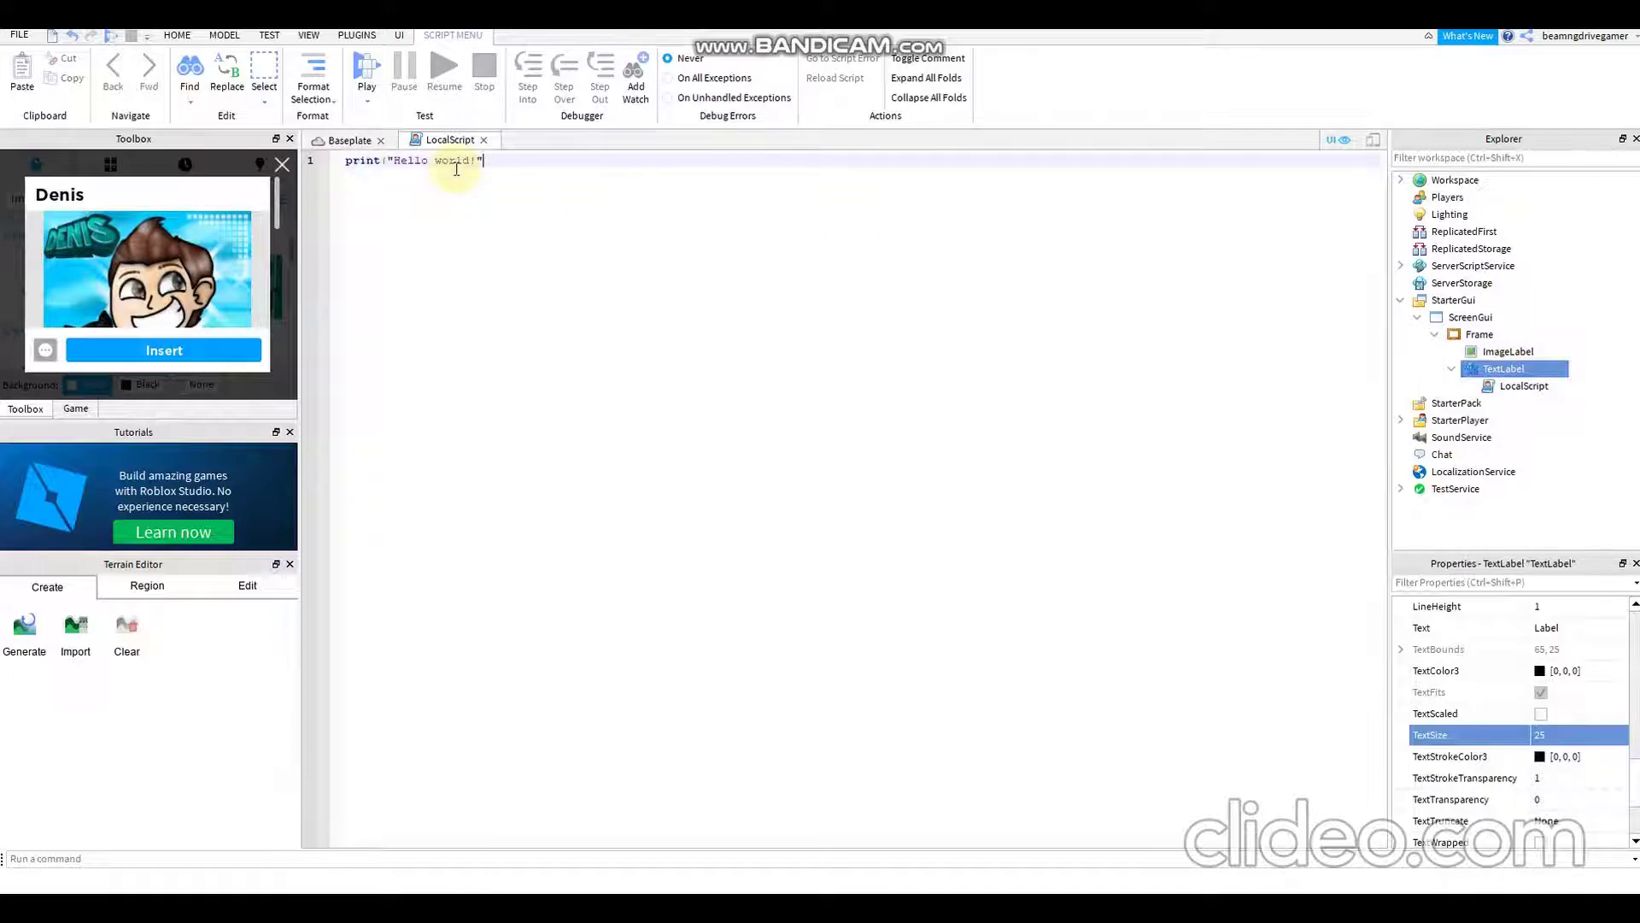
{"action": "key", "text": "BackSpace"}
{"action": "key", "text": "BackSpace"}
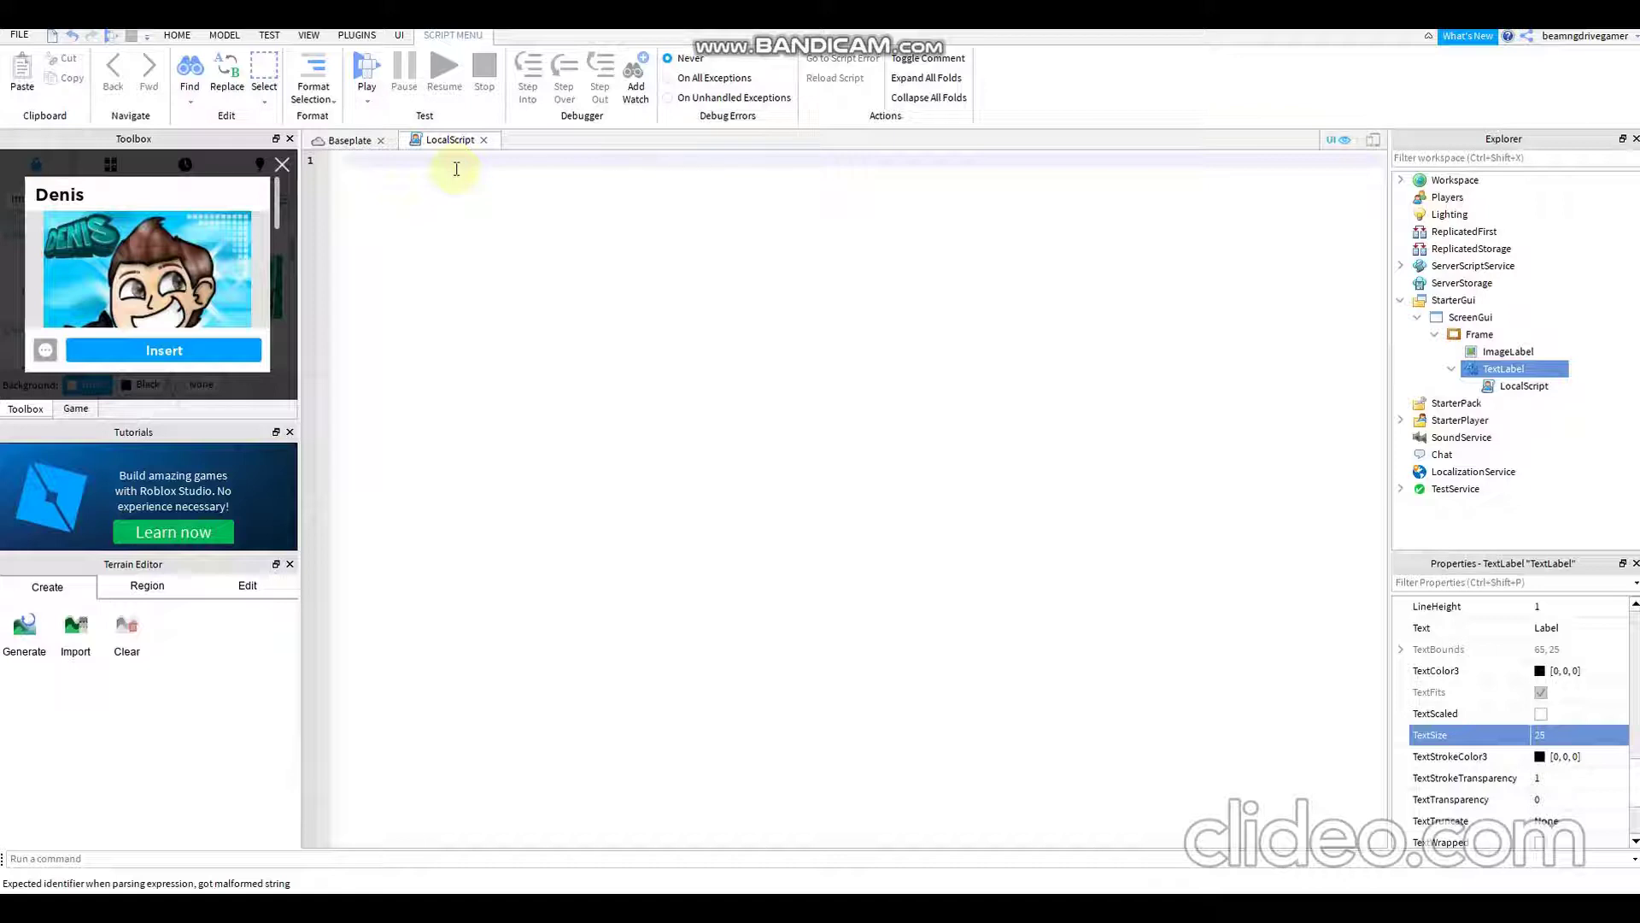
{"action": "type", "text": "text ="}
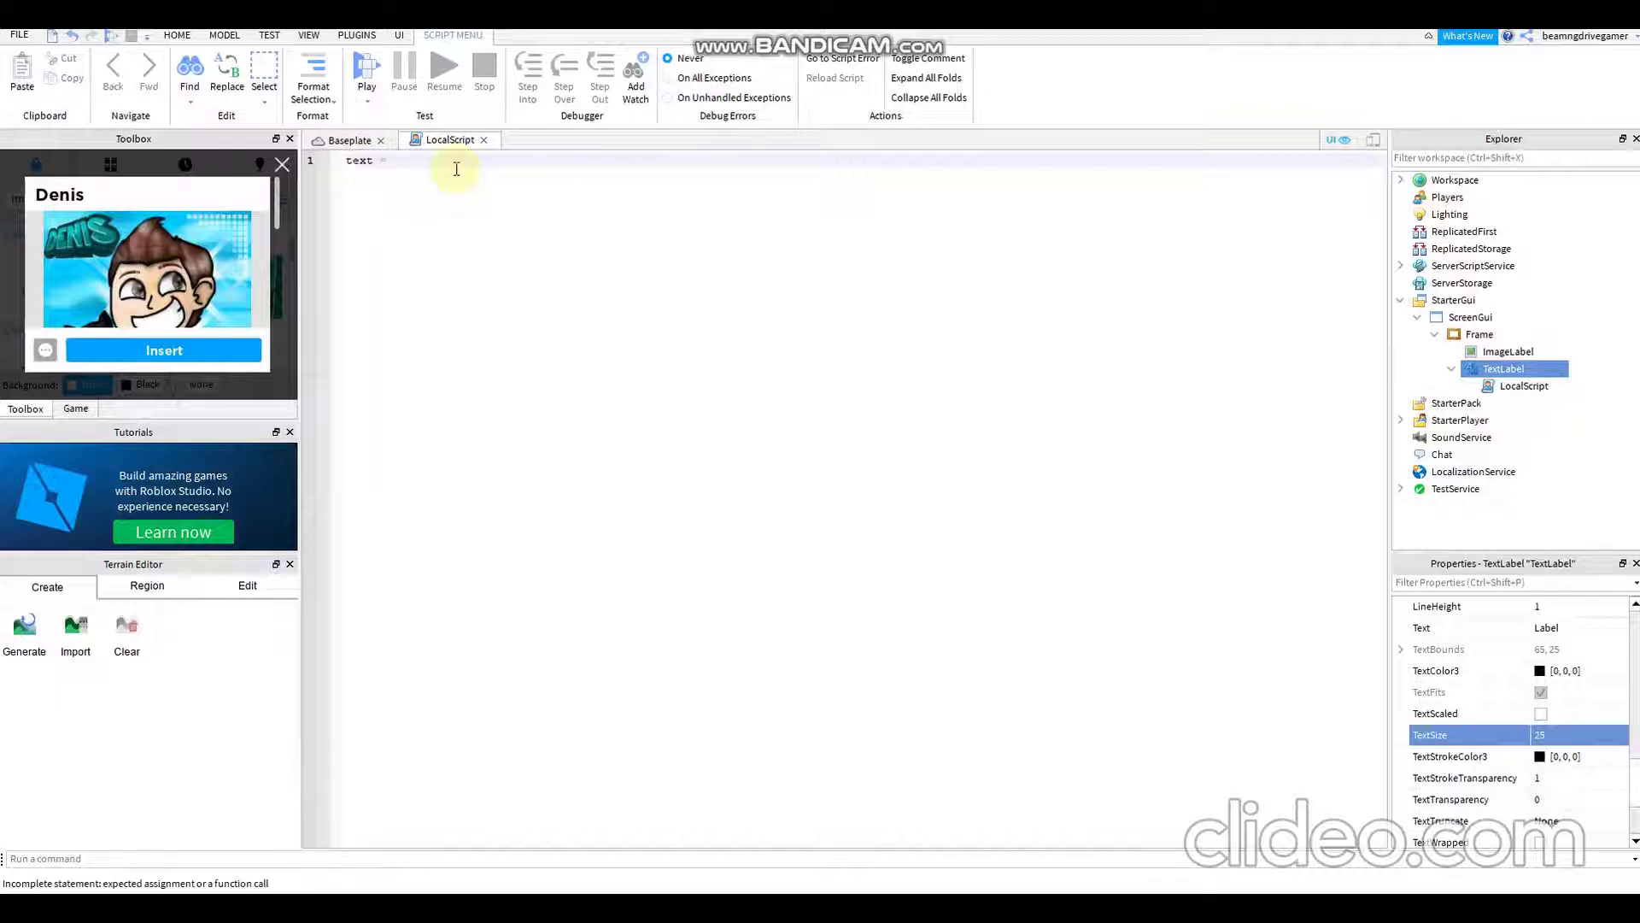
{"action": "type", "text": " \""}
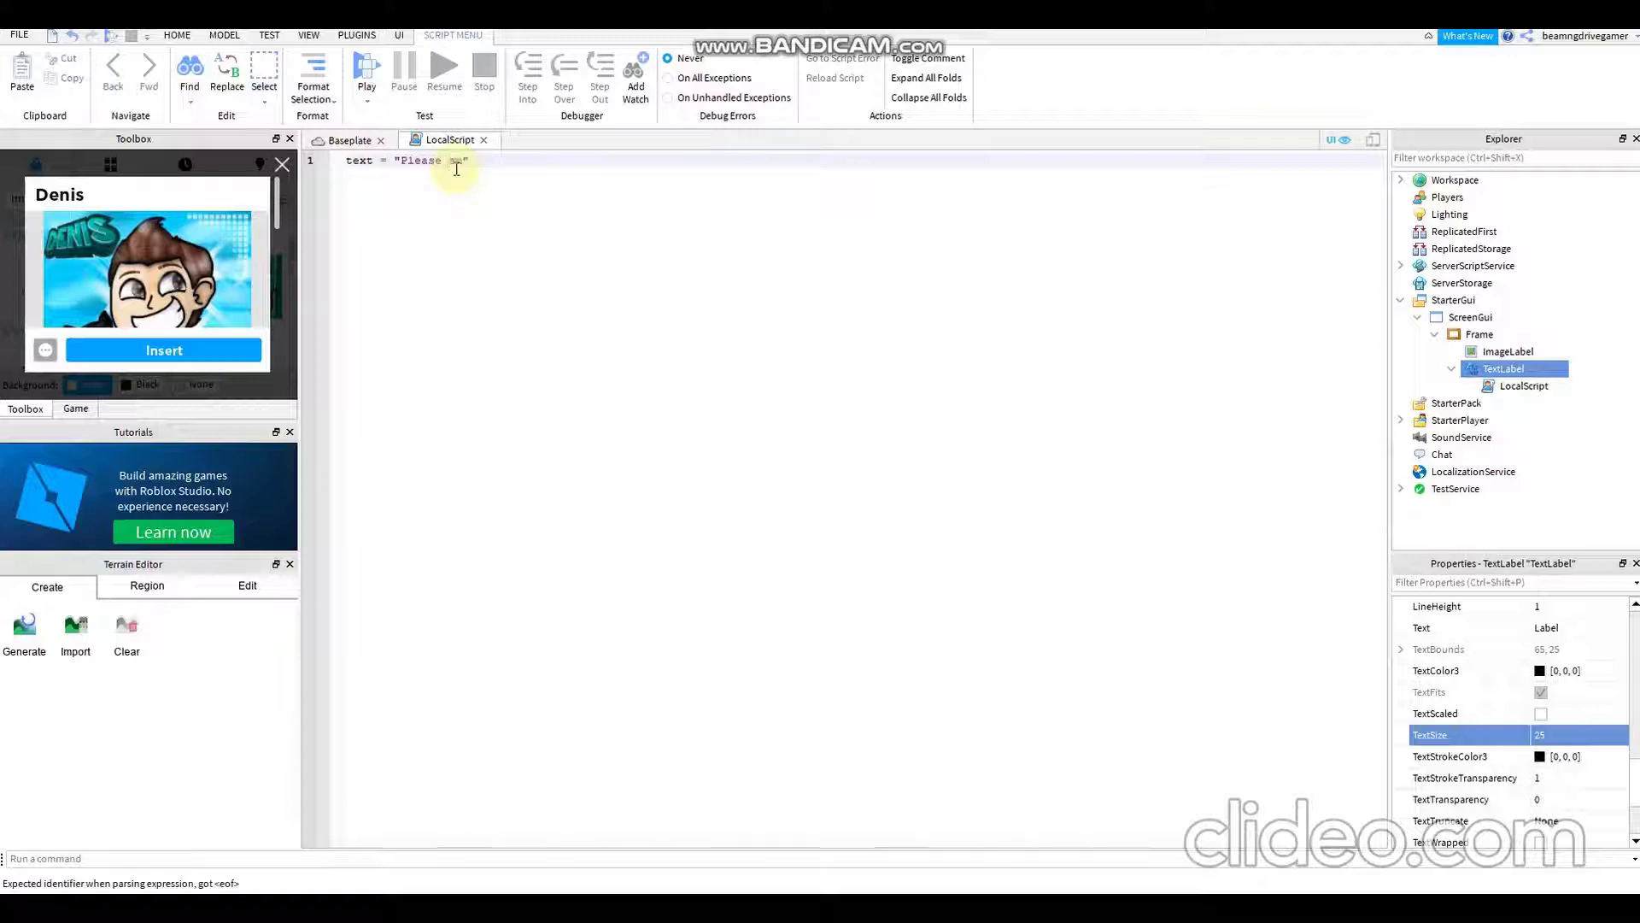
{"action": "type", "text": "Please subscribe to Owen3Droblo"}
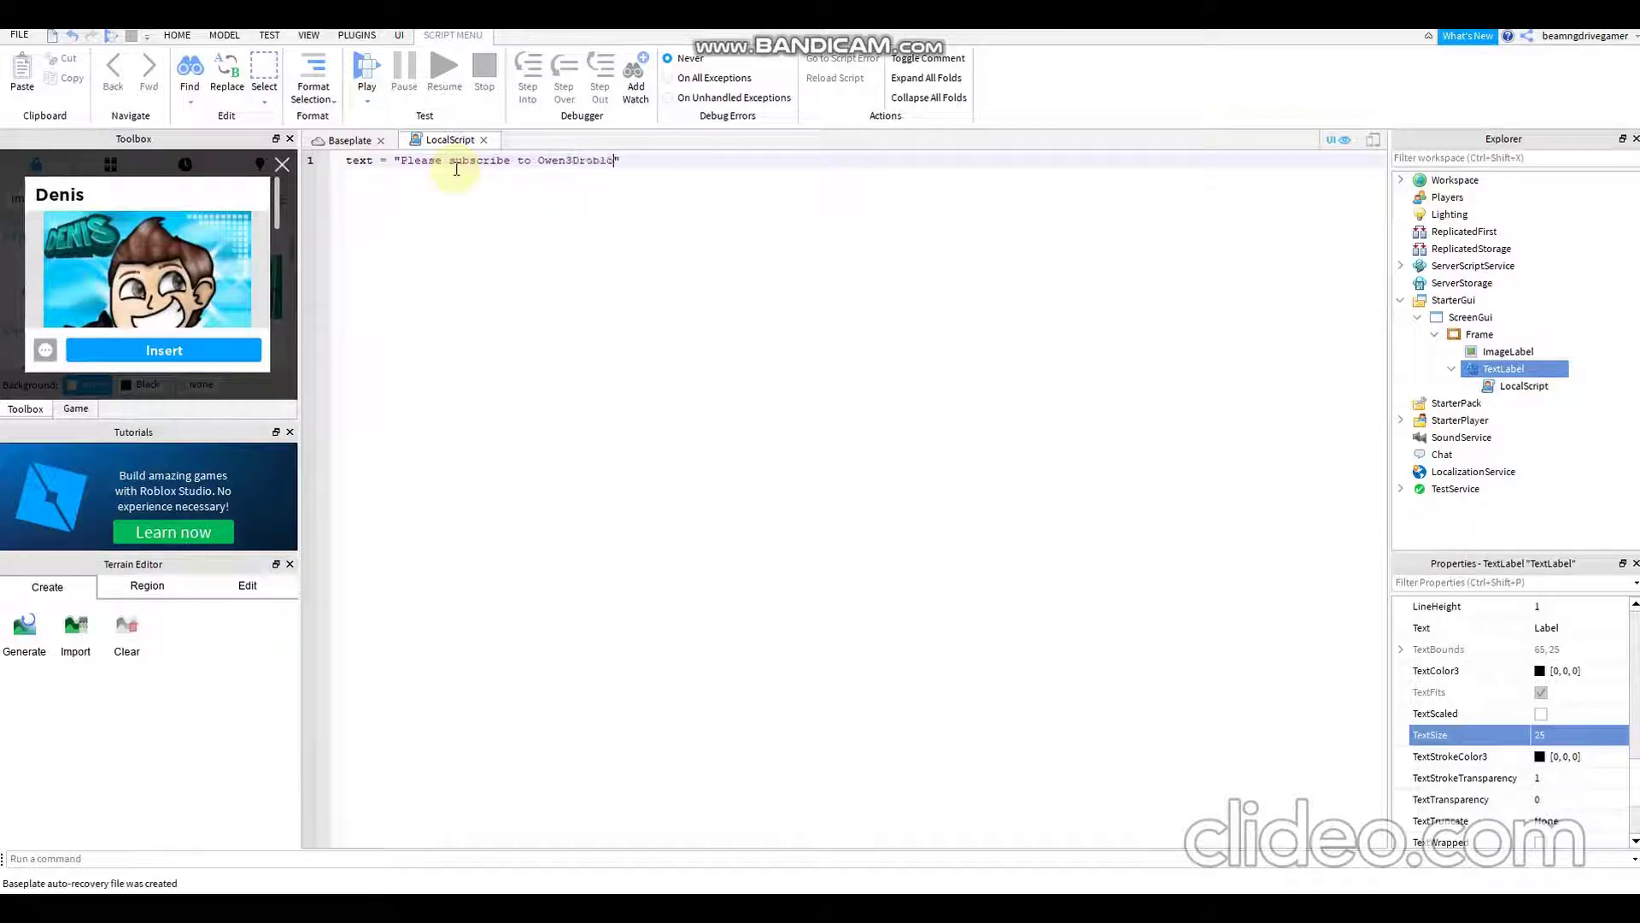
{"action": "key", "text": "BackSpace"}
{"action": "key", "text": "BackSpace"}
{"action": "key", "text": "BackSpace"}
{"action": "type", "text": "lox and like my vide"}
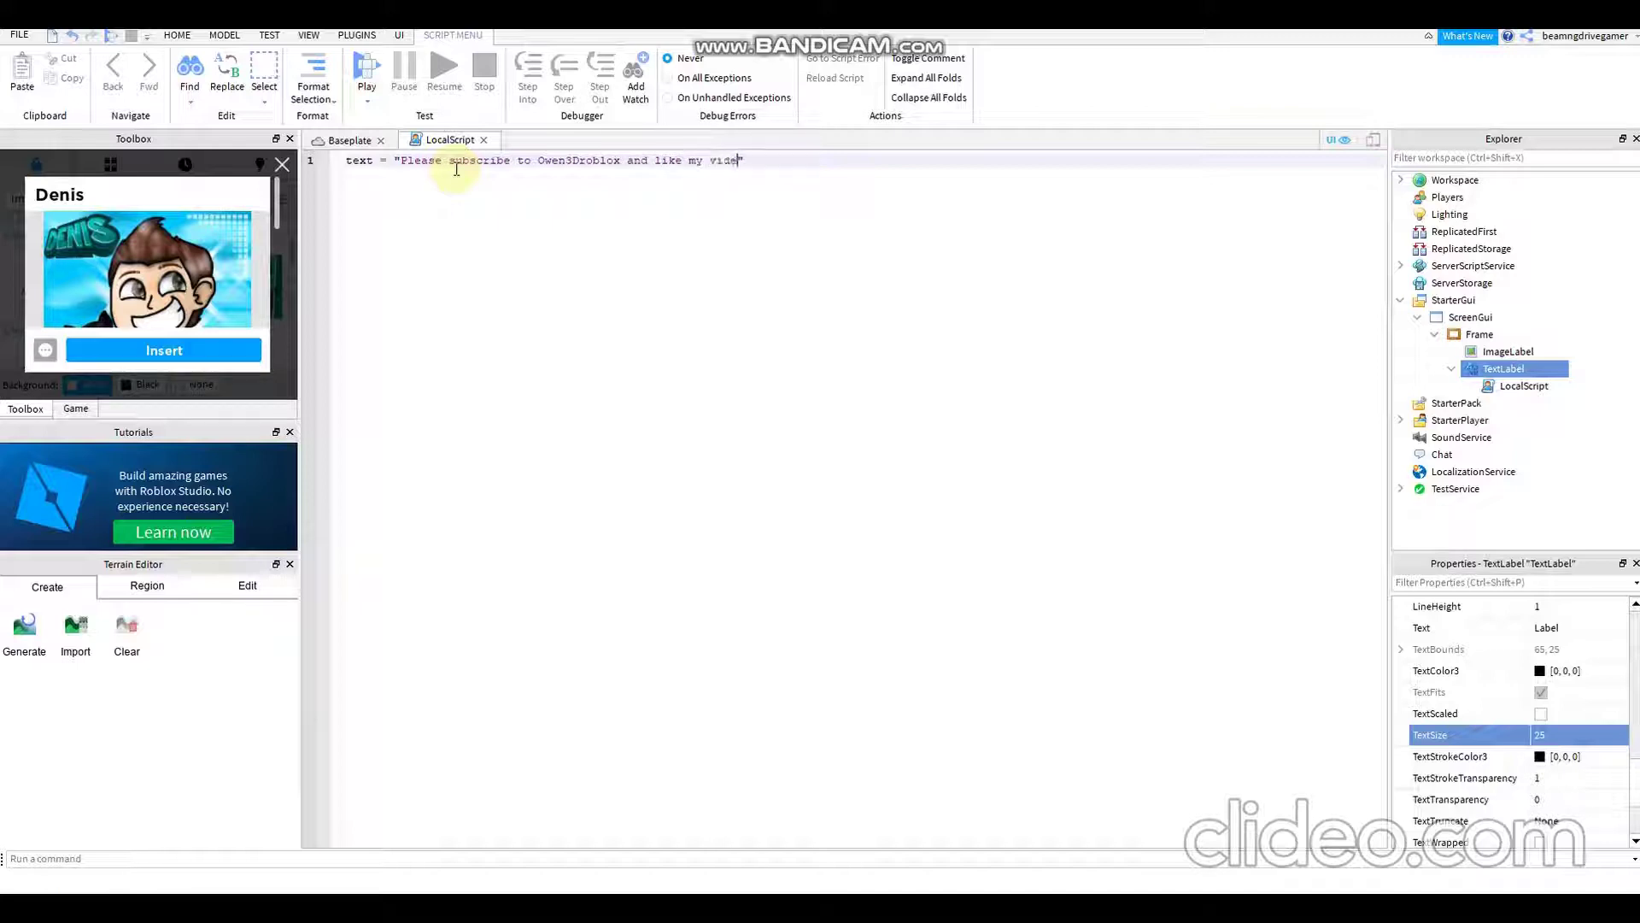
{"action": "type", "text": "!!"}
Step: Add the loop header for i = 1, #text do below the message line
{"action": "key", "text": "Return"}
{"action": "key", "text": "Return"}
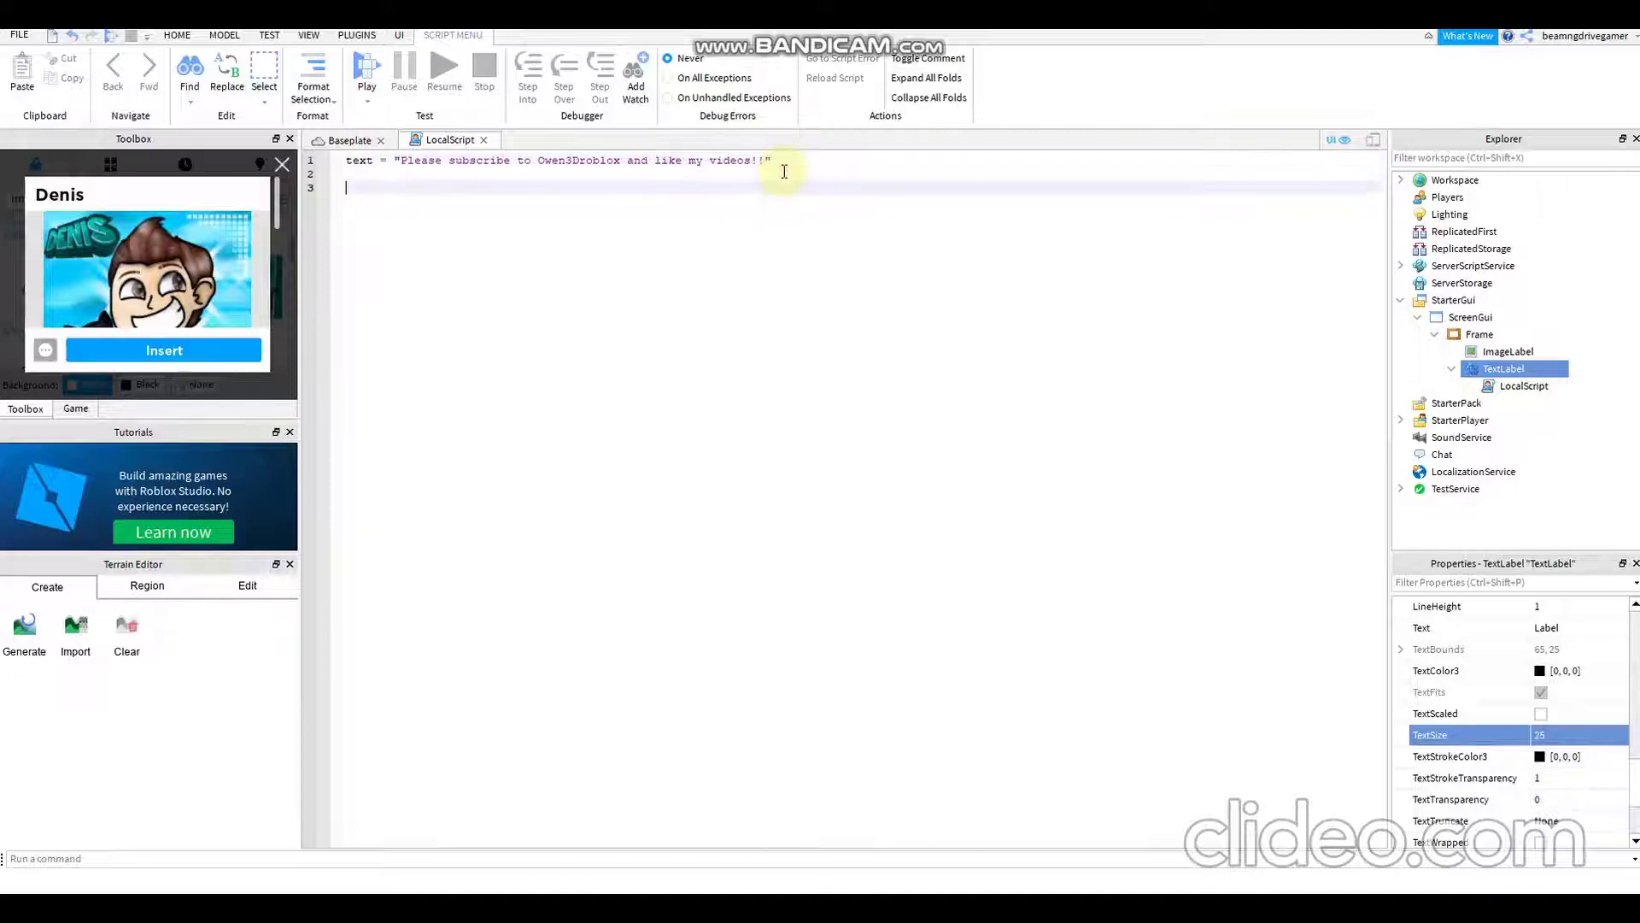
{"action": "type", "text": "for i "}
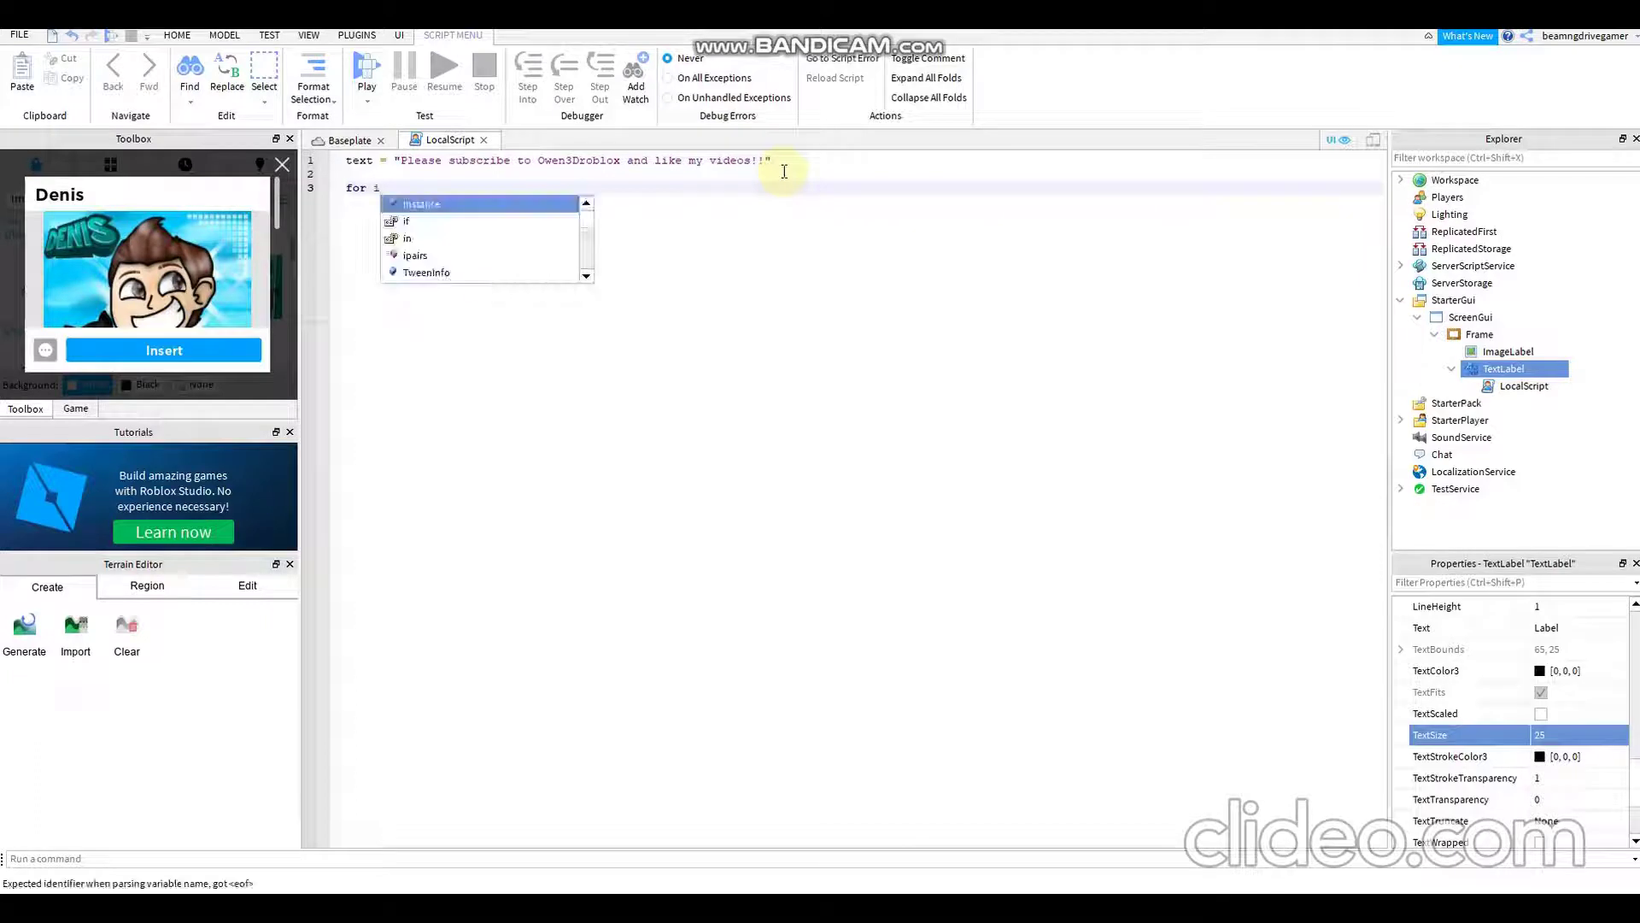
{"action": "type", "text": "= 1"}
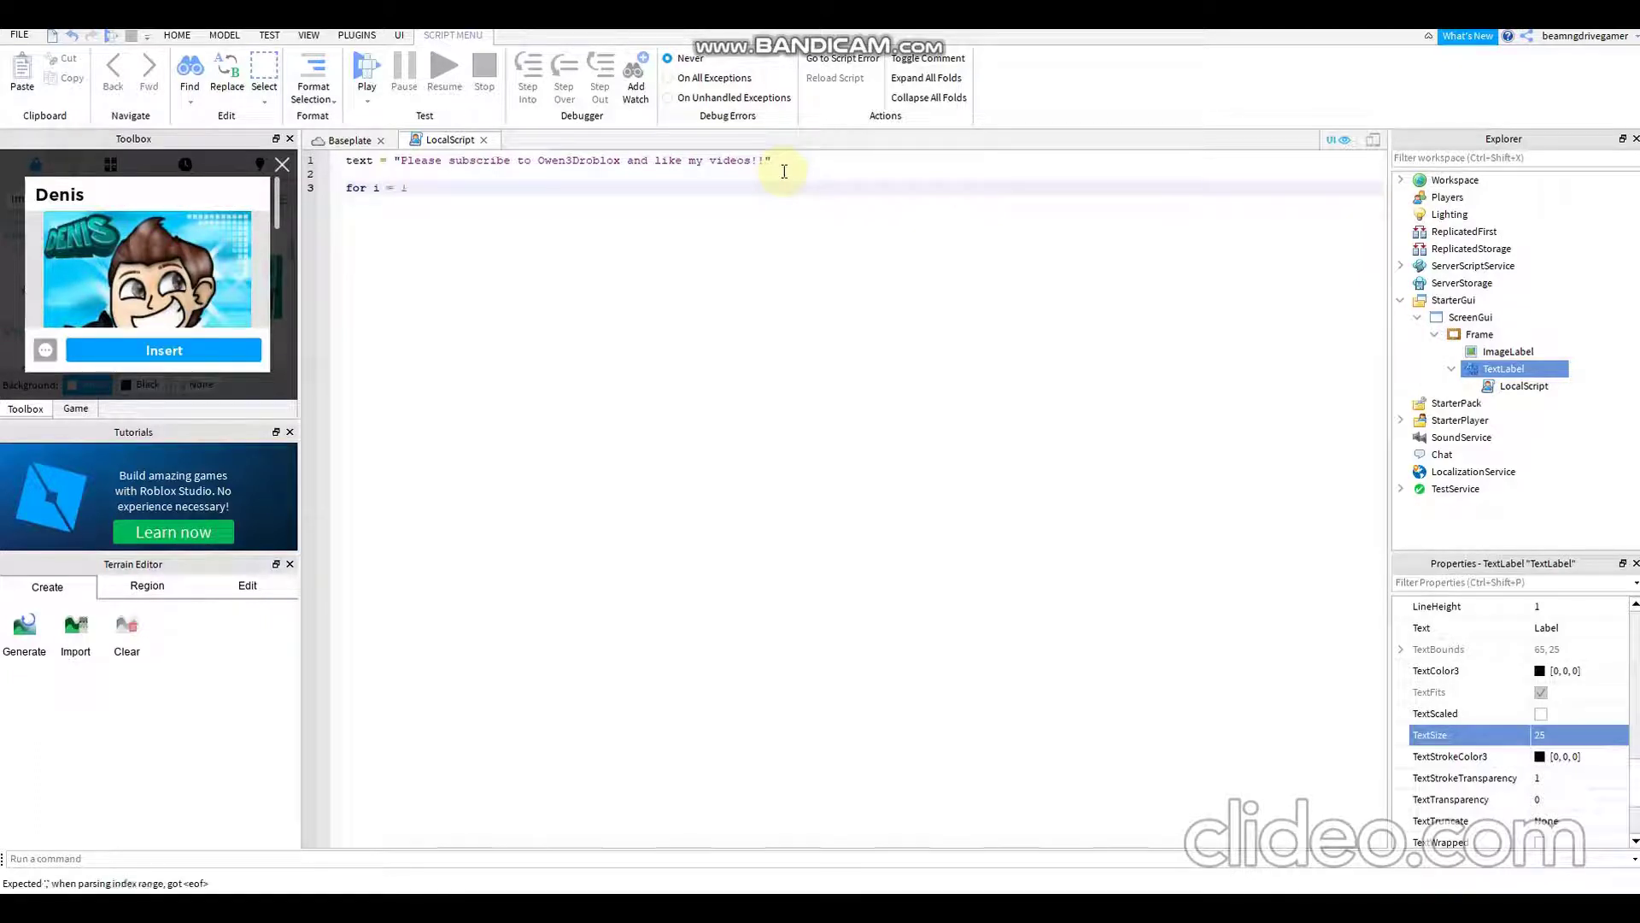
{"action": "type", "text": ", #"}
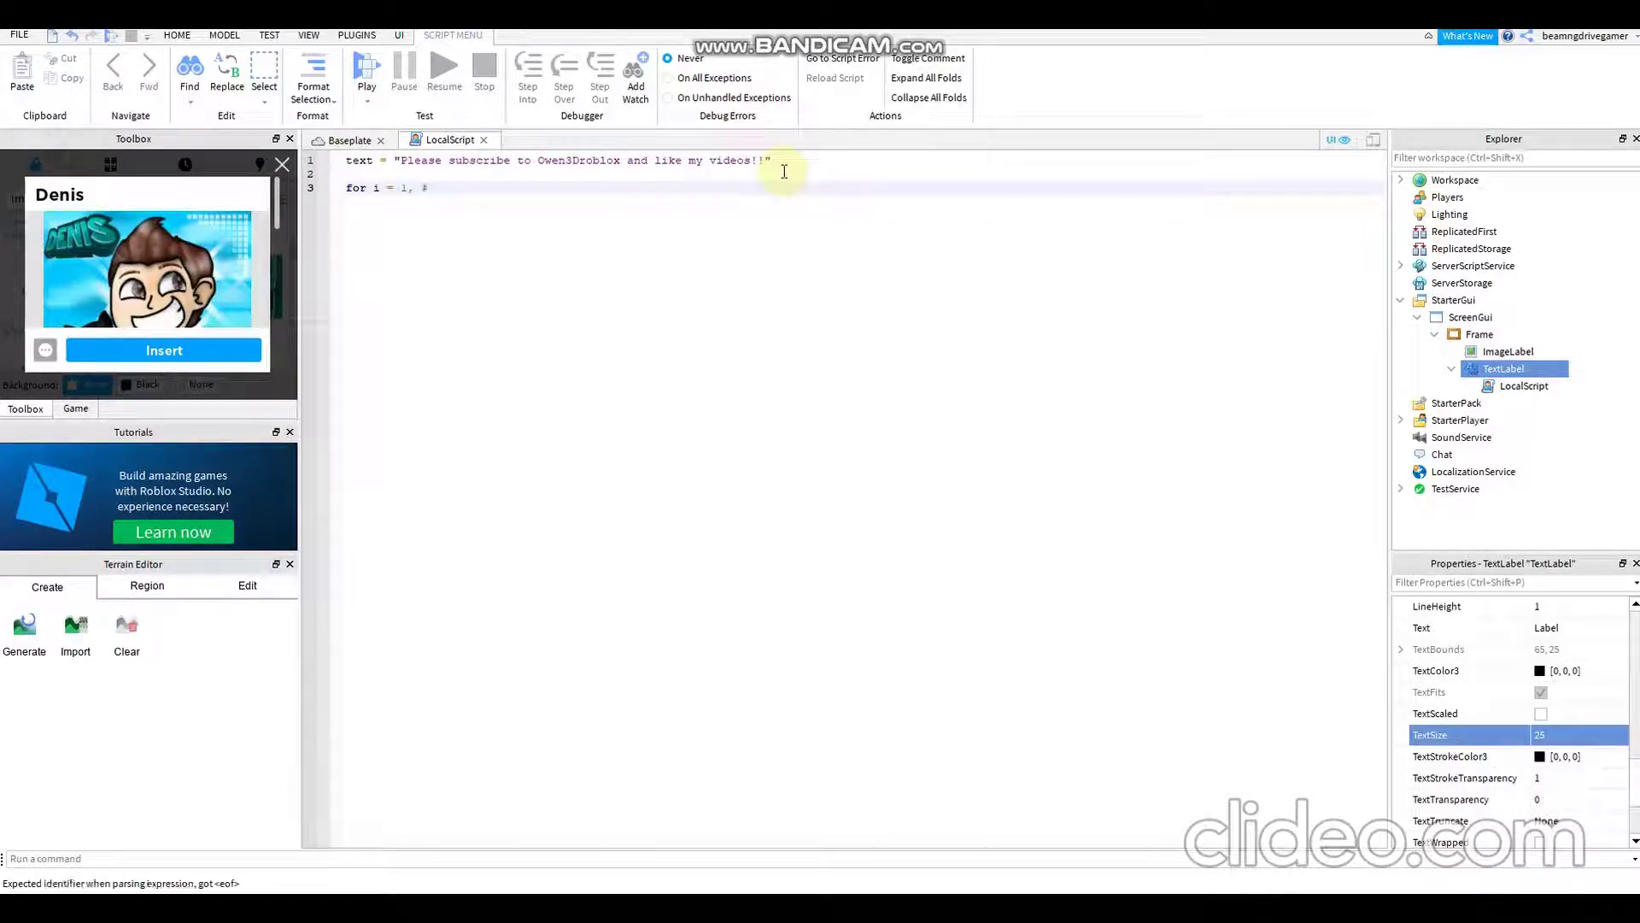
{"action": "type", "text": "text do"}
{"action": "key", "text": "BackSpace"}
{"action": "type", "text": "o"}
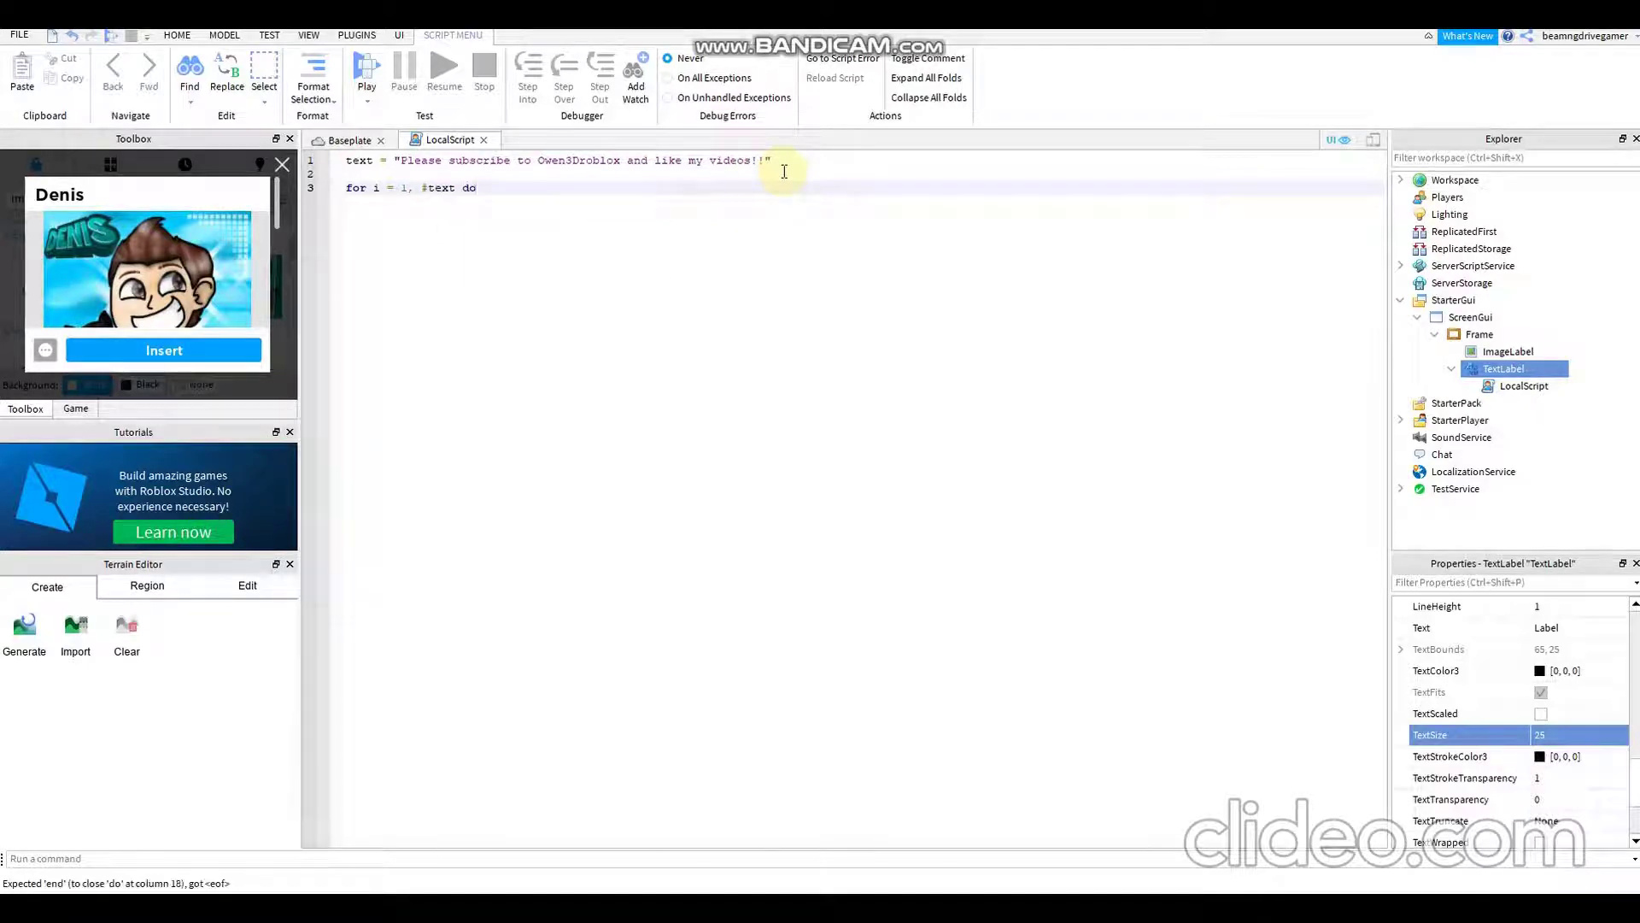
{"action": "key", "text": "Return"}
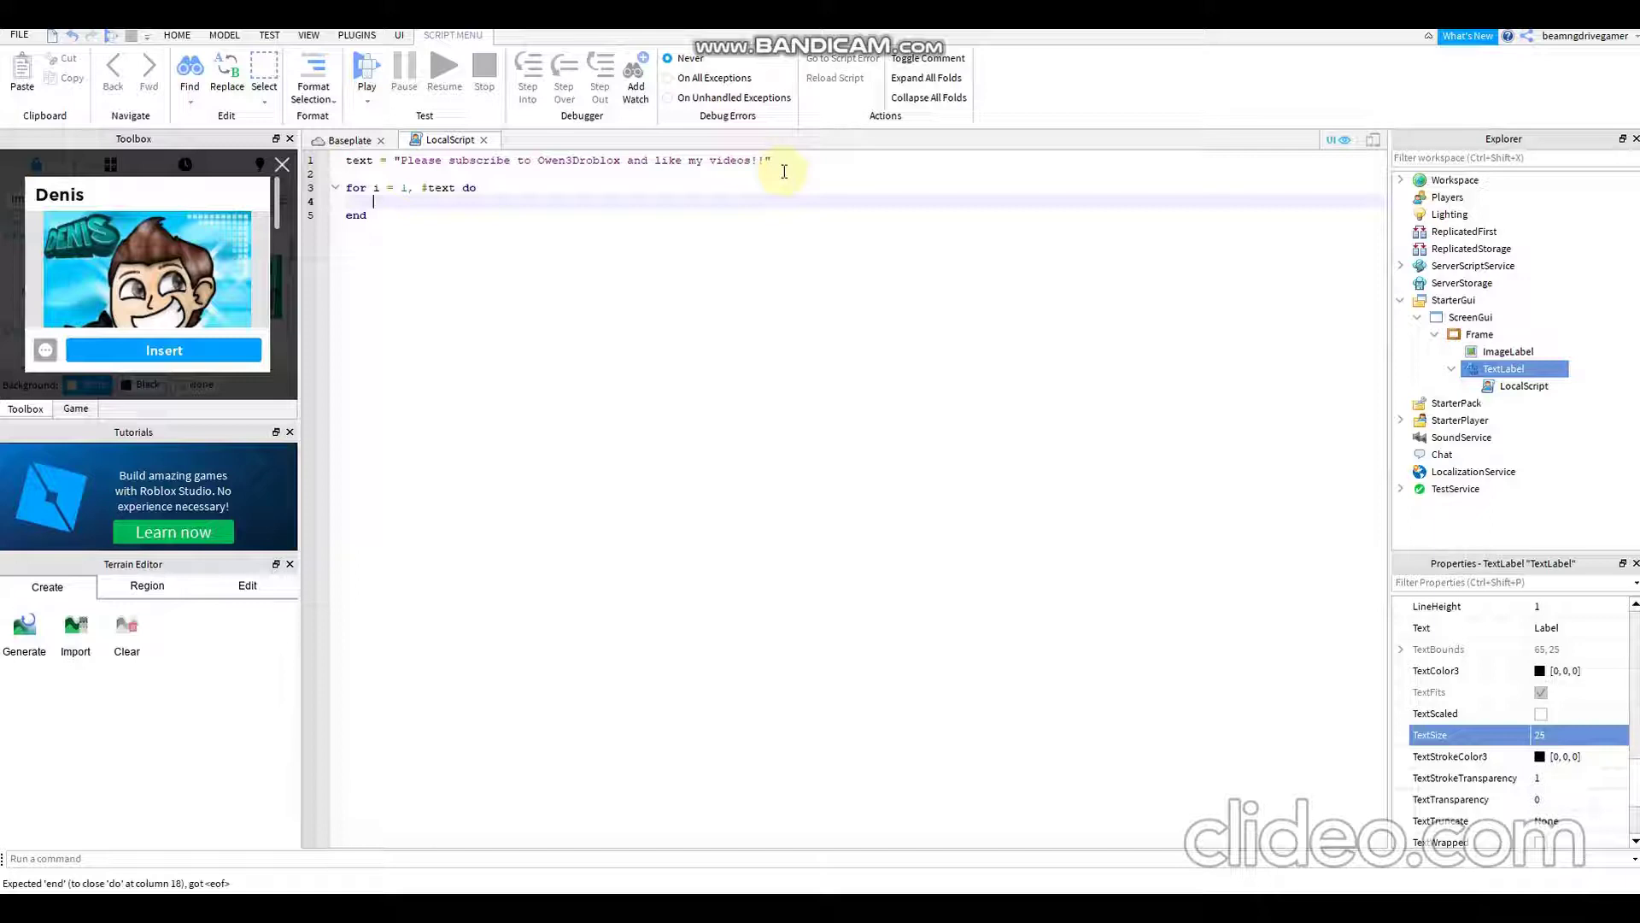
Step: In the loop, set script.Parent.Text to string.sub(text, 1, i), followed by a wait
{"action": "type", "text": "script"}
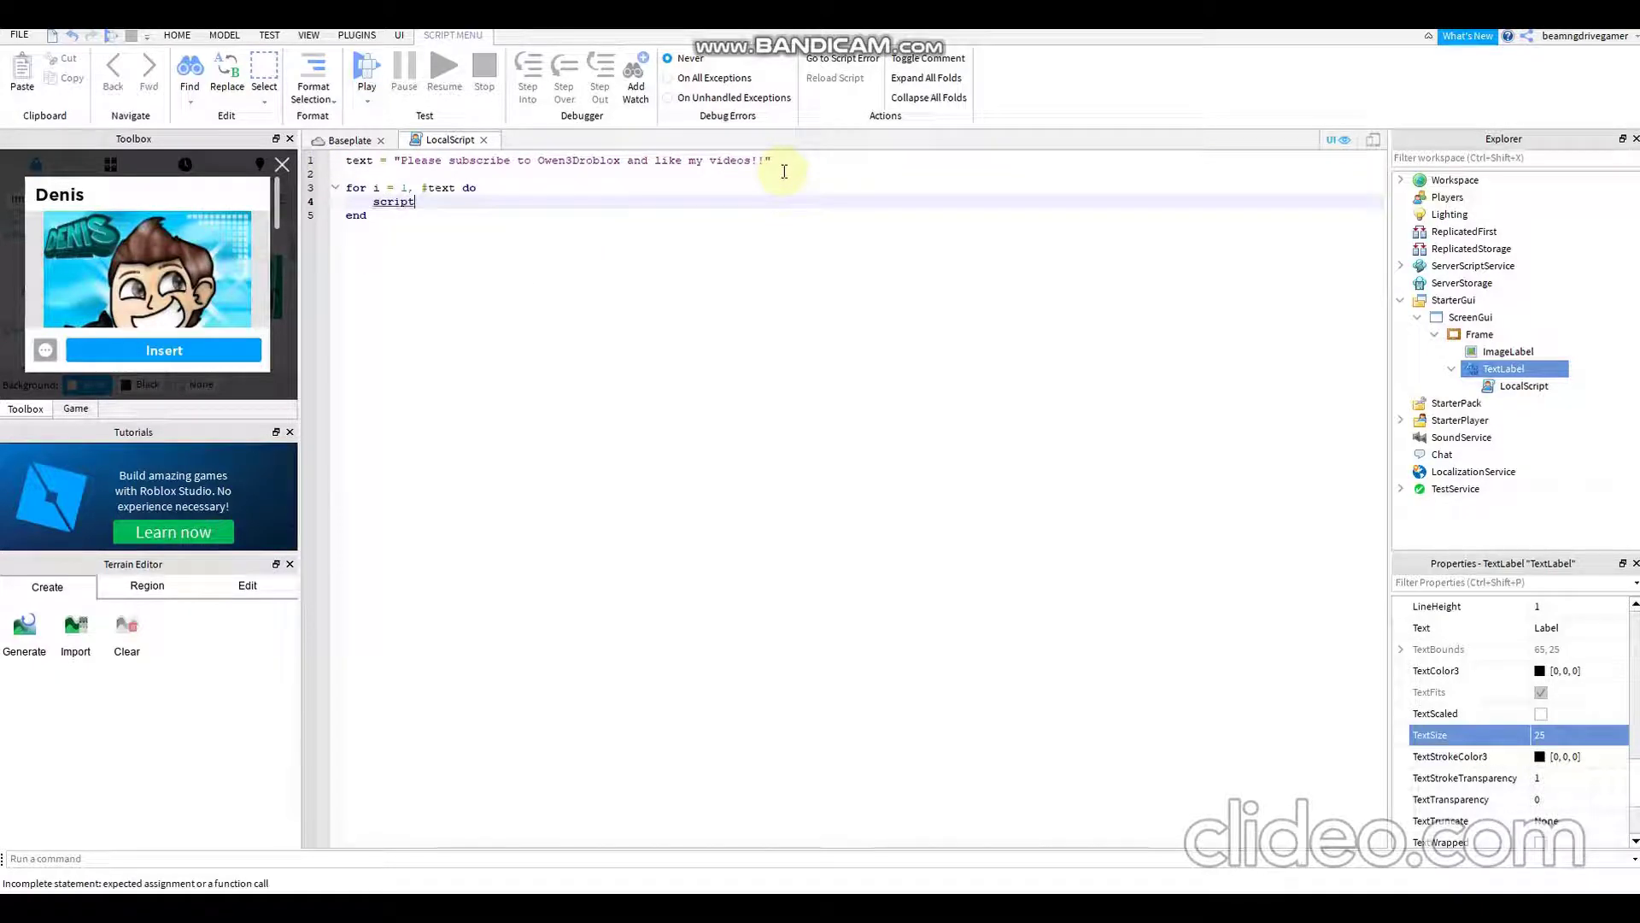
{"action": "type", "text": ".Parent.Text ="}
{"action": "type", "text": "string"}
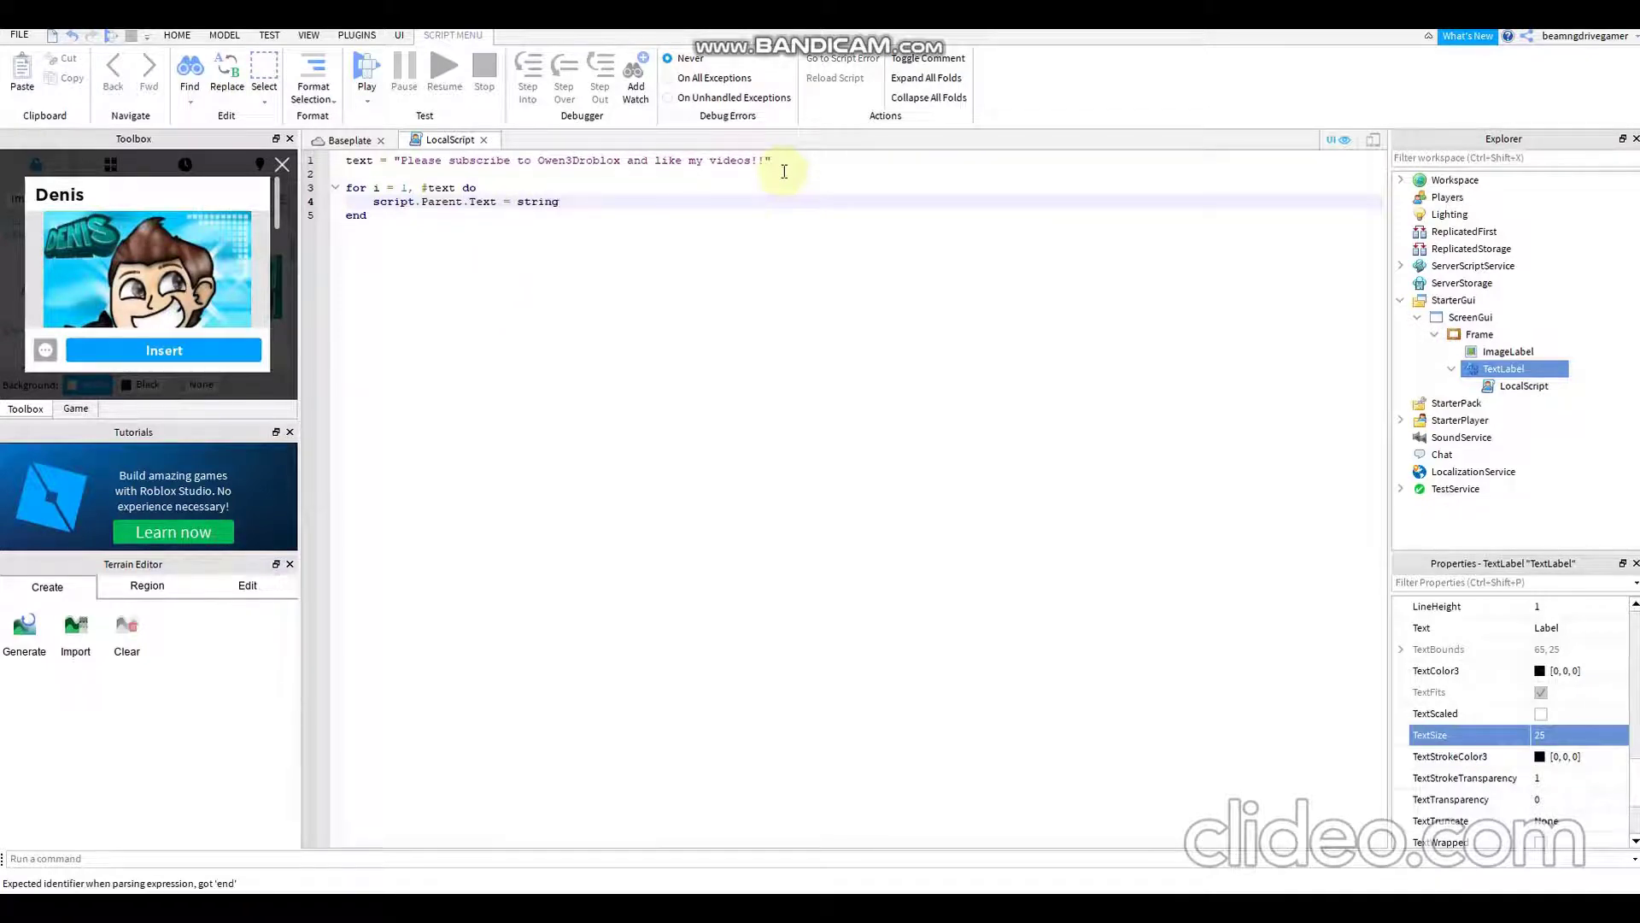
{"action": "type", "text": ".sub("}
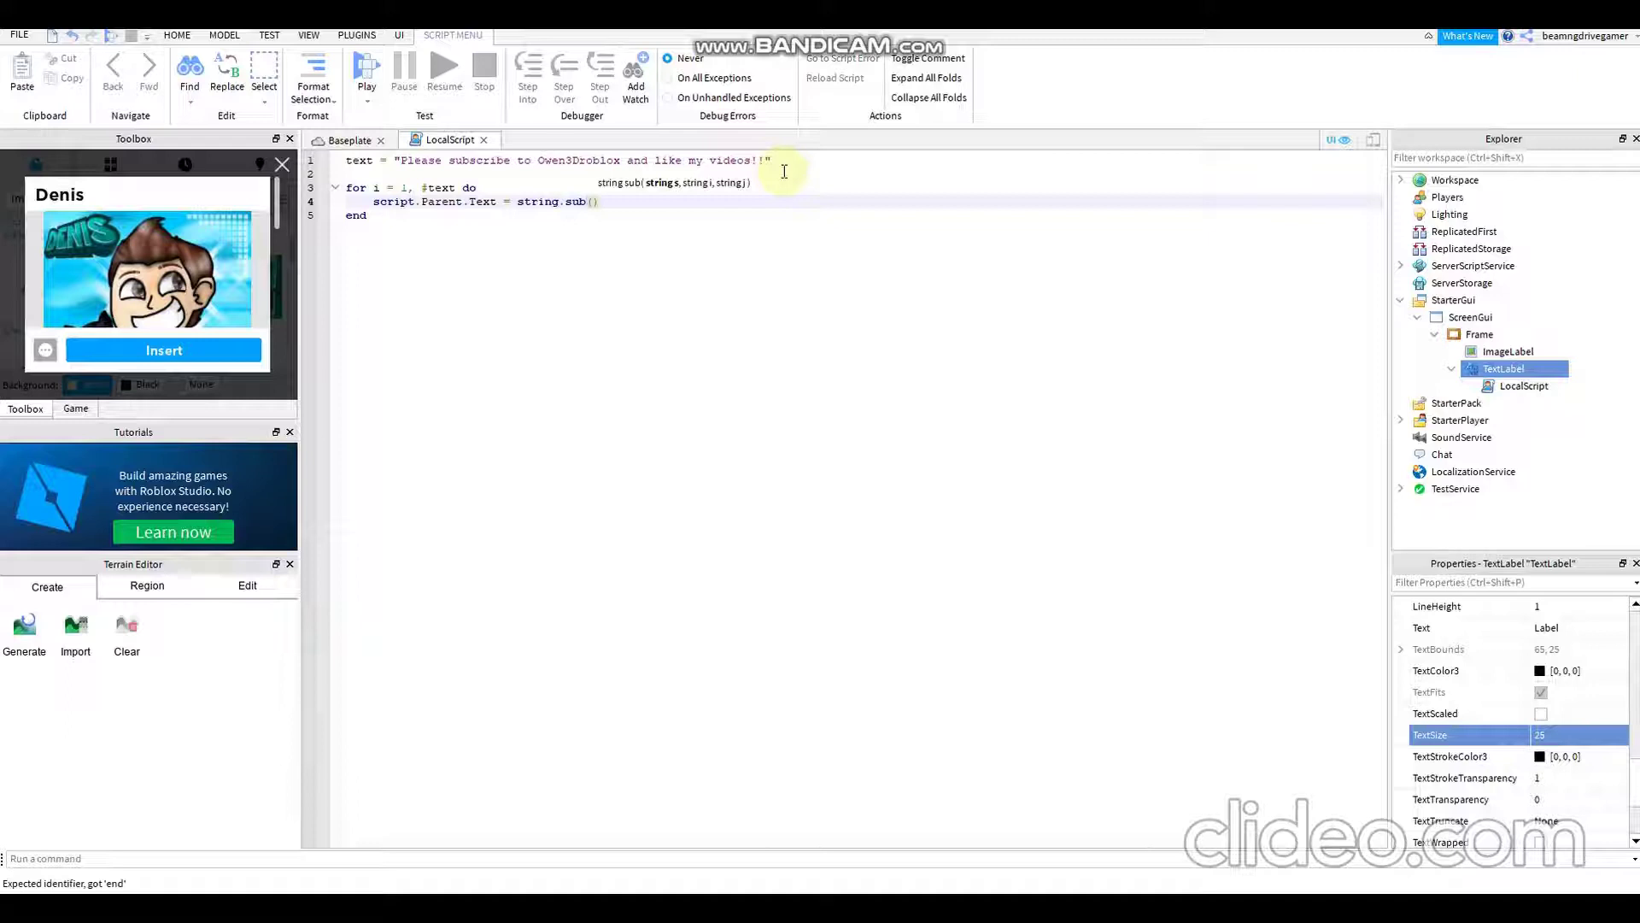
{"action": "type", "text": "text"}
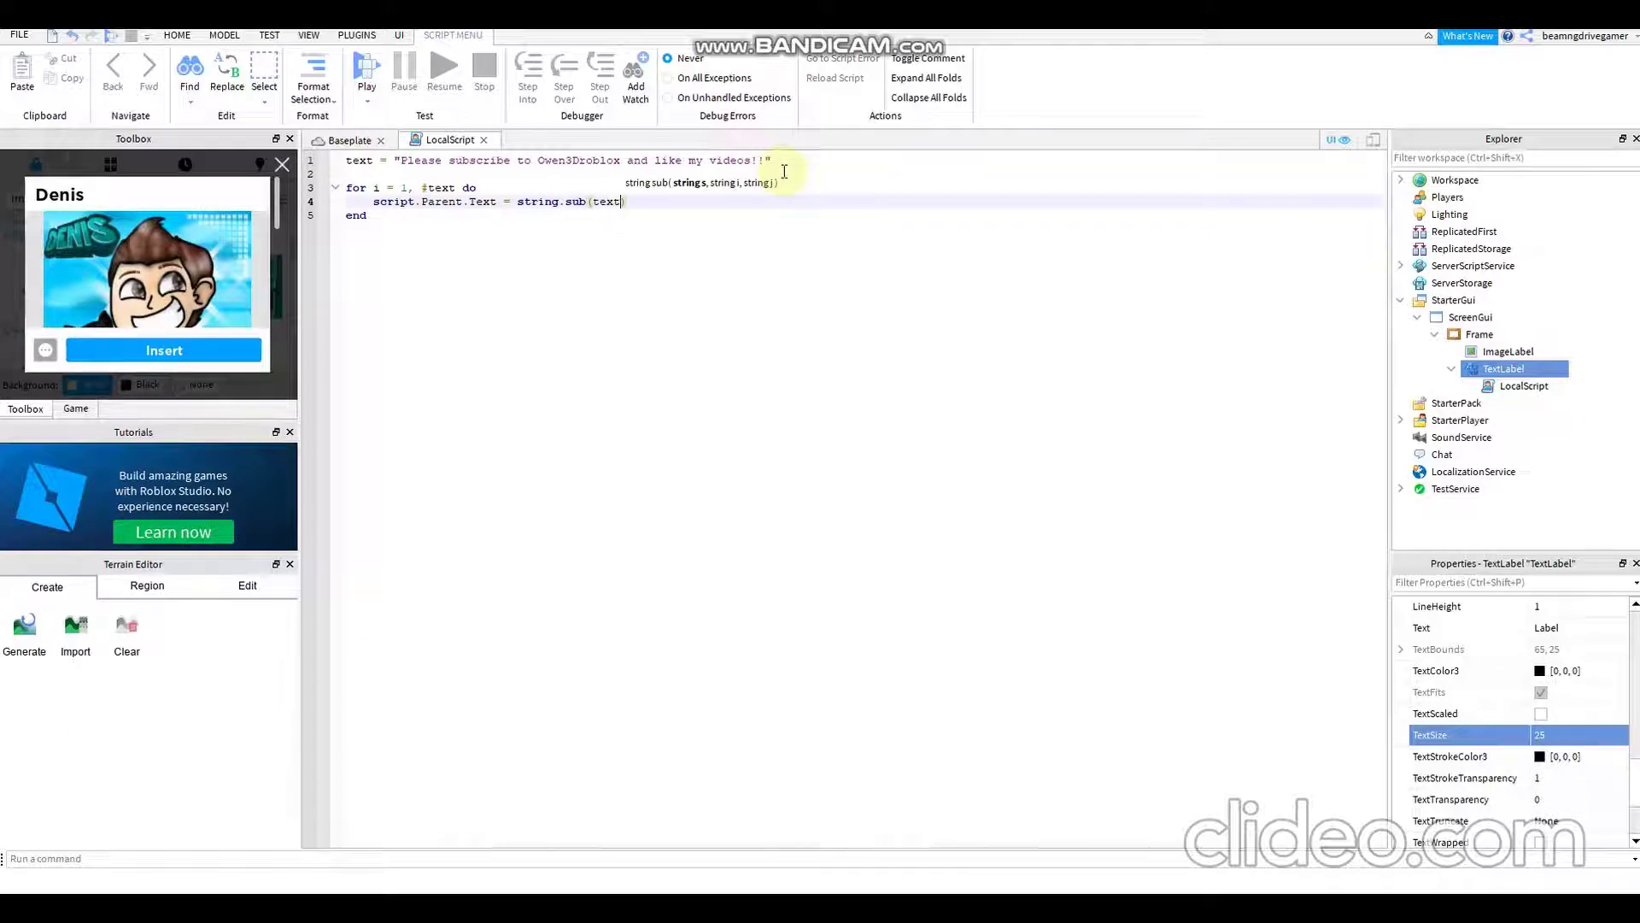
{"action": "type", "text": ", 1"}
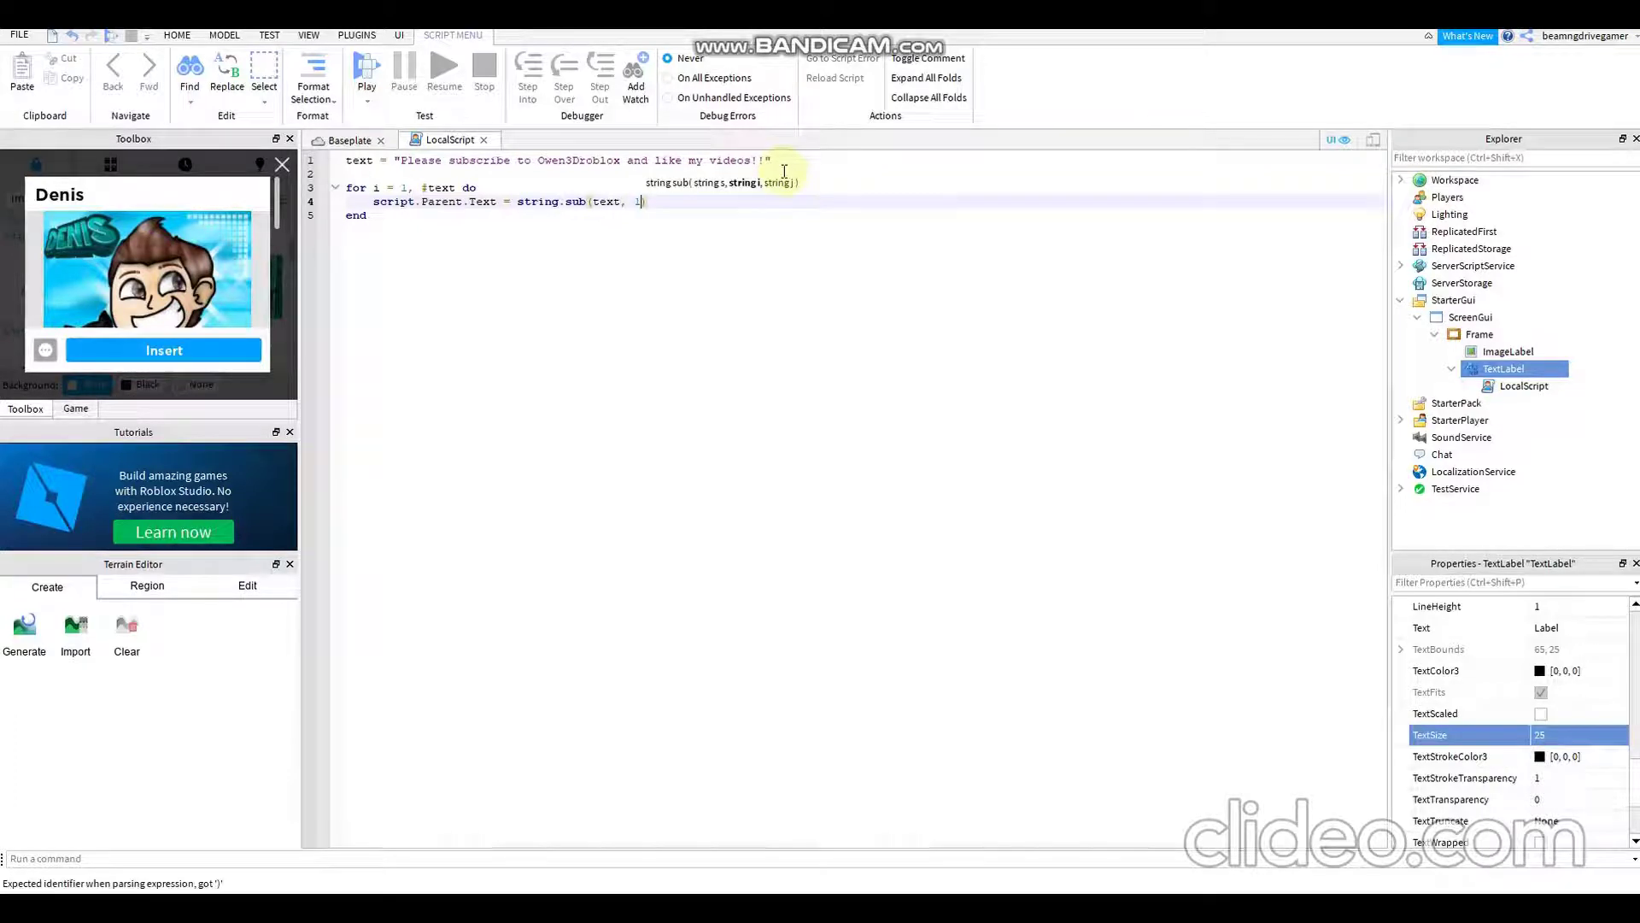
{"action": "type", "text": ", i"}
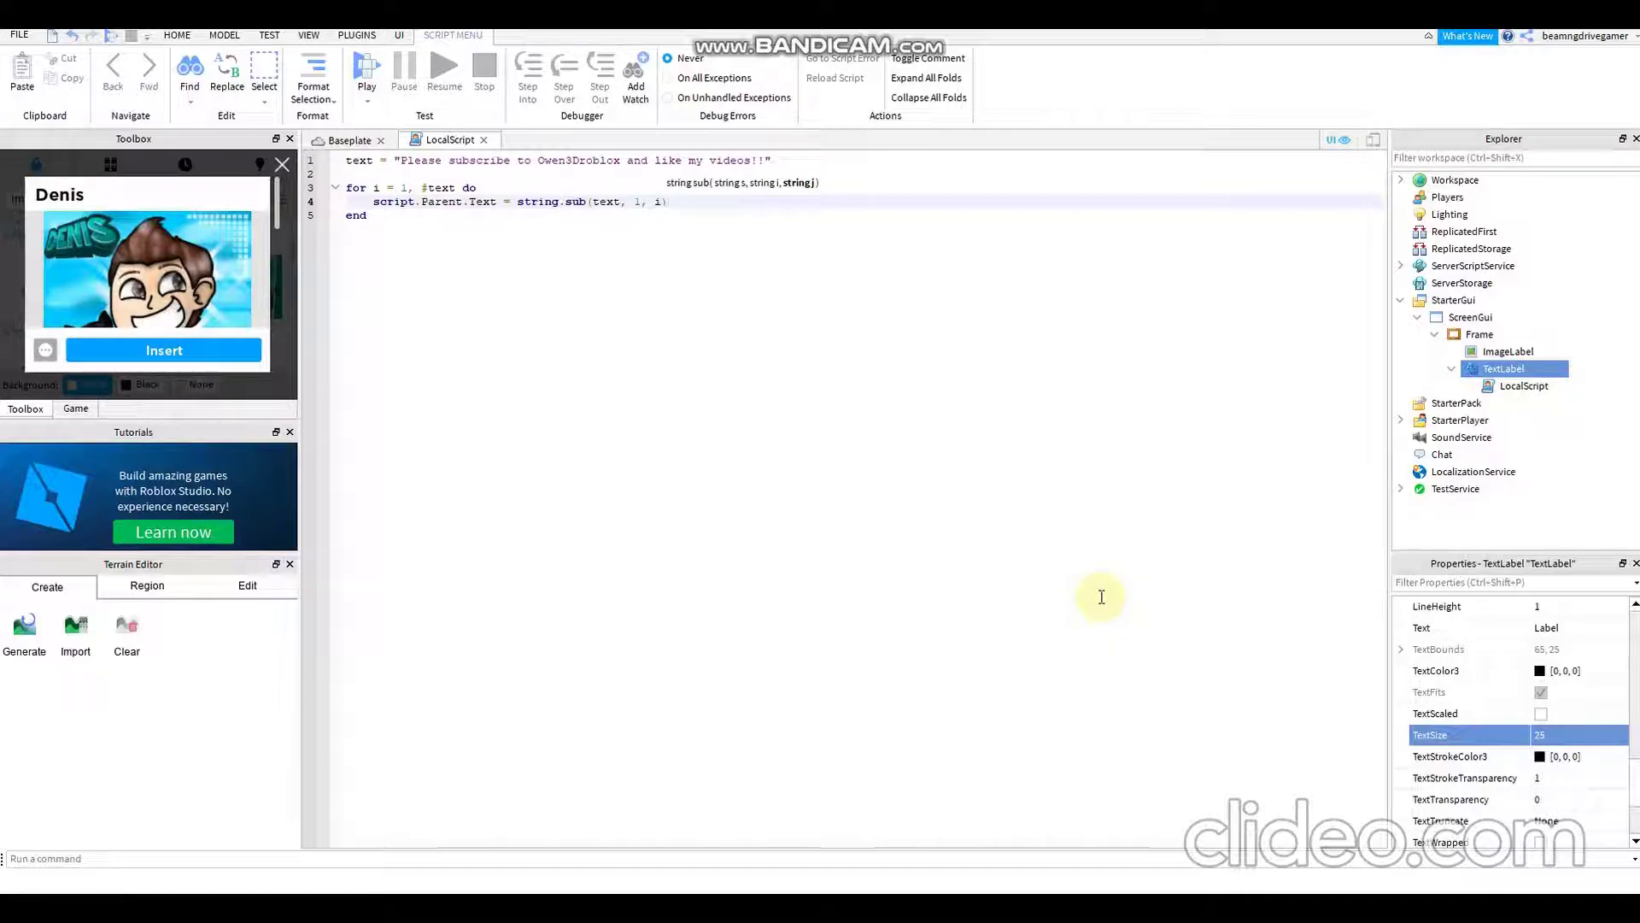
{"action": "key", "text": "Return"}
{"action": "type", "text": "wait(0.05"}
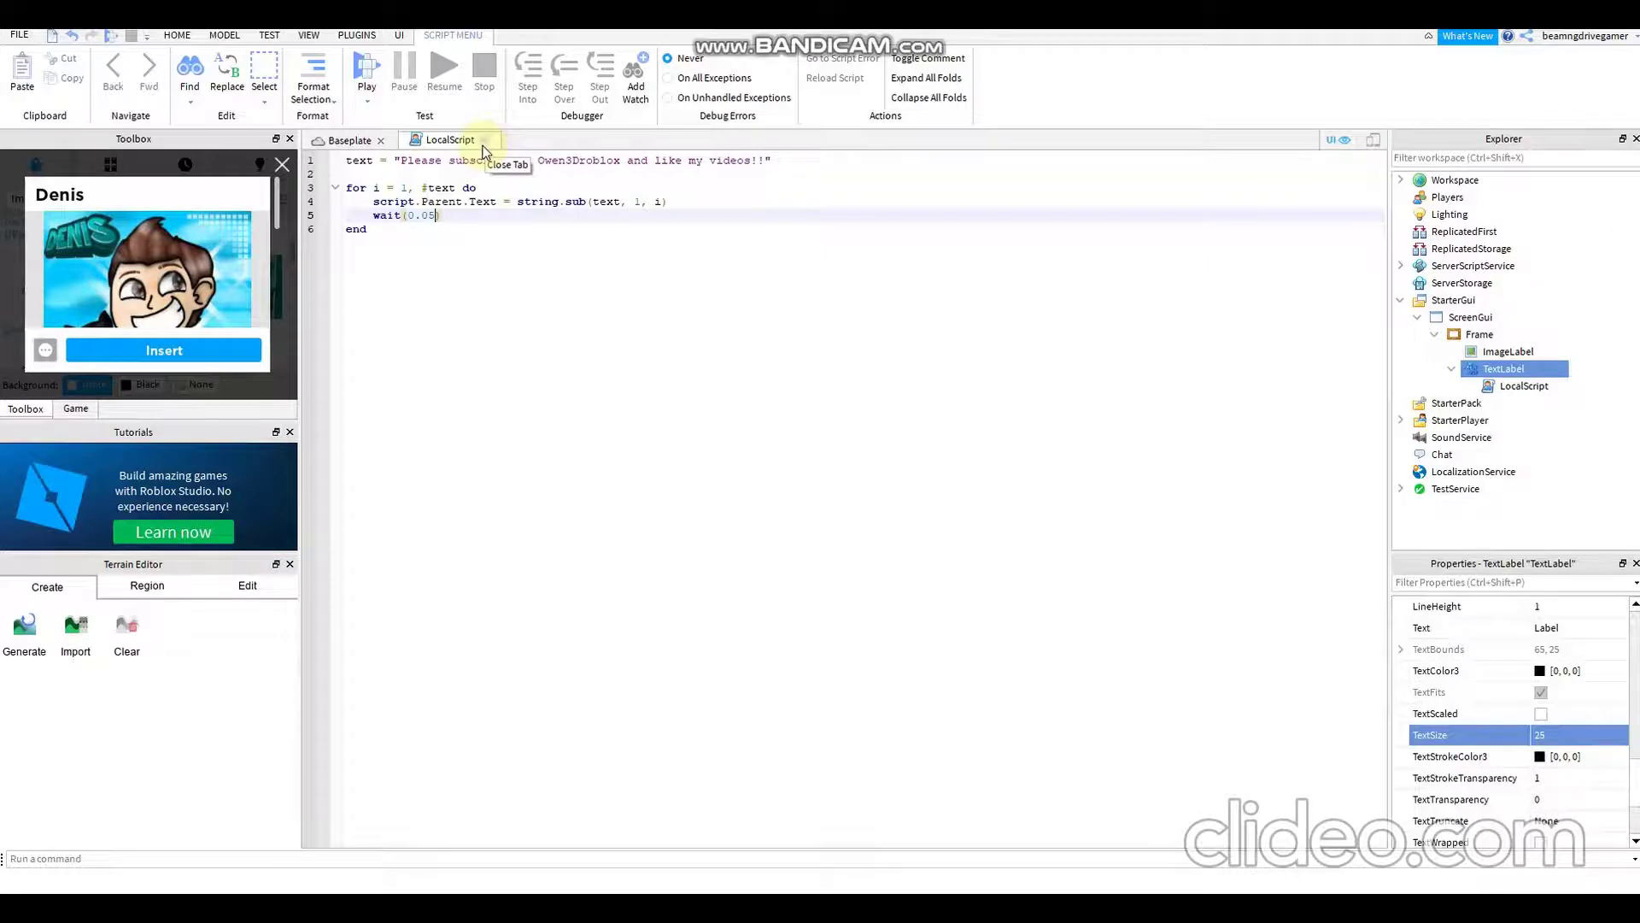
Step: Close the LocalScript and playtest the dialog to watch the message type out, then stop
{"action": "left_click", "coordinate": [483, 147]}
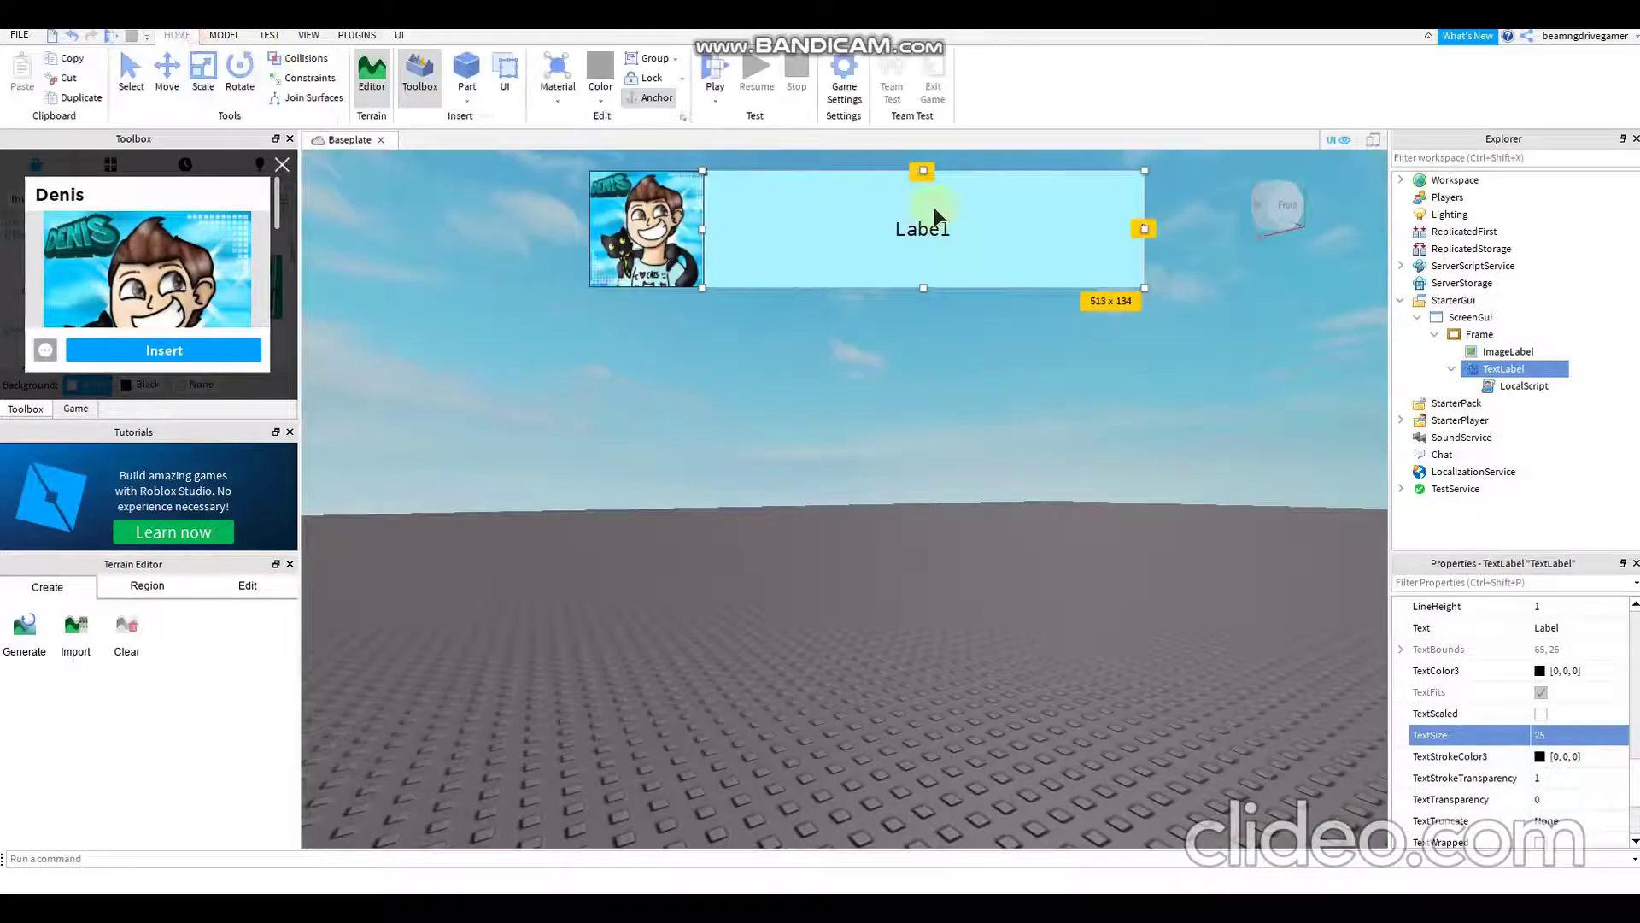
{"action": "left_click", "coordinate": [714, 77]}
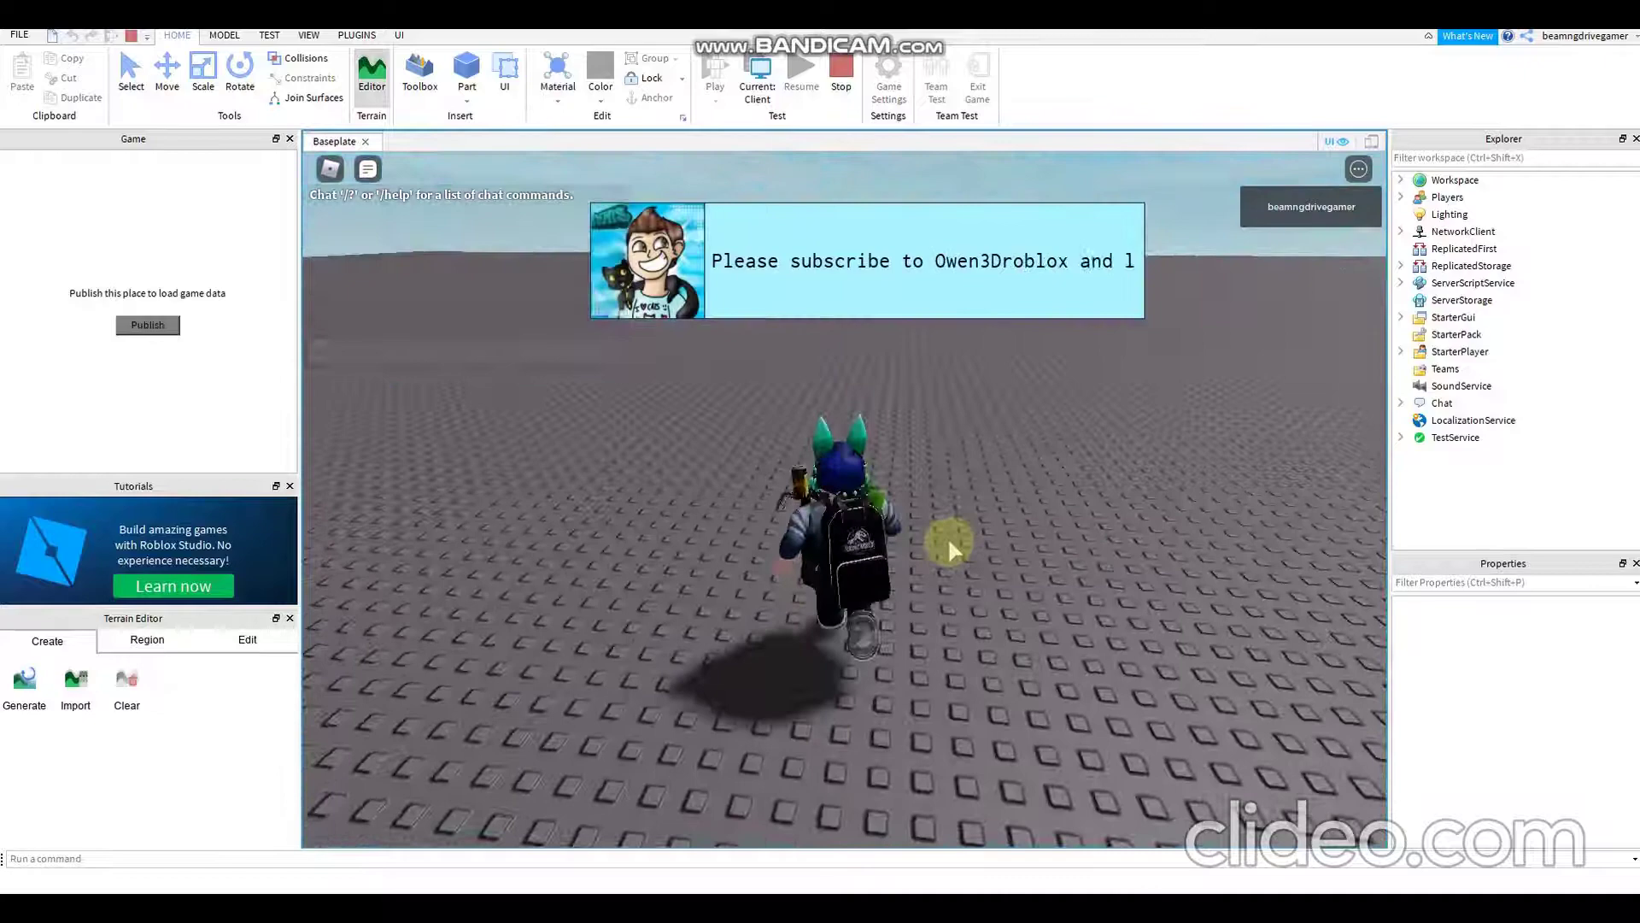
{"action": "left_click", "coordinate": [841, 77]}
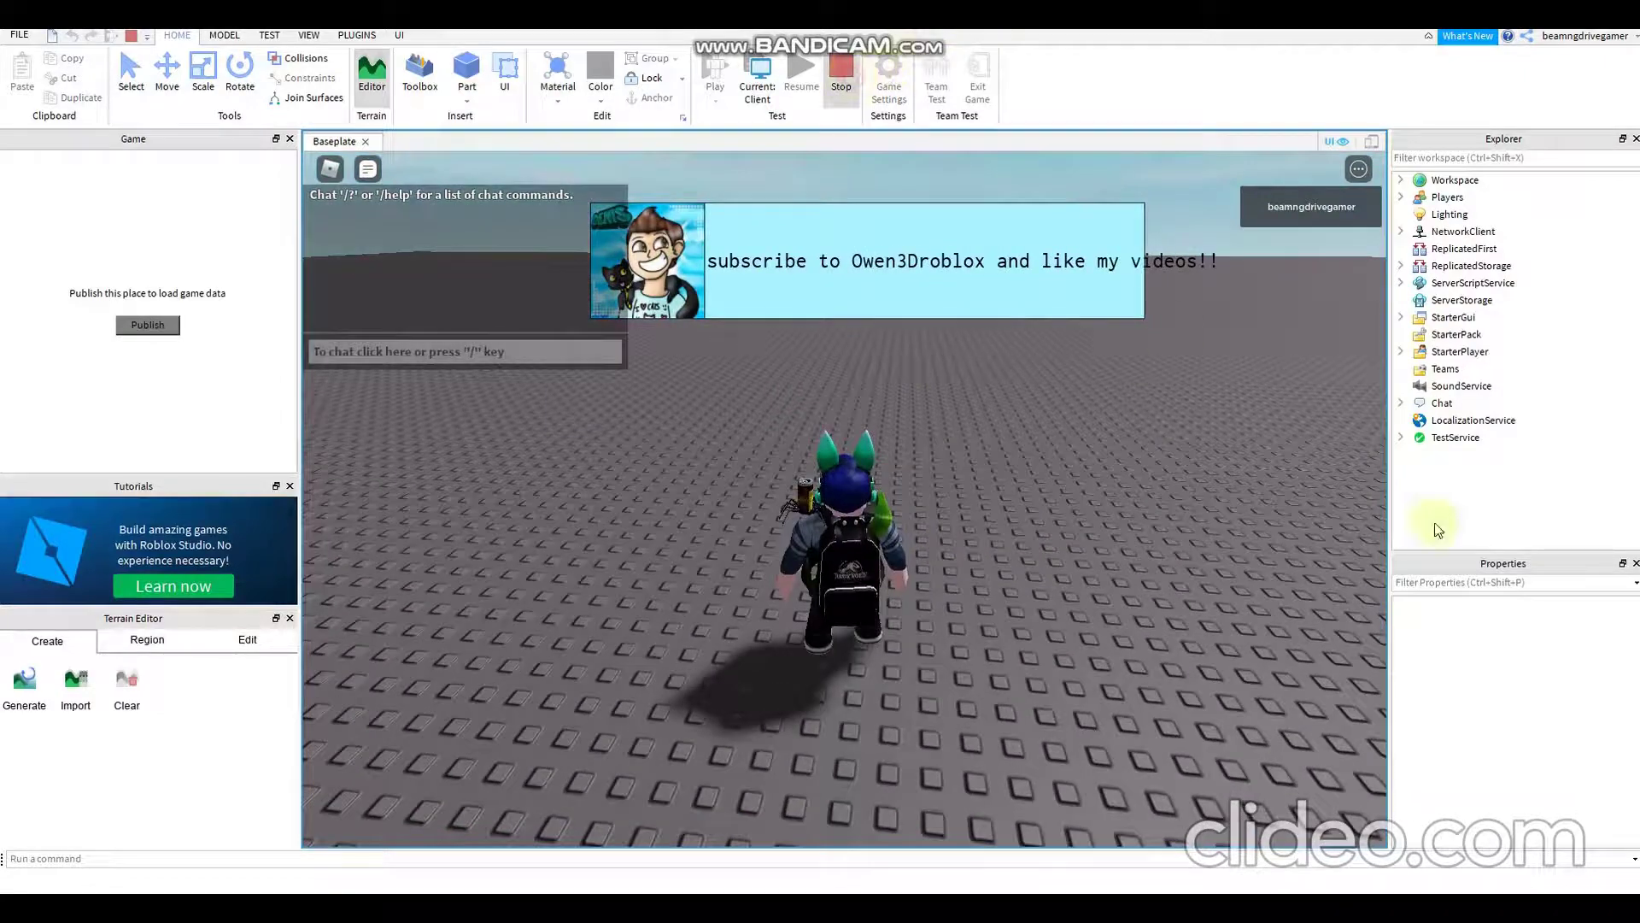
Step: Set the TextLabel's TextSize to 20 and start a new playtest to check the message fits
{"action": "left_click_drag", "start_coordinate": [1505, 387], "coordinate": [1503, 369]}
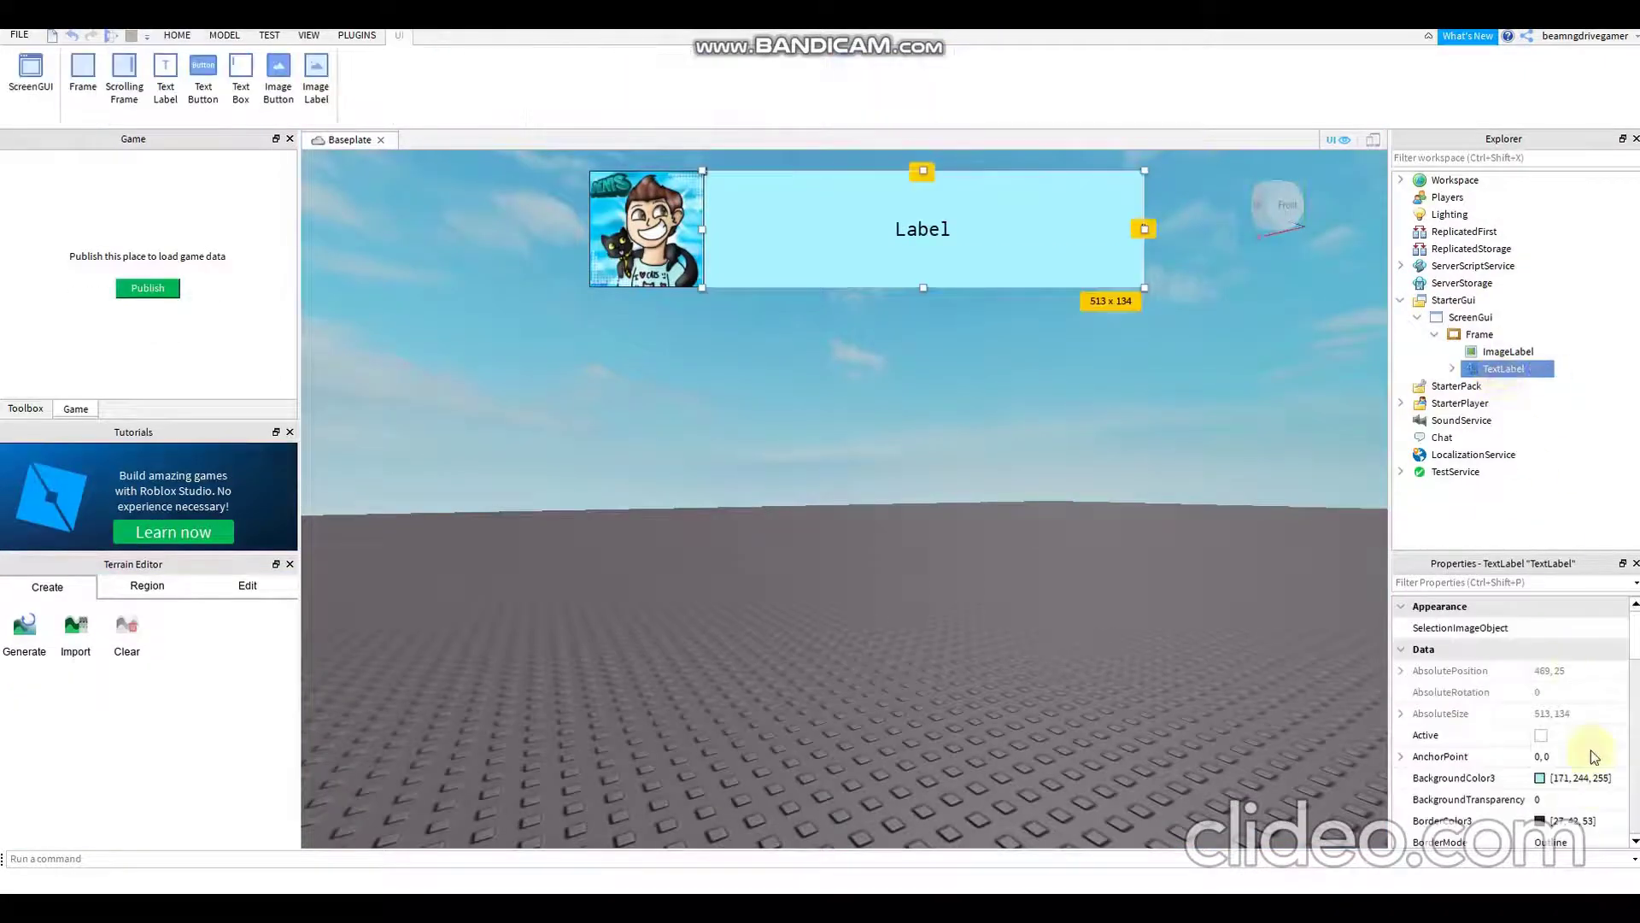
{"action": "scroll", "coordinate": [1580, 777], "scroll_direction": "down", "scroll_amount": 10}
{"action": "left_click", "coordinate": [1557, 733]}
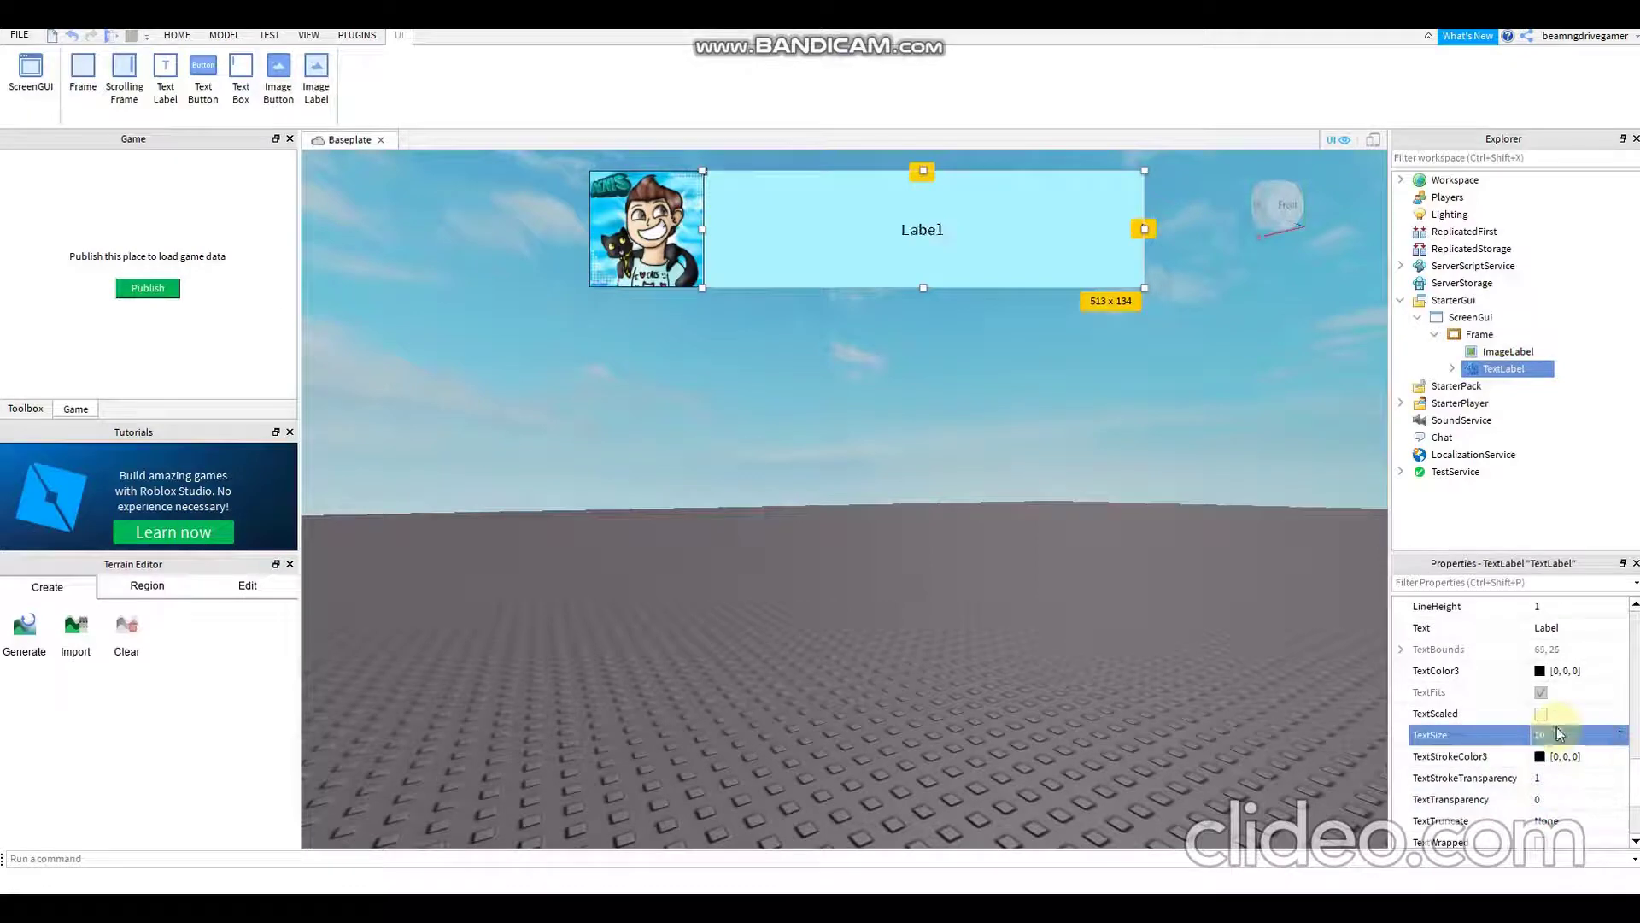
{"action": "left_click", "coordinate": [177, 35]}
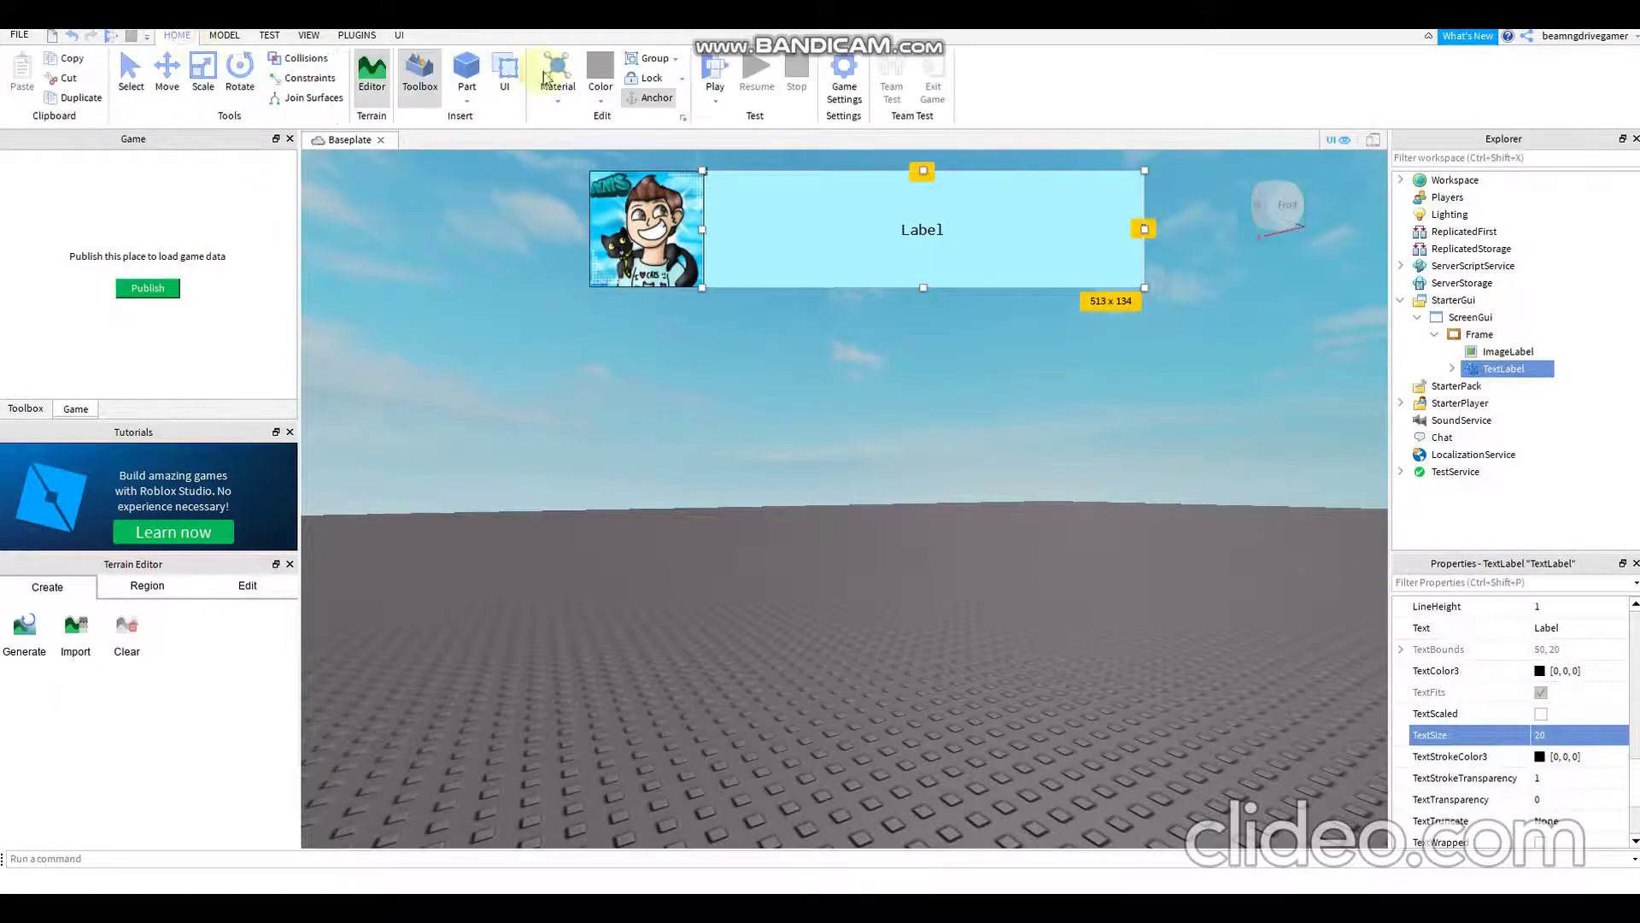
{"action": "left_click", "coordinate": [715, 69]}
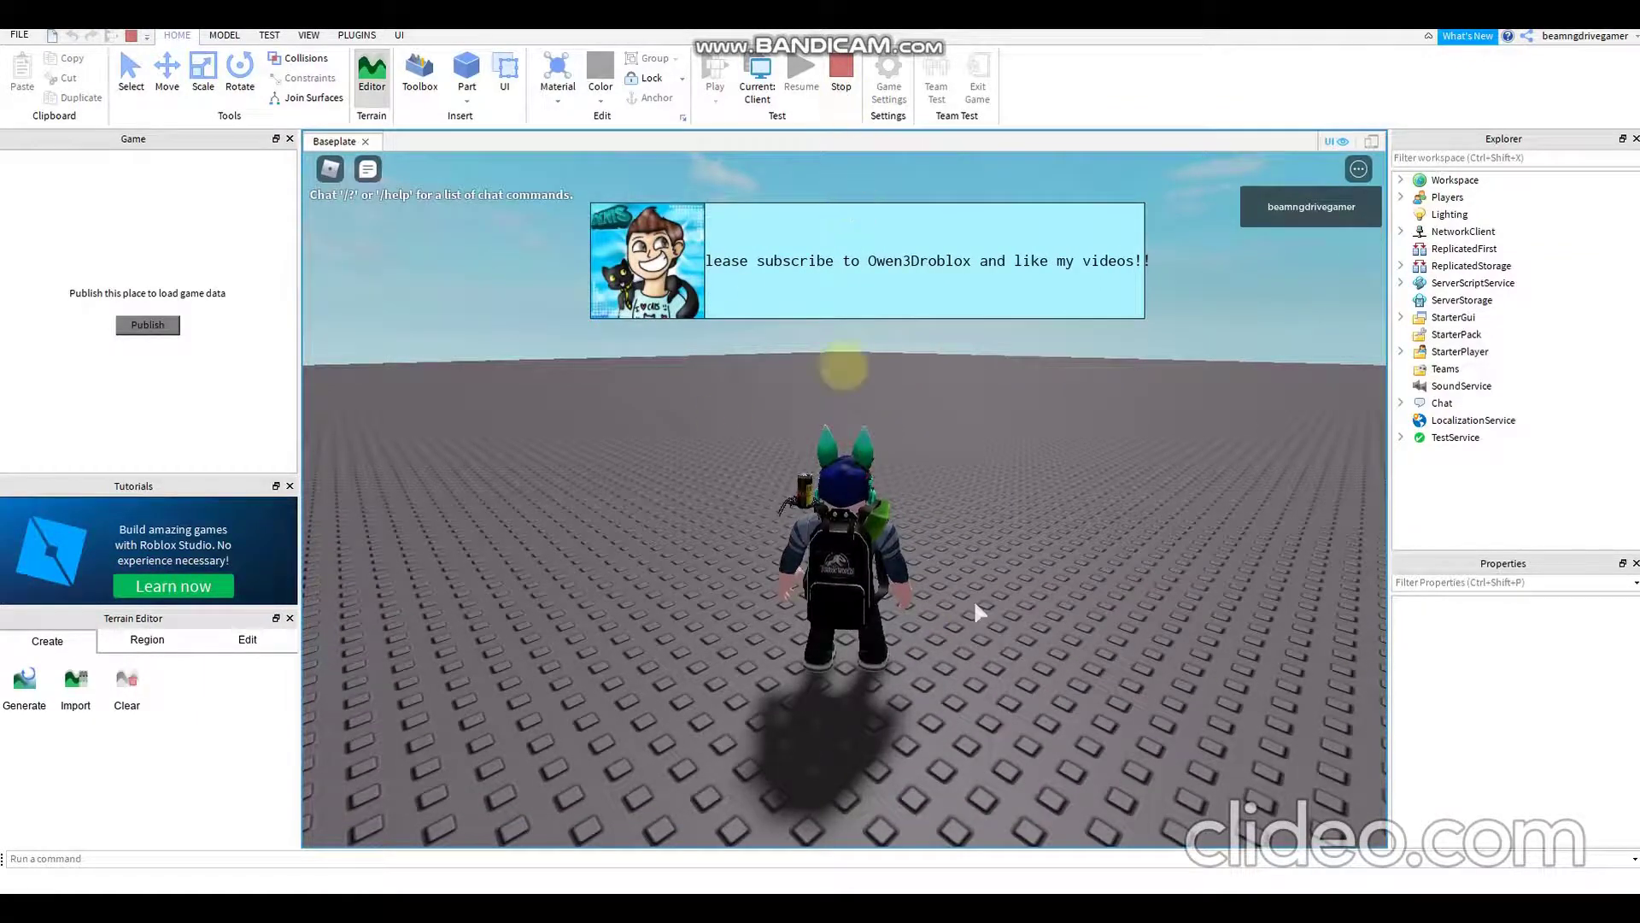
Step: Stop the playtest and drag the Frame's right edge outward to widen the dialog
{"action": "left_click", "coordinate": [856, 77]}
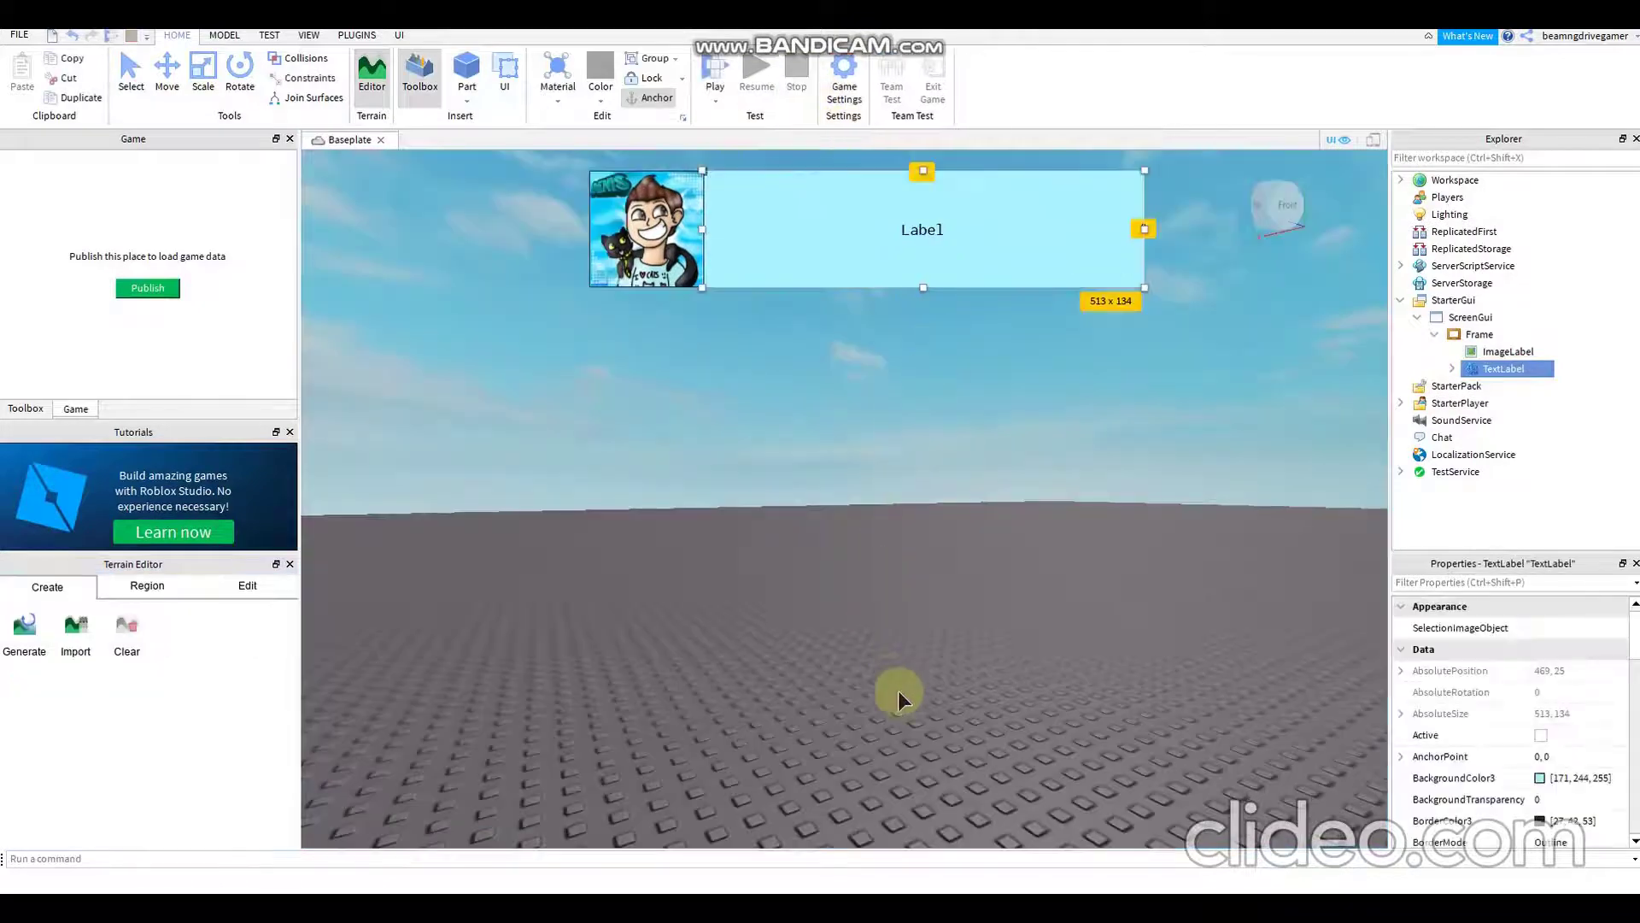
{"action": "left_click", "coordinate": [686, 353]}
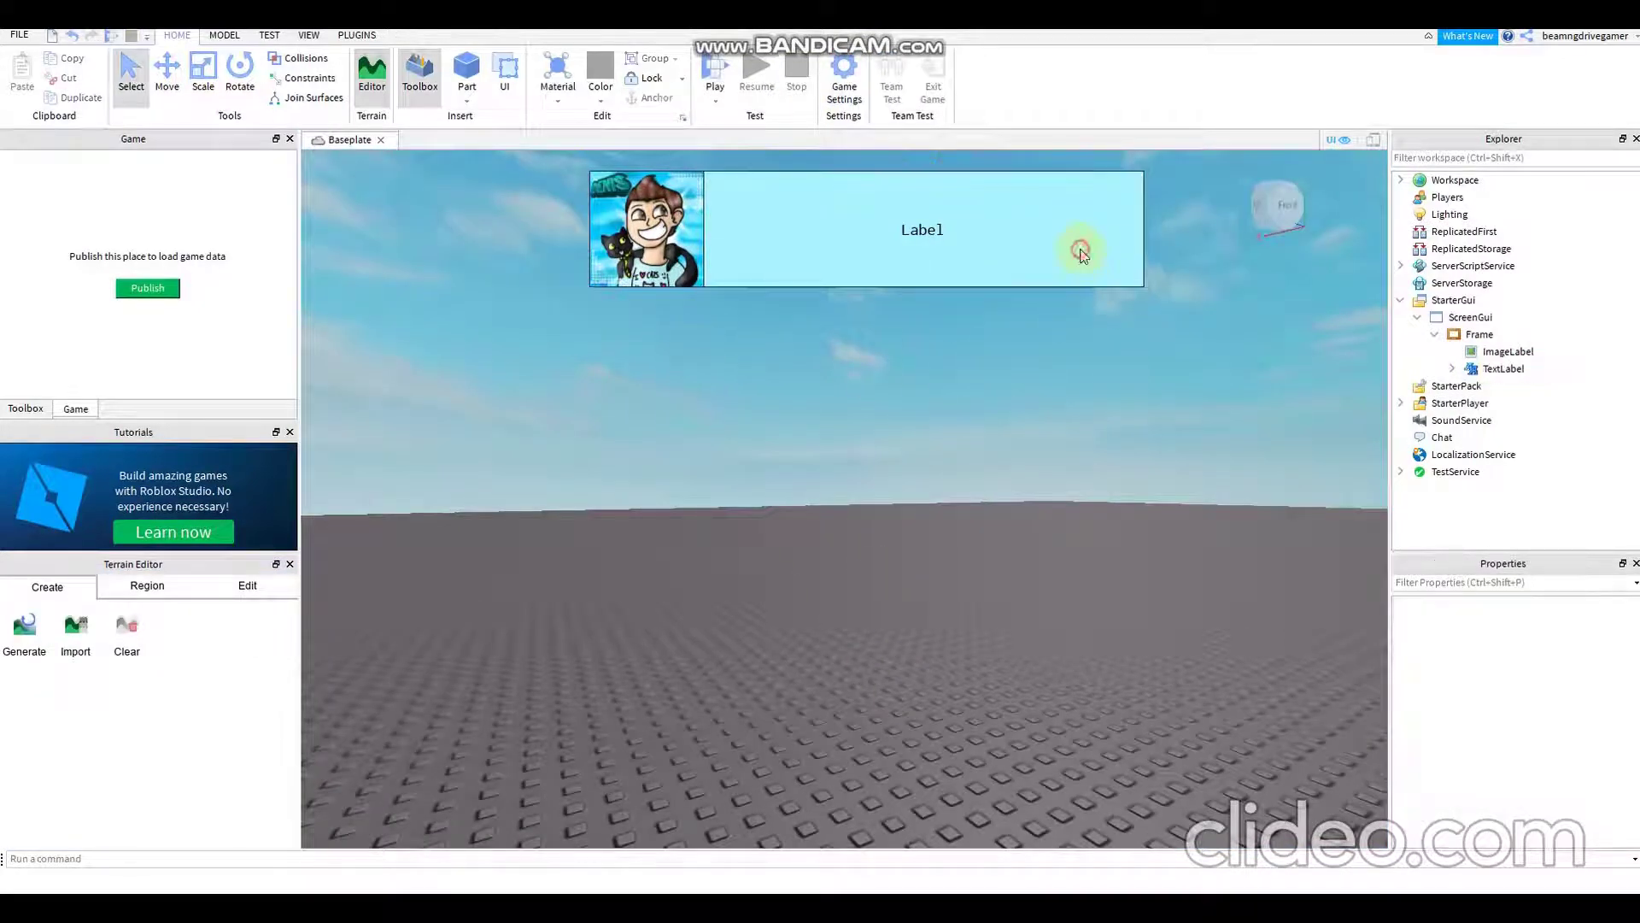
{"action": "left_click", "coordinate": [1478, 334]}
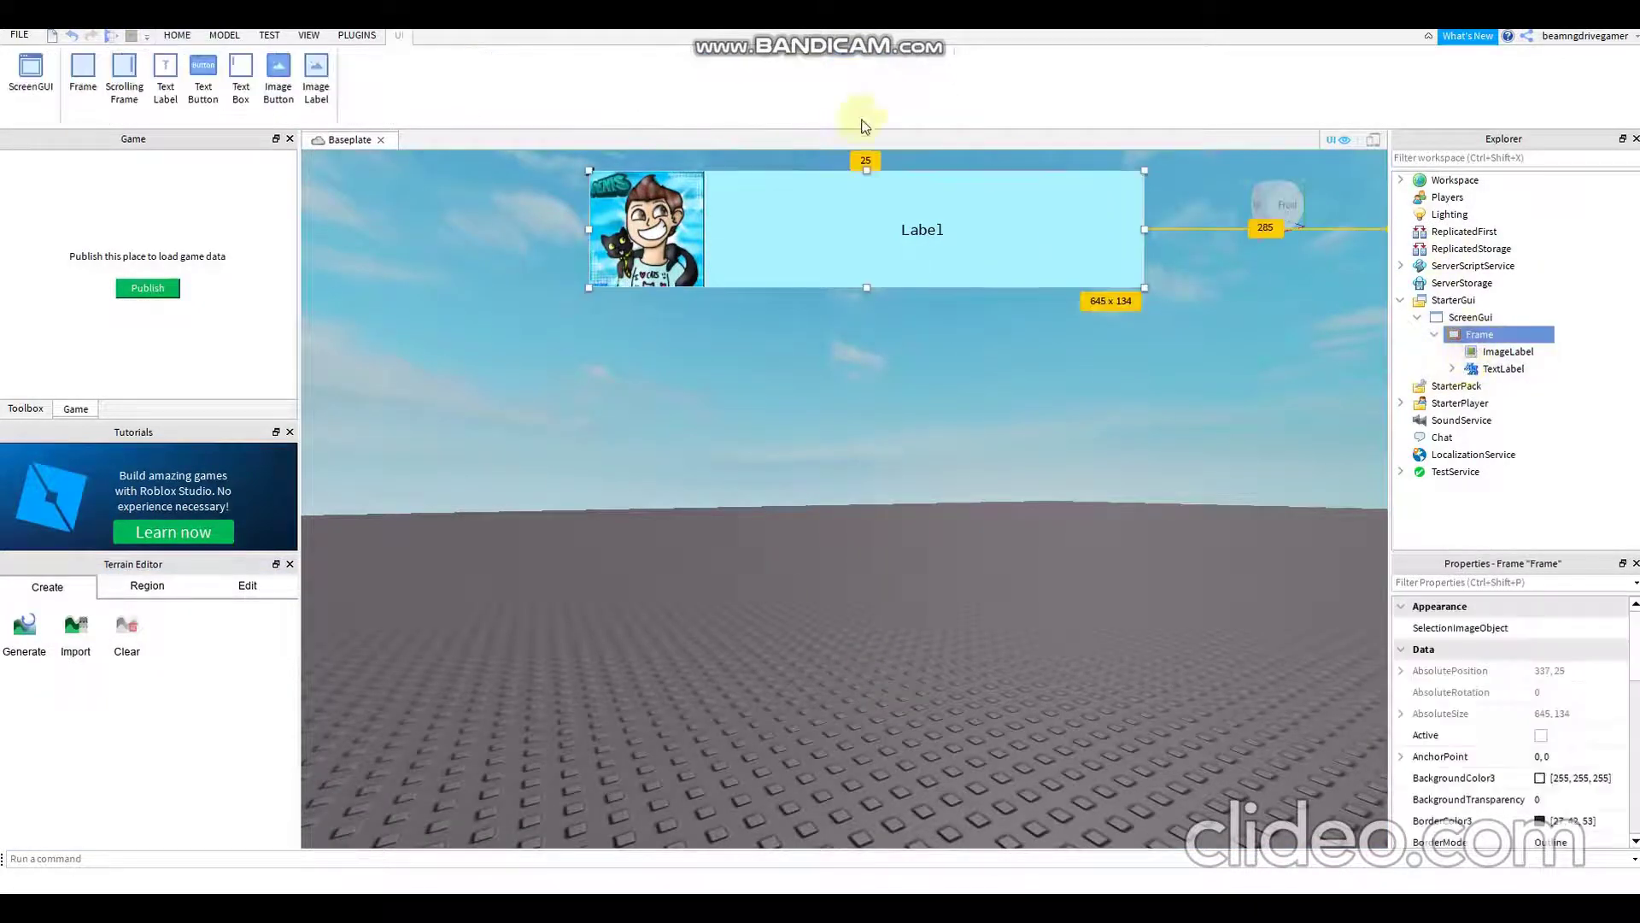
{"action": "left_click_drag", "start_coordinate": [1145, 230], "coordinate": [1209, 229]}
{"action": "left_click", "coordinate": [1102, 245]}
{"action": "left_click", "coordinate": [1124, 361]}
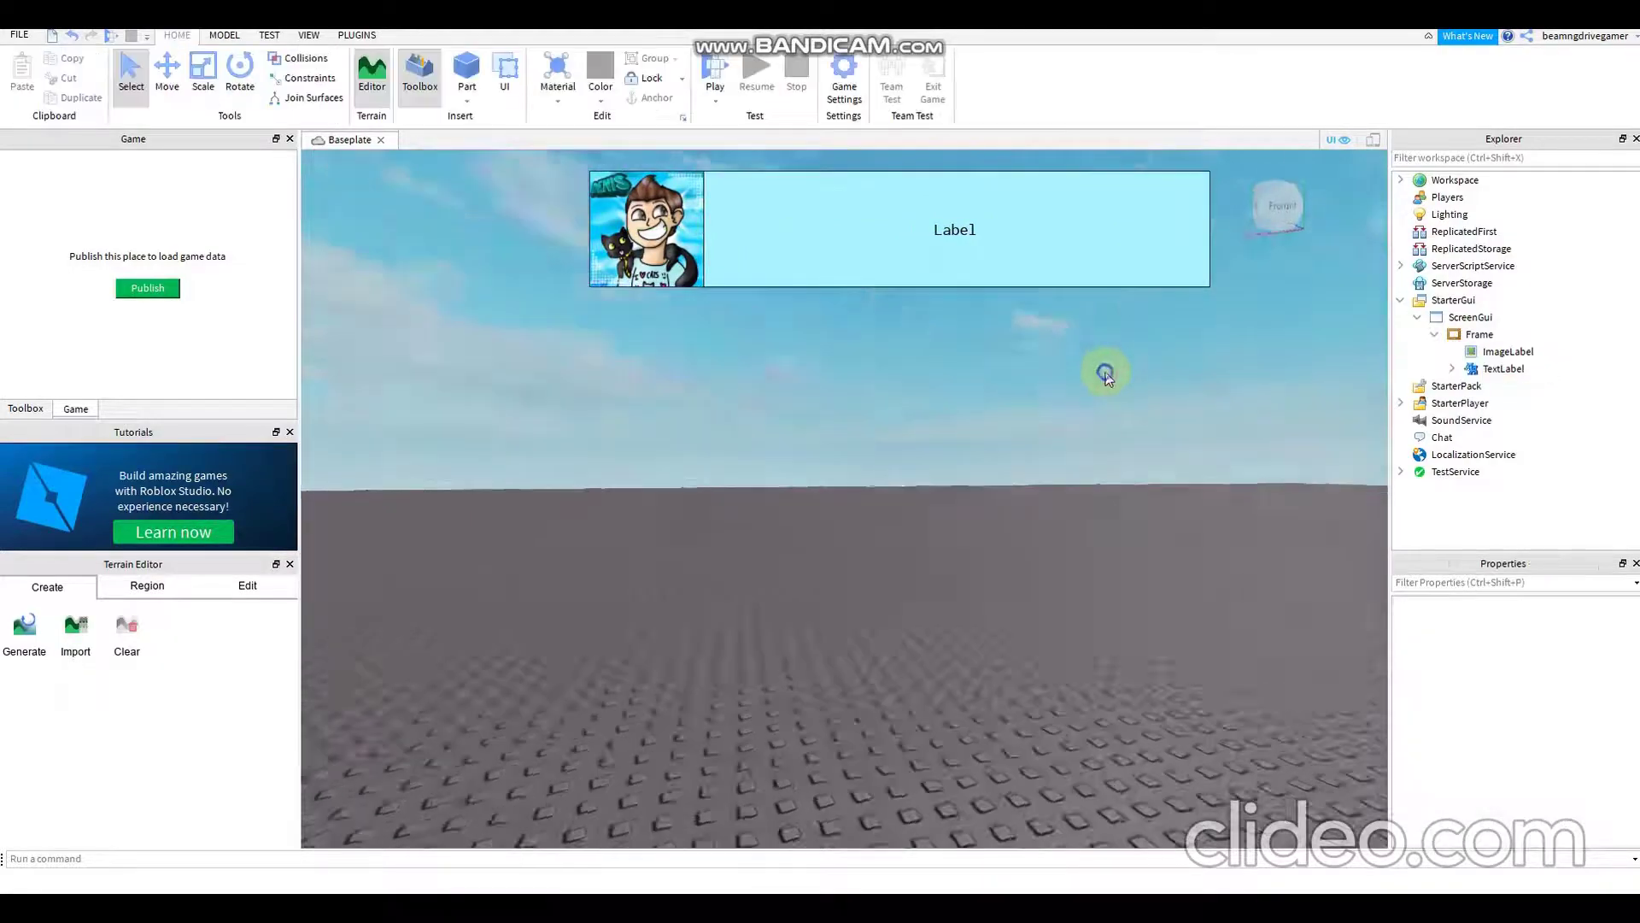
{"action": "right_click_drag", "start_coordinate": [1106, 371], "coordinate": [1064, 380]}
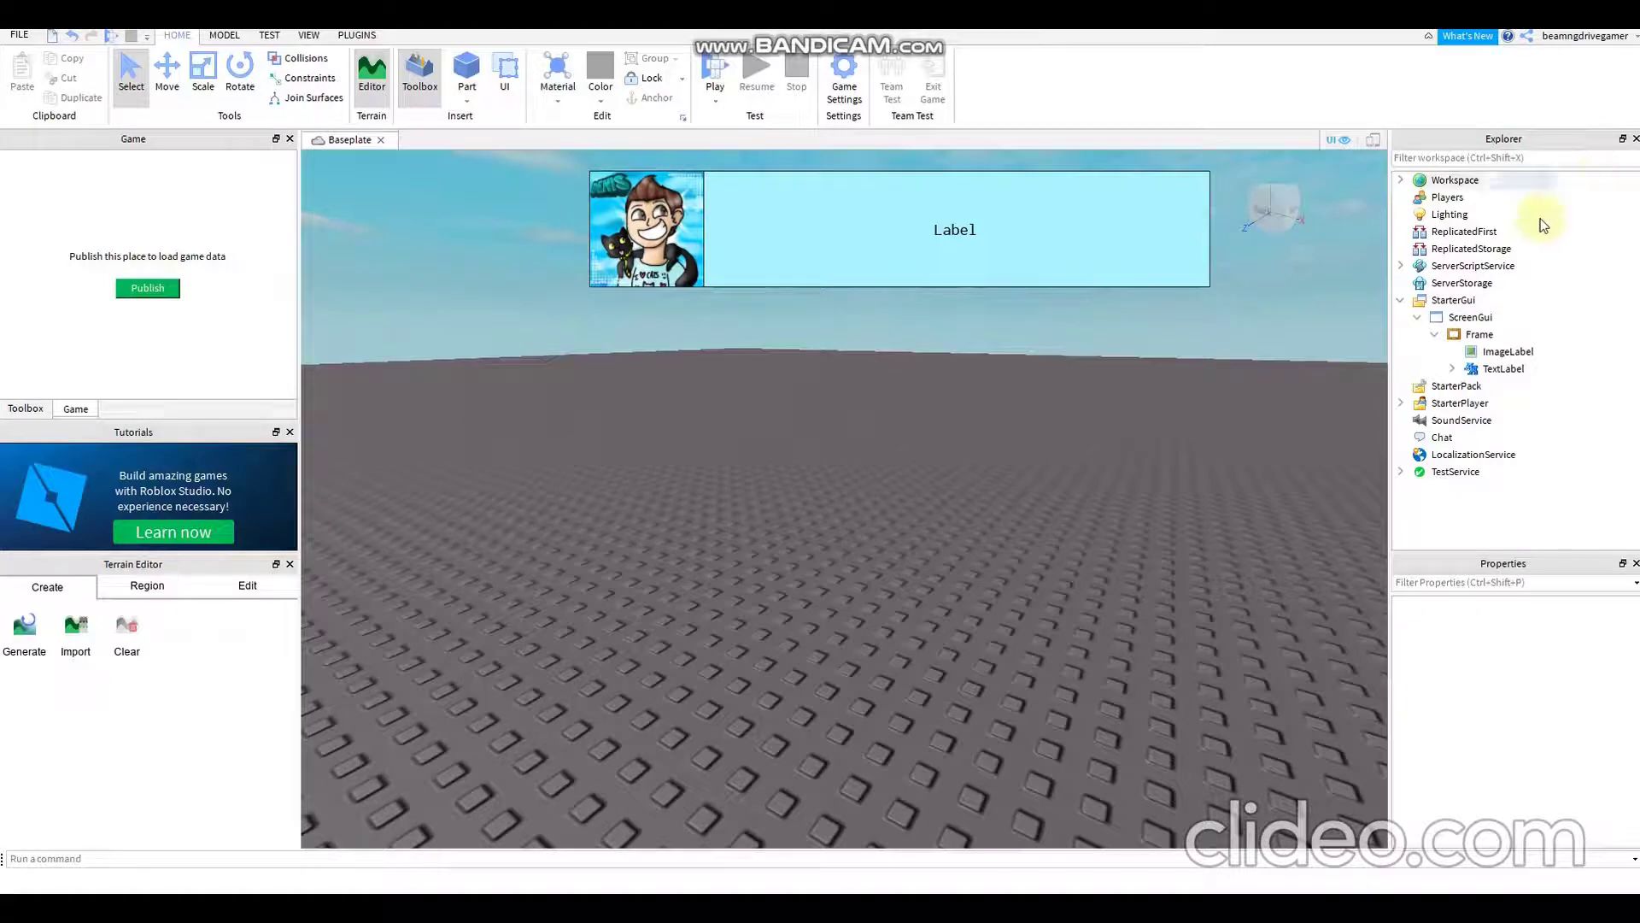
Step: Collapse the ScreenGui branch in the Explorer hierarchy
{"action": "right_click_drag", "start_coordinate": [856, 551], "coordinate": [882, 480]}
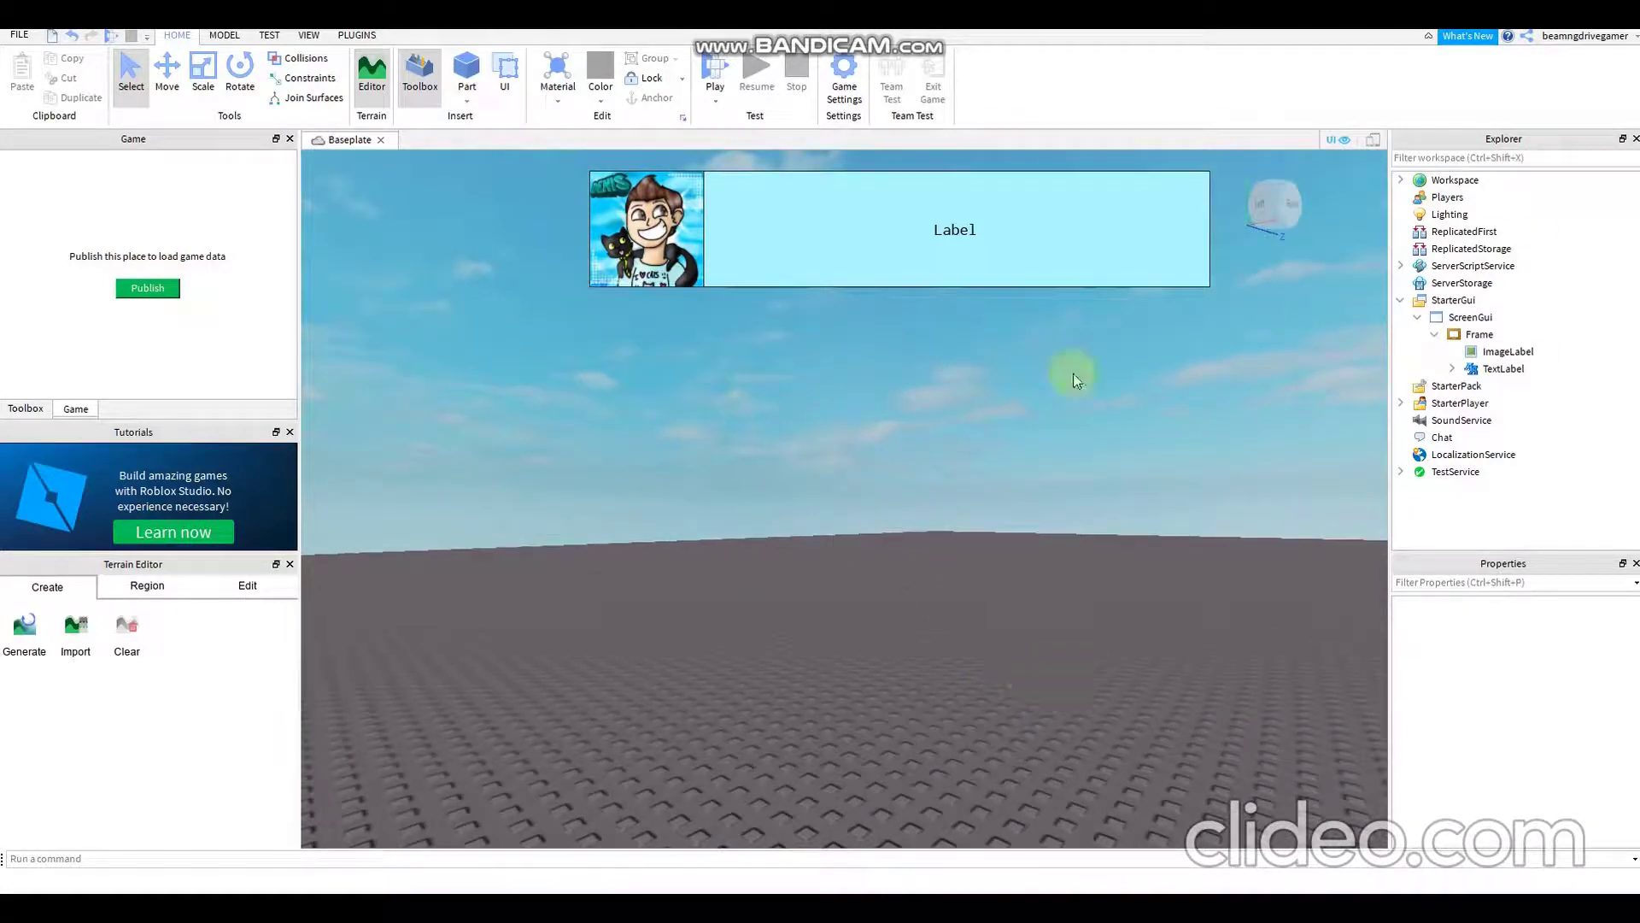
{"action": "left_click", "coordinate": [1469, 317]}
{"action": "left_click", "coordinate": [1417, 317]}
Step: Orbit and zoom the camera around the baseplate to view the finished dialog
{"action": "right_click_drag", "start_coordinate": [859, 429], "coordinate": [874, 432]}
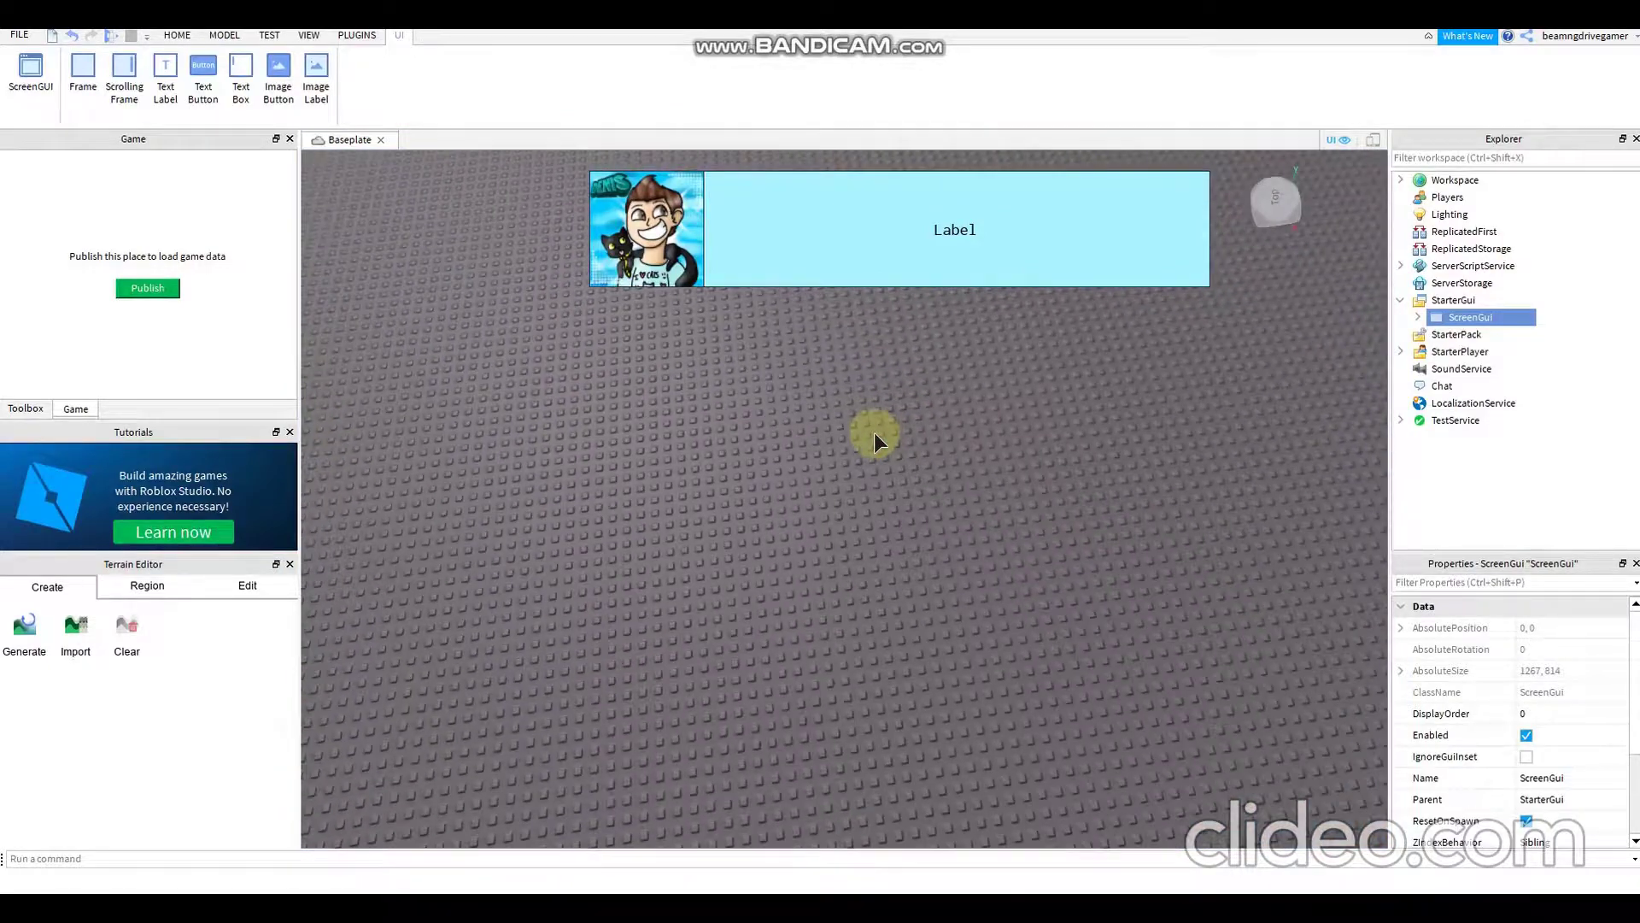
{"action": "scroll", "coordinate": [874, 432], "scroll_direction": "up", "scroll_amount": 5}
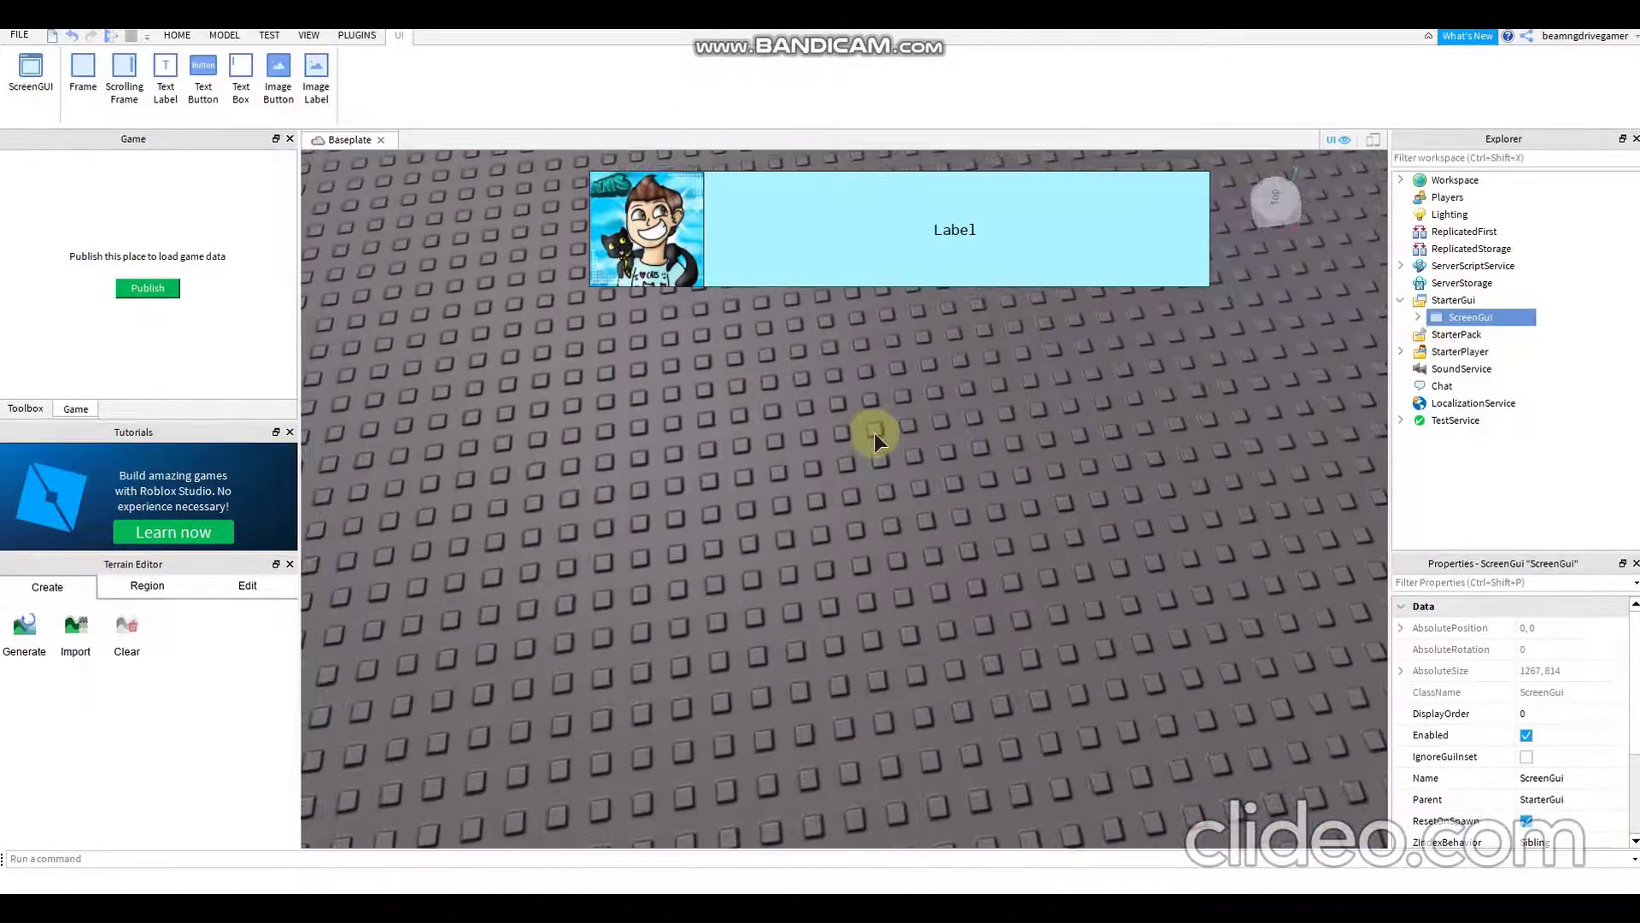
{"action": "scroll", "coordinate": [874, 432], "scroll_direction": "up", "scroll_amount": 4}
{"action": "right_click_drag", "start_coordinate": [874, 432], "coordinate": [1002, 454]}
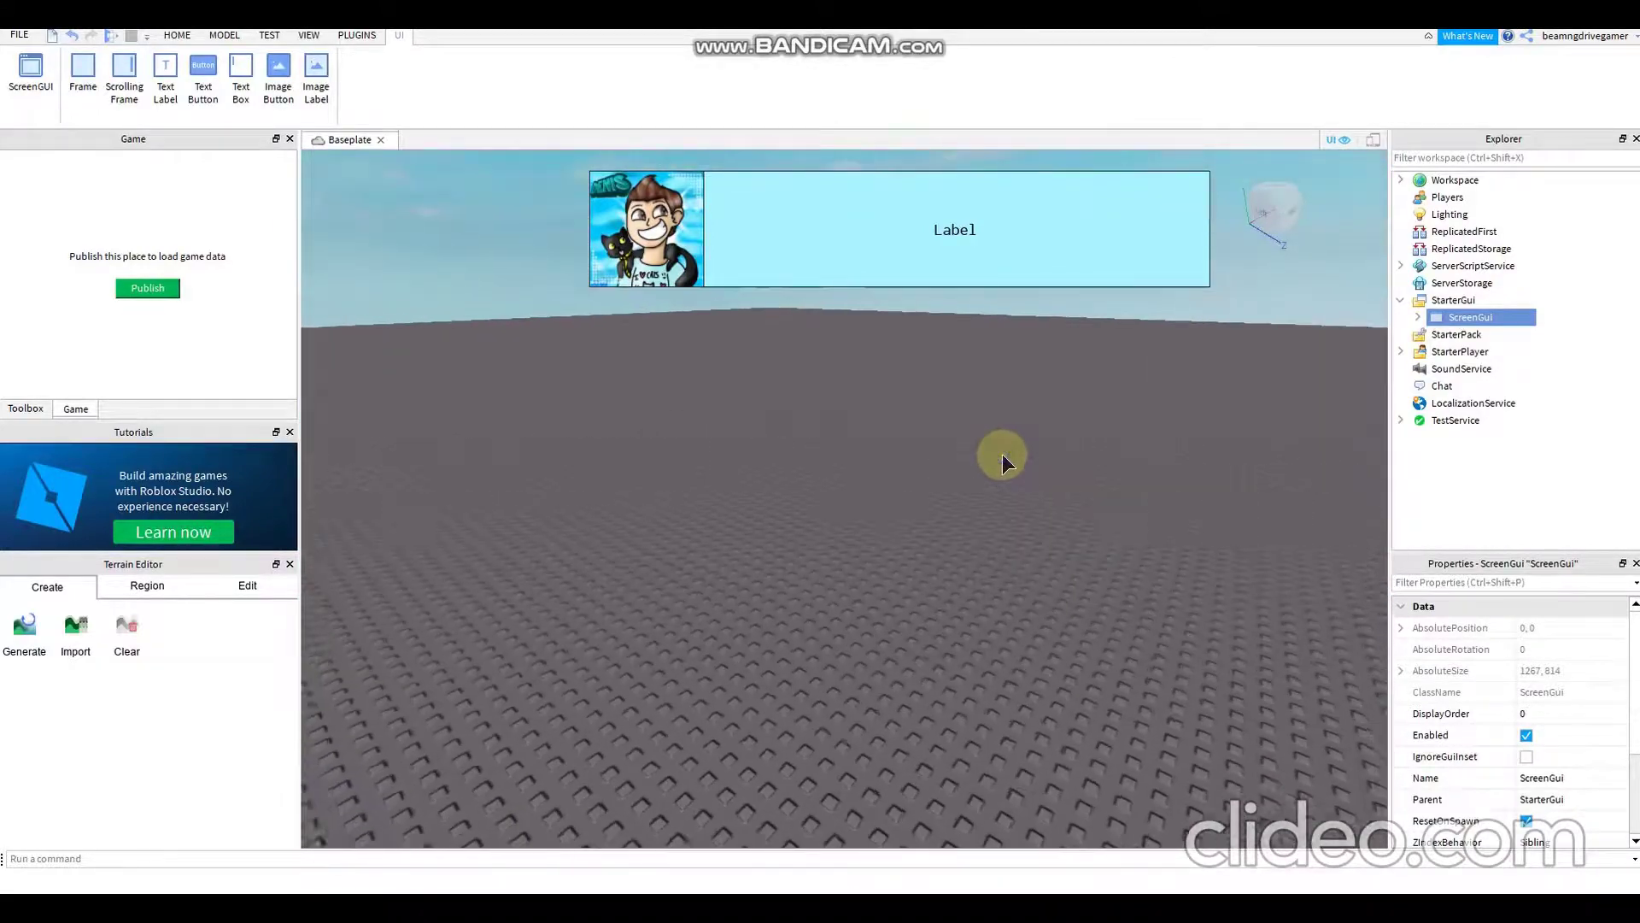
{"action": "scroll", "coordinate": [1002, 454], "scroll_direction": "up", "scroll_amount": 2}
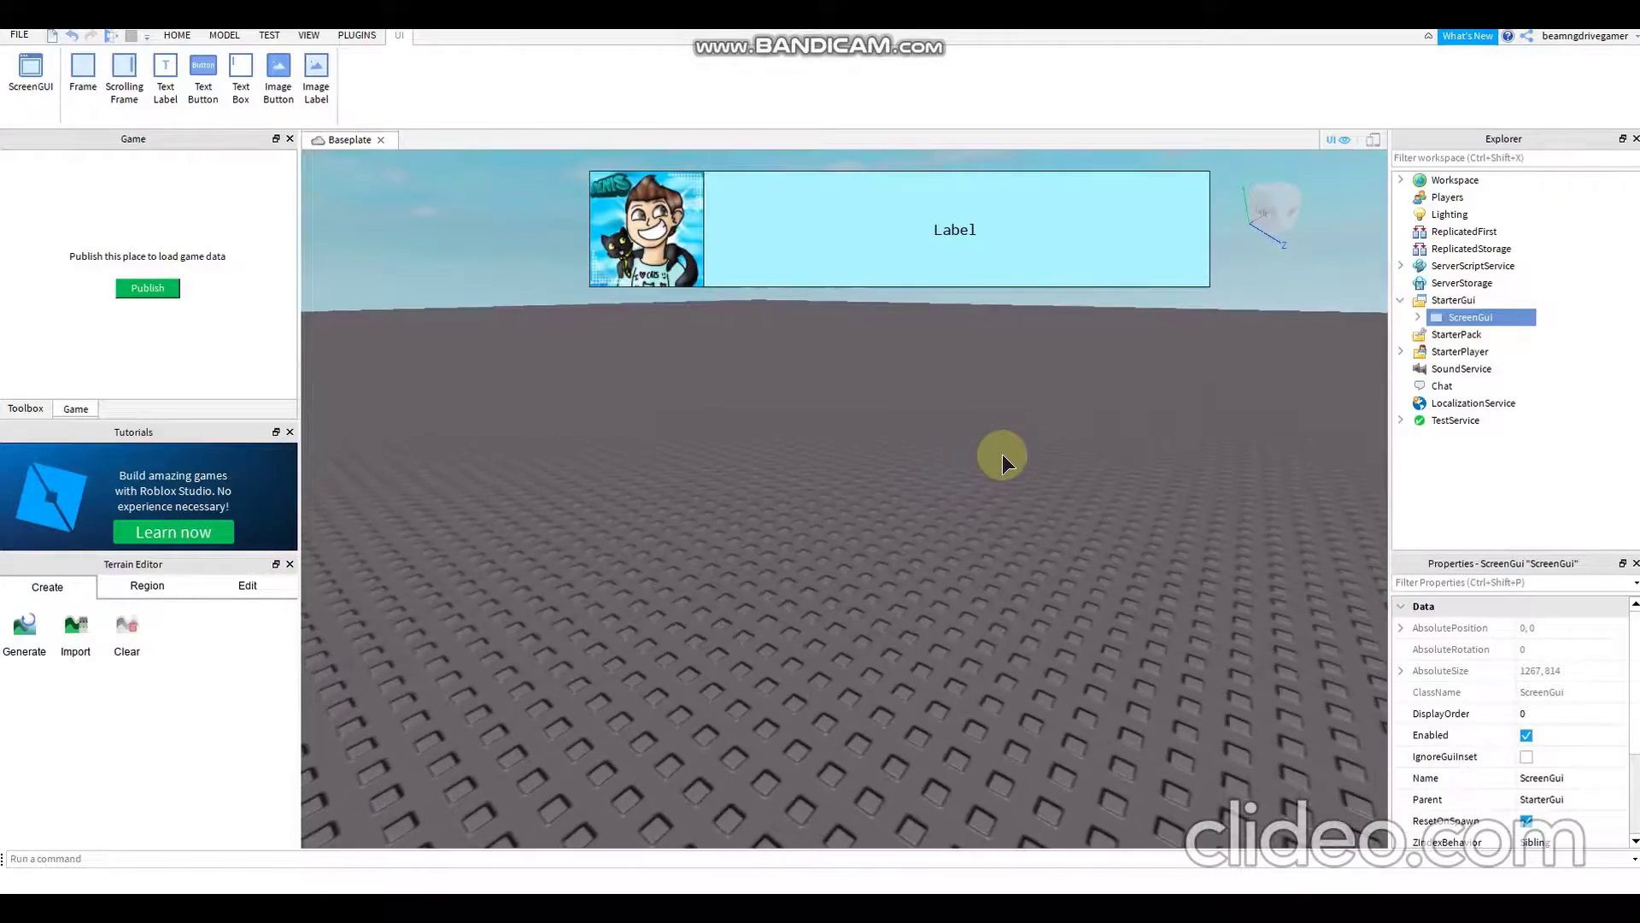
{"action": "scroll", "coordinate": [1002, 453], "scroll_direction": "up", "scroll_amount": 3}
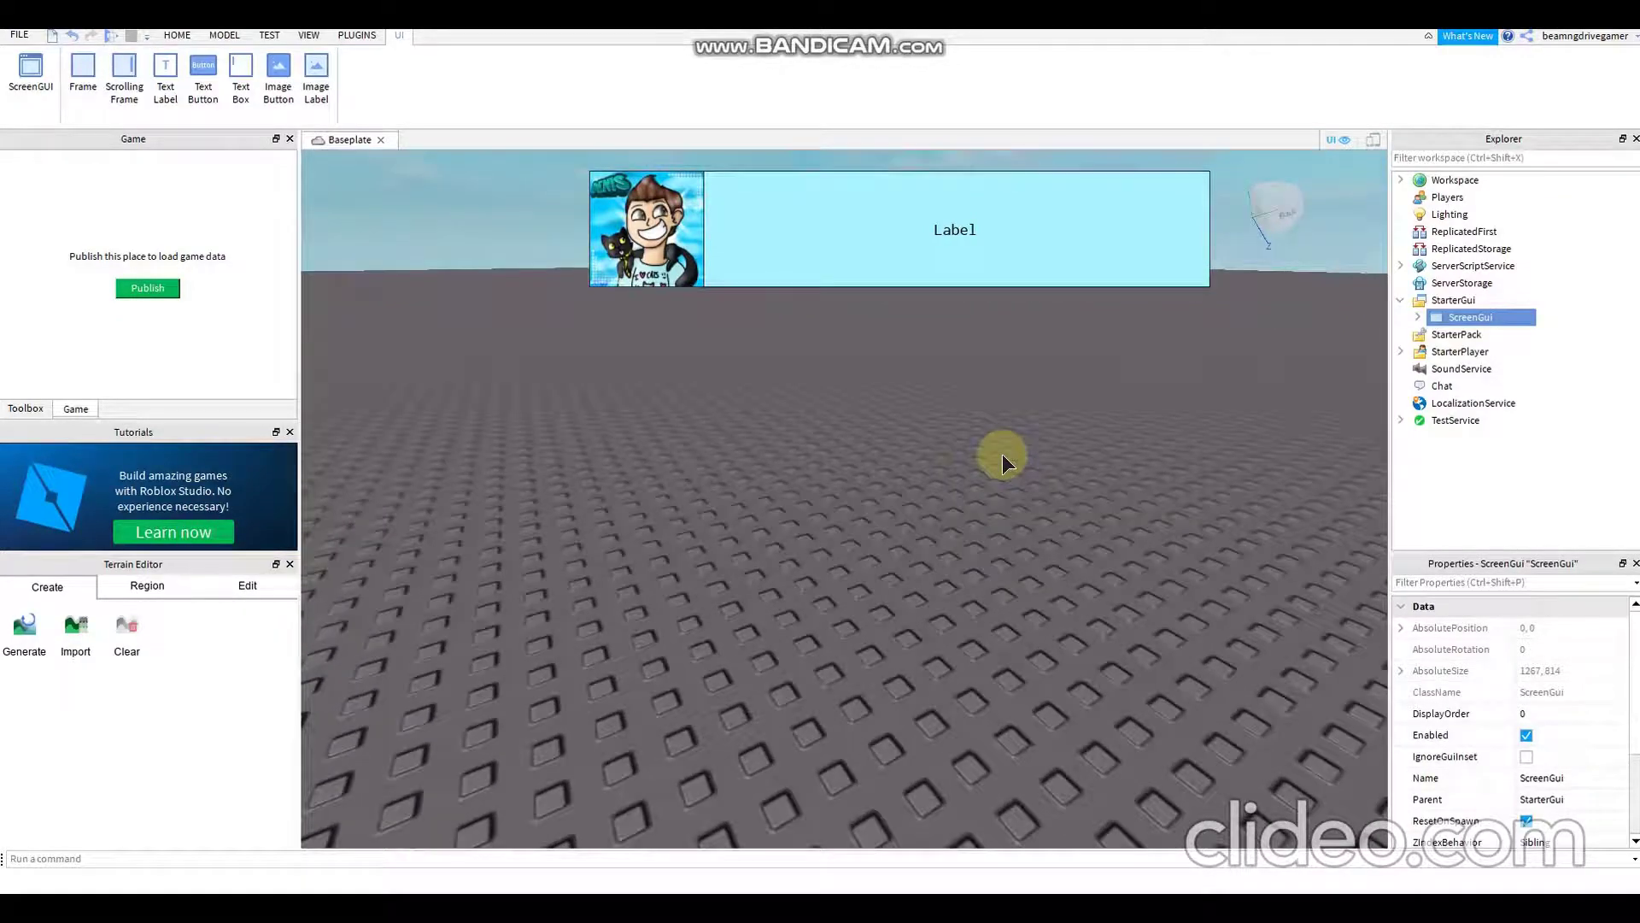
{"action": "scroll", "coordinate": [1002, 454], "scroll_direction": "up", "scroll_amount": 5}
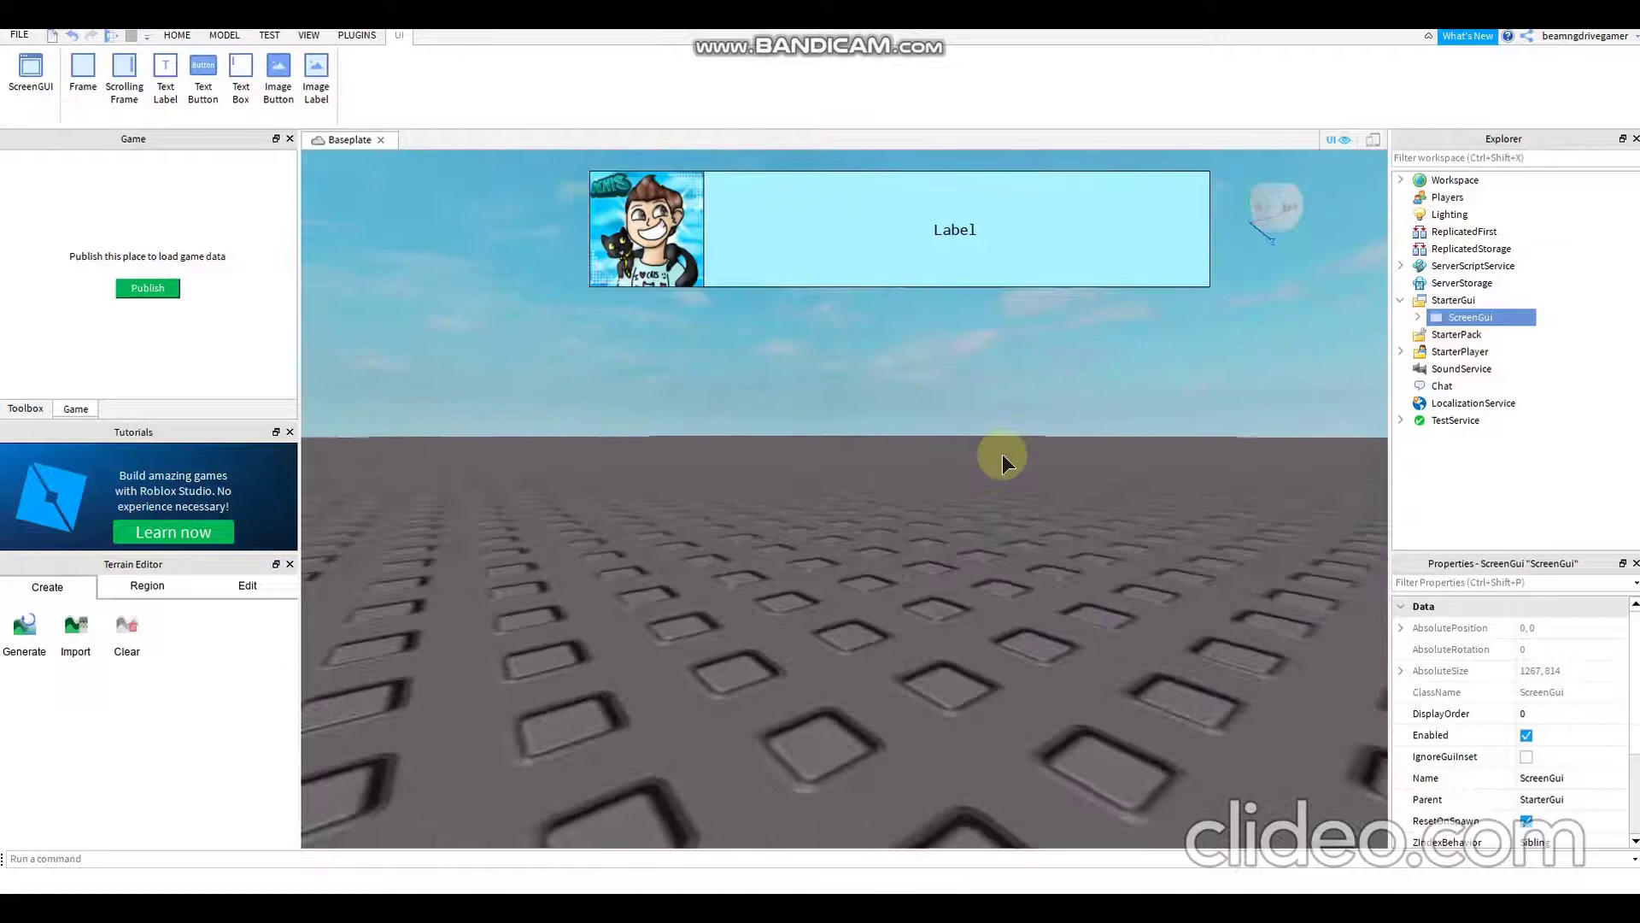
{"action": "scroll", "coordinate": [1002, 453], "scroll_direction": "down", "scroll_amount": 5}
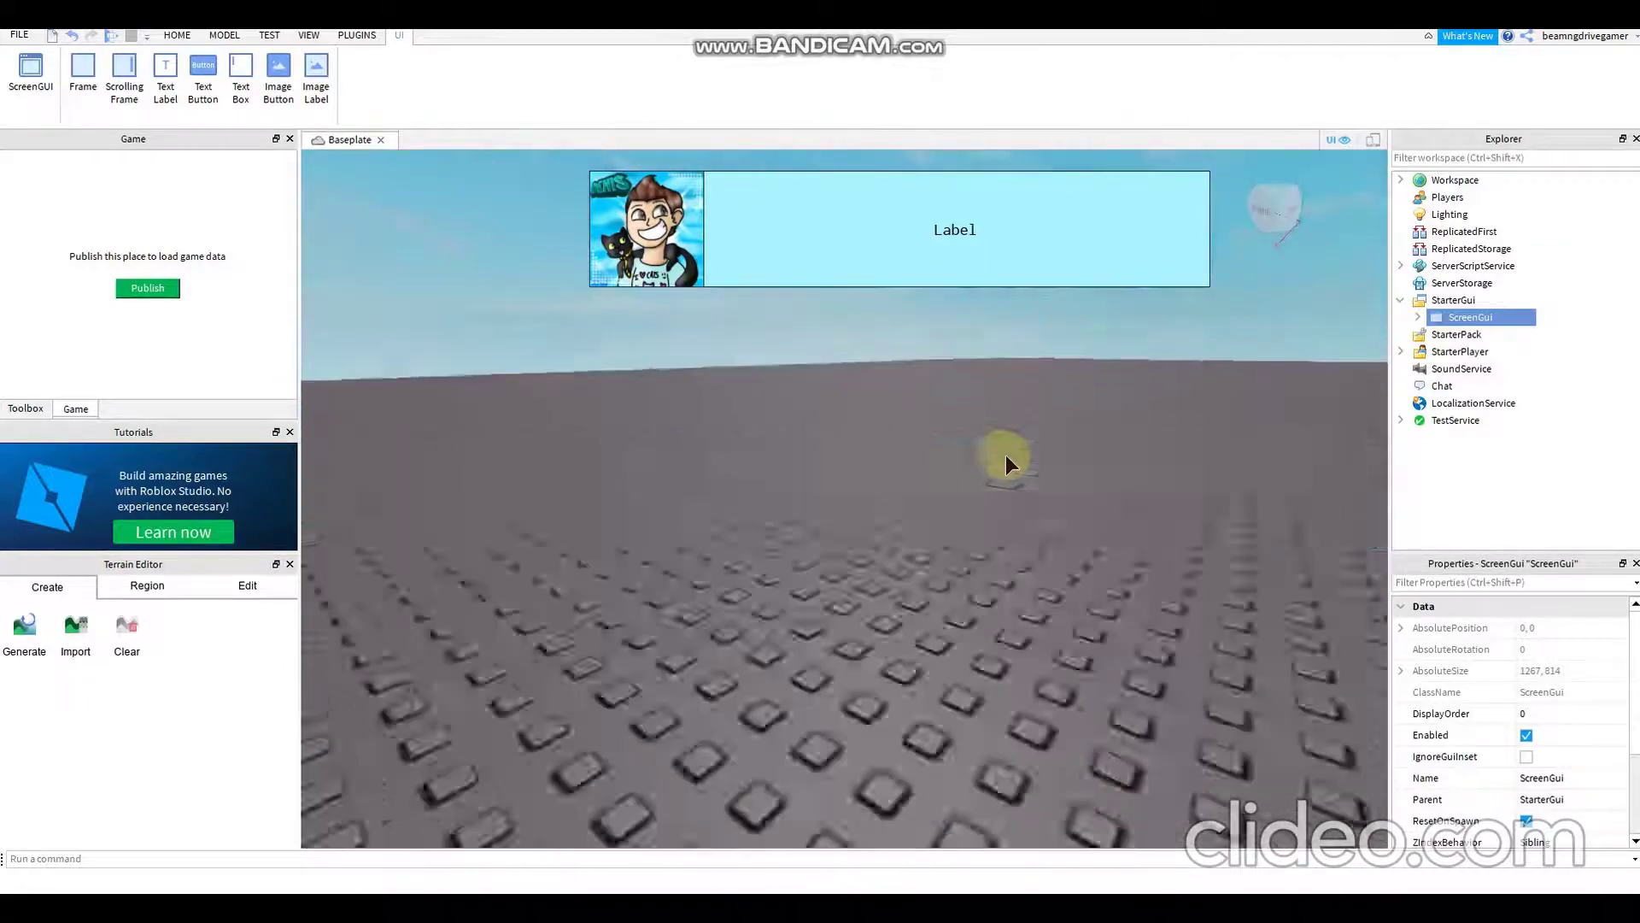
{"action": "scroll", "coordinate": [1006, 457], "scroll_direction": "up", "scroll_amount": 5}
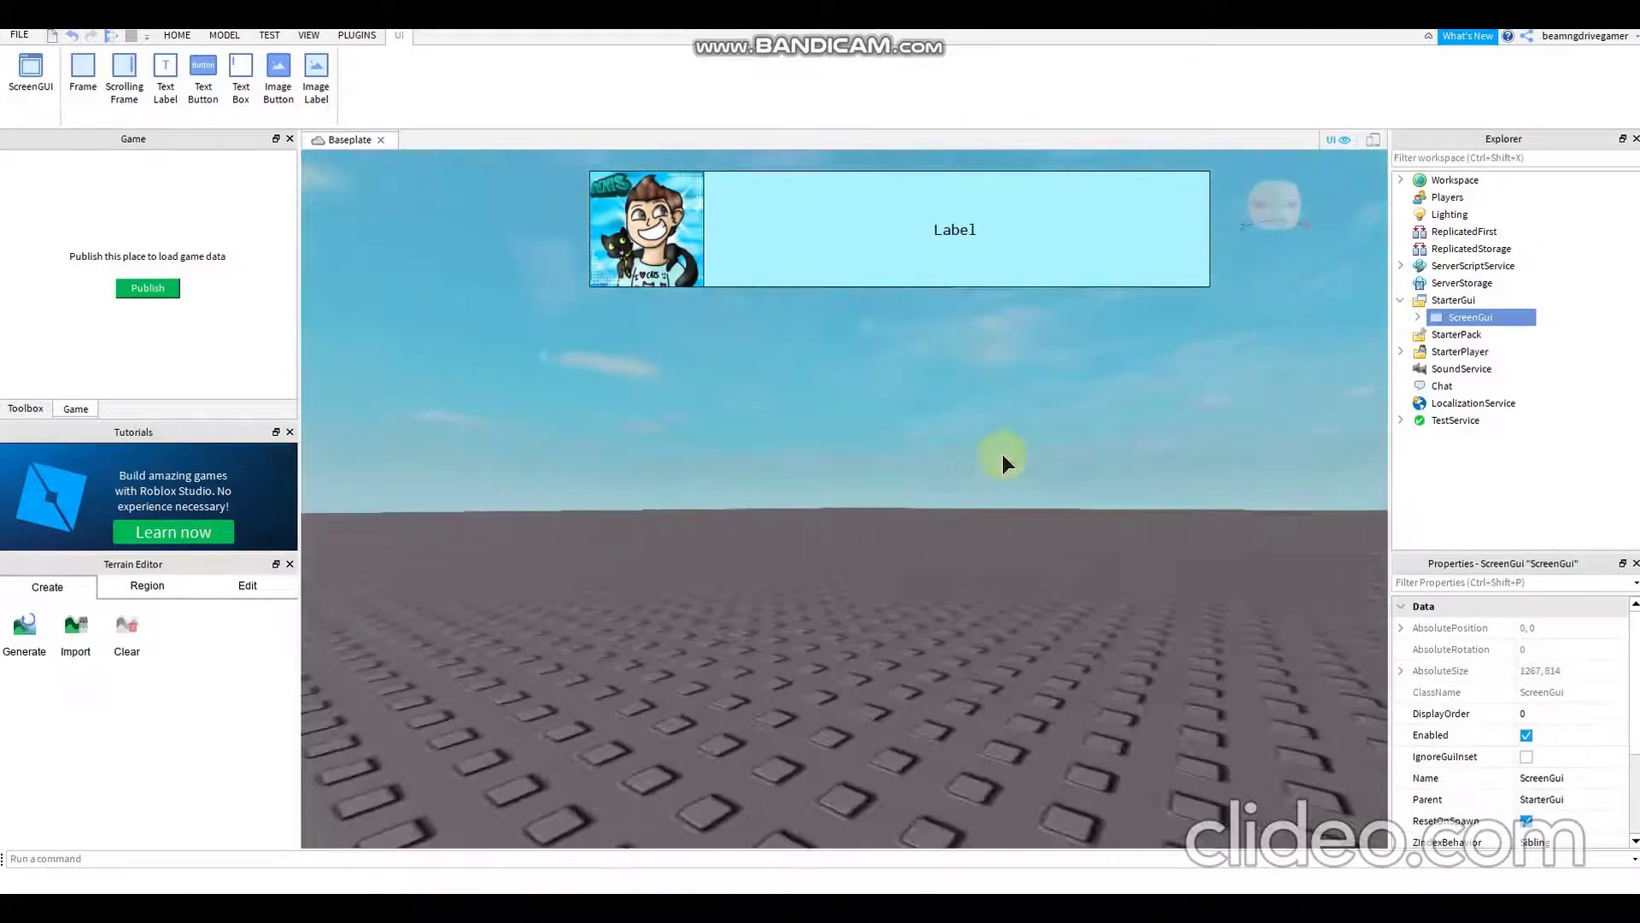
{"action": "right_click_drag", "start_coordinate": [1002, 454], "coordinate": [987, 460]}
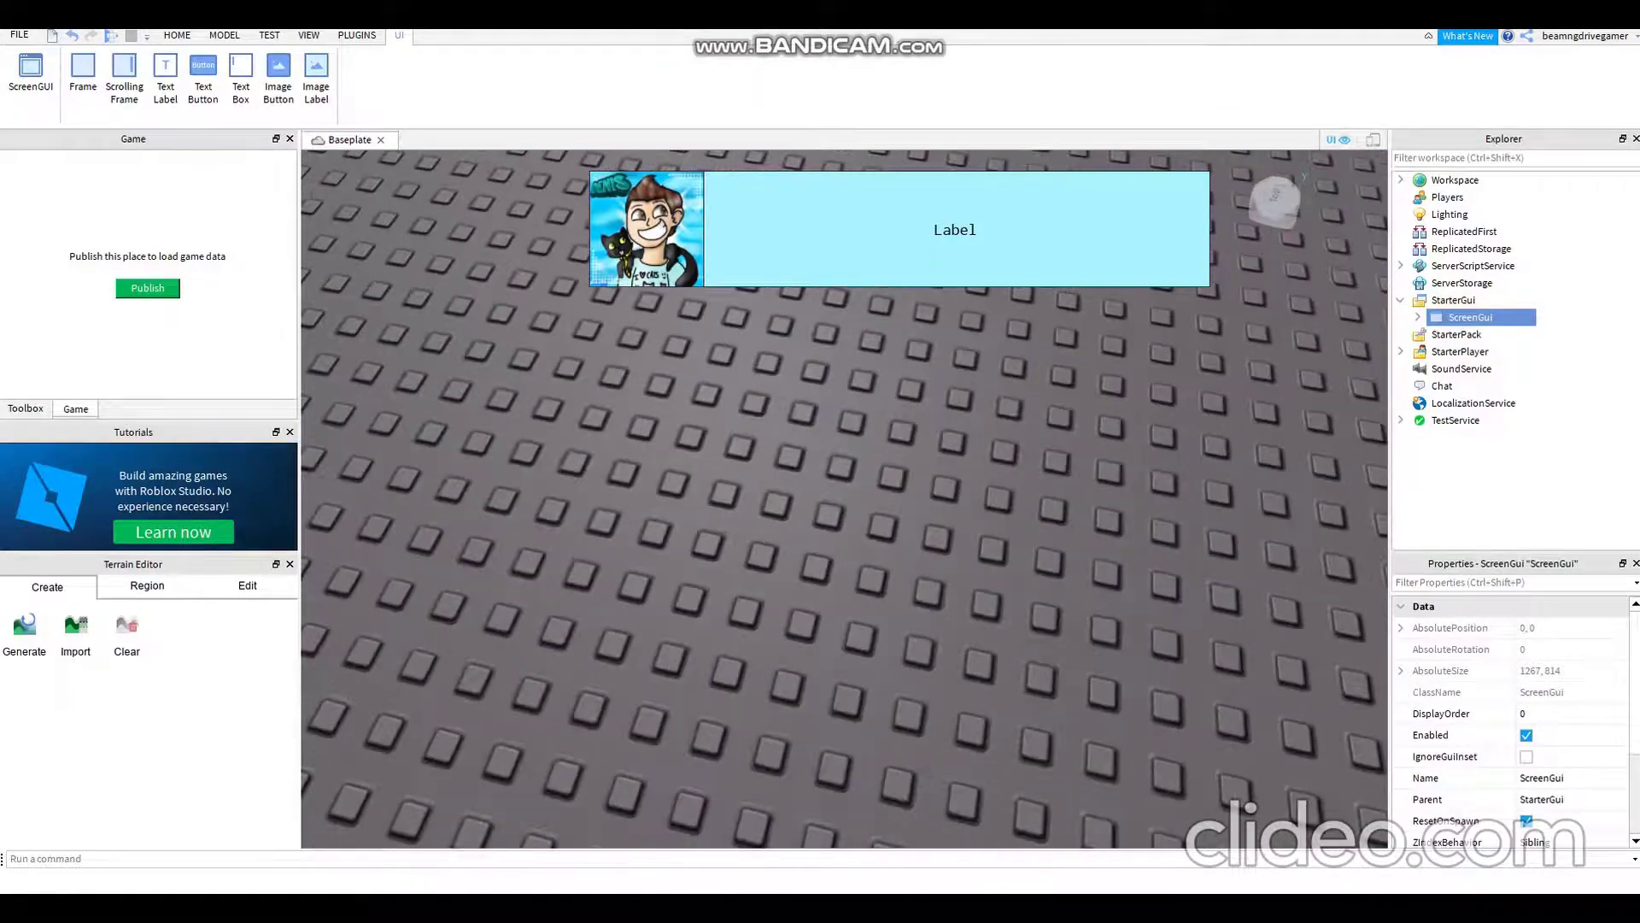